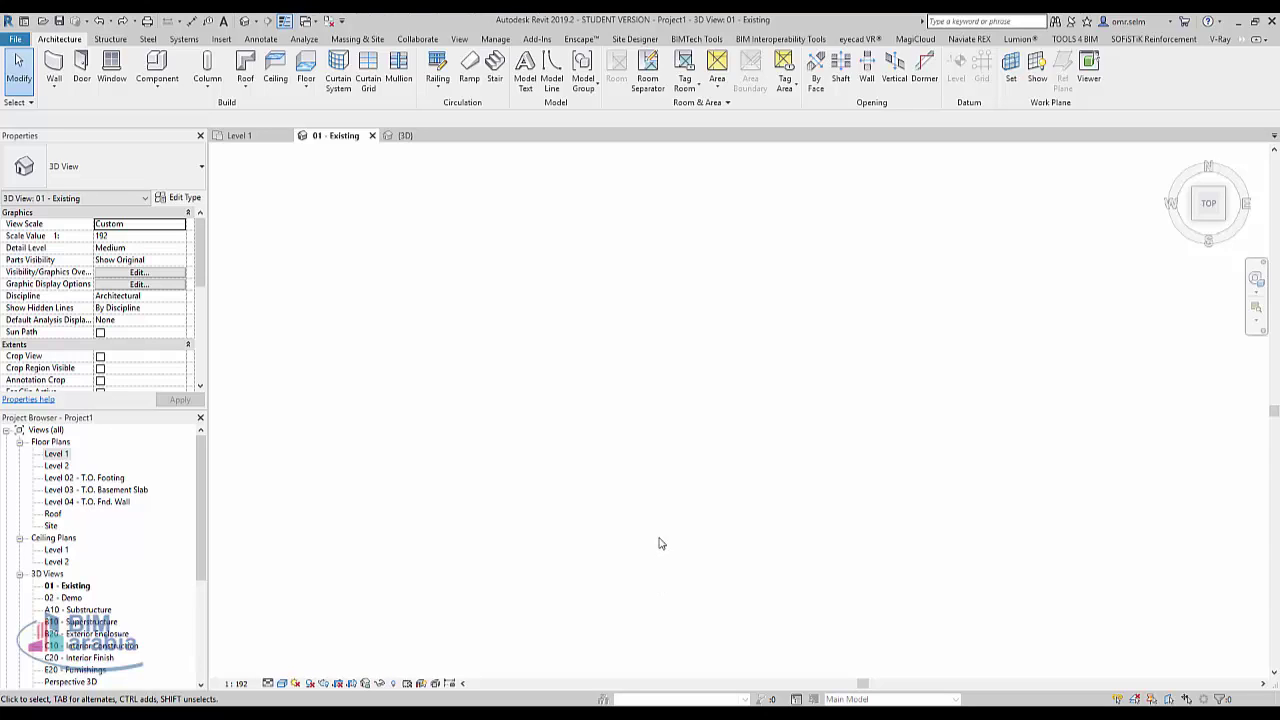
Sketch a straight ramp run between two points in the plan
left_click(469, 70)
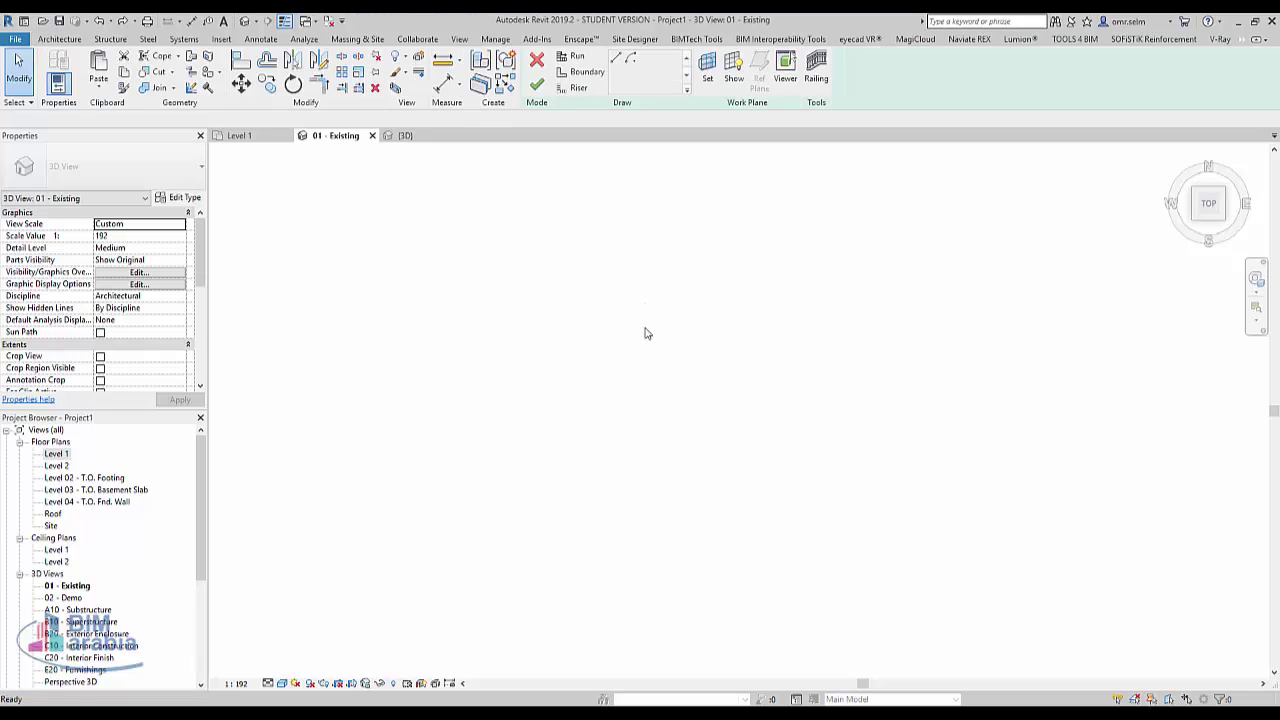
left_click(631, 493)
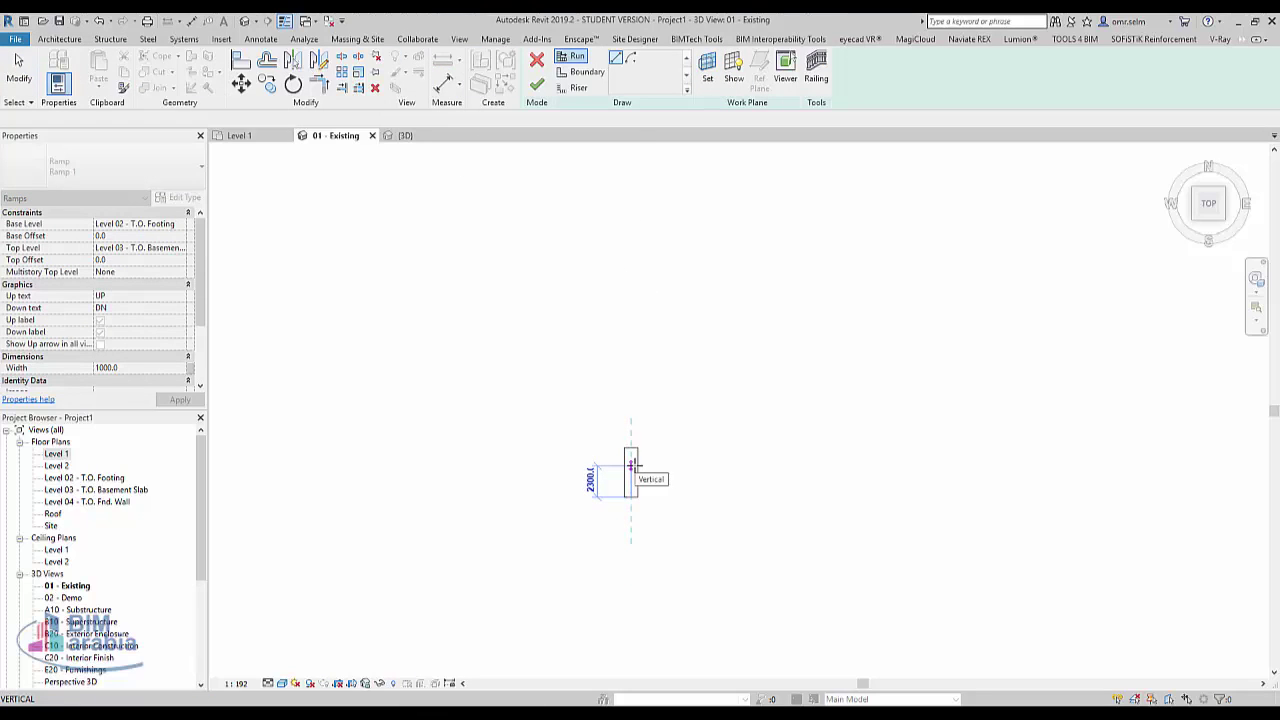
left_click(631, 449)
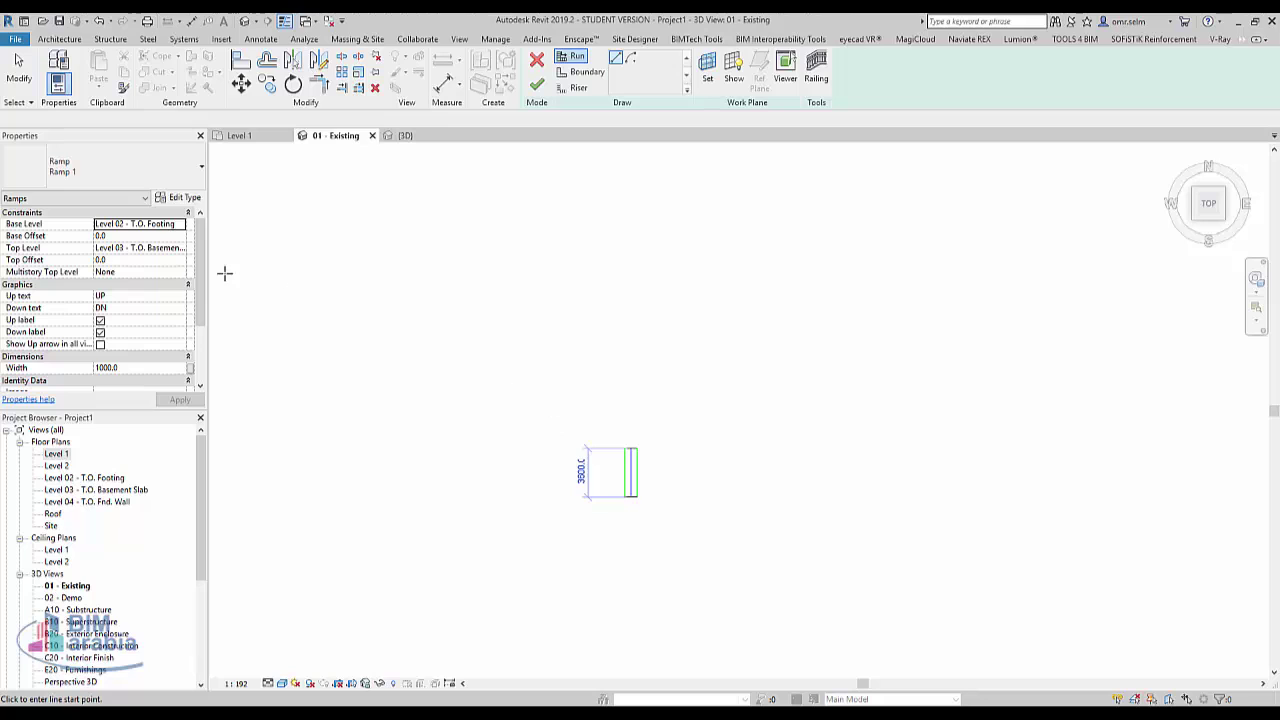
Set the ramp base to Level 01 - B.O. Footing and top to Level 02 - T.O. Footing, then finish
left_click(180, 224)
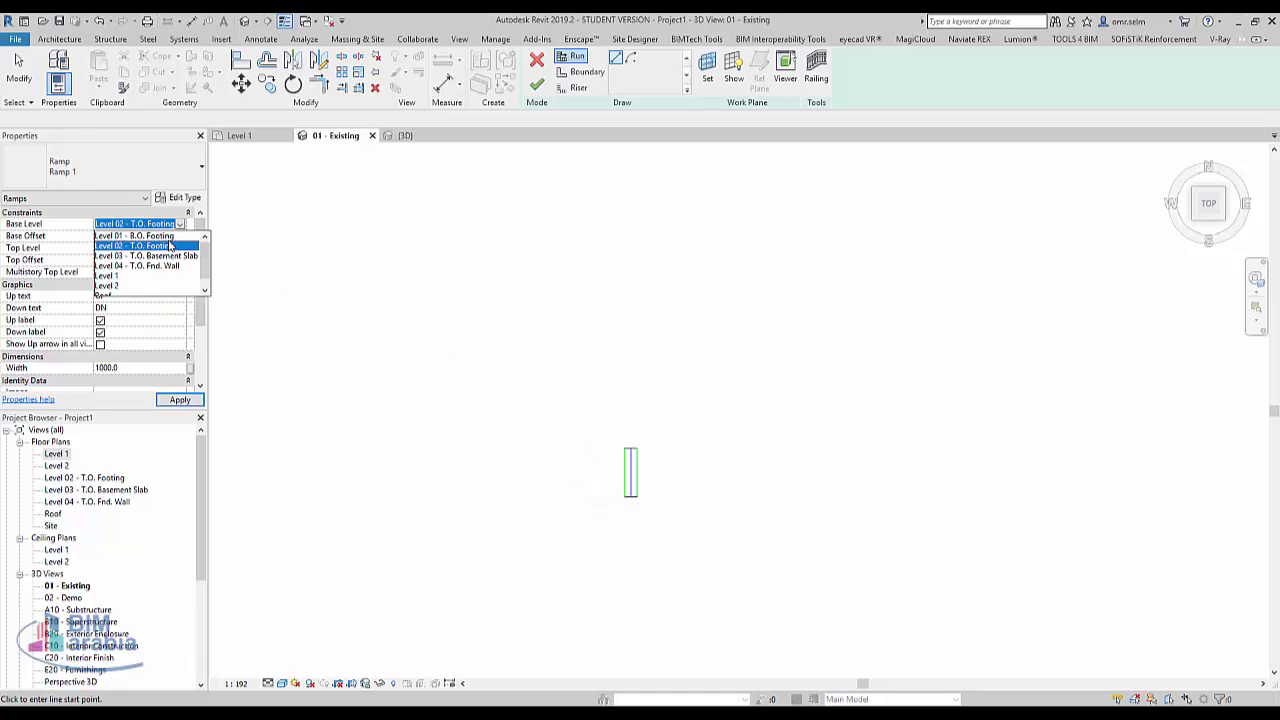
left_click(135, 236)
left_click(180, 248)
left_click(167, 285)
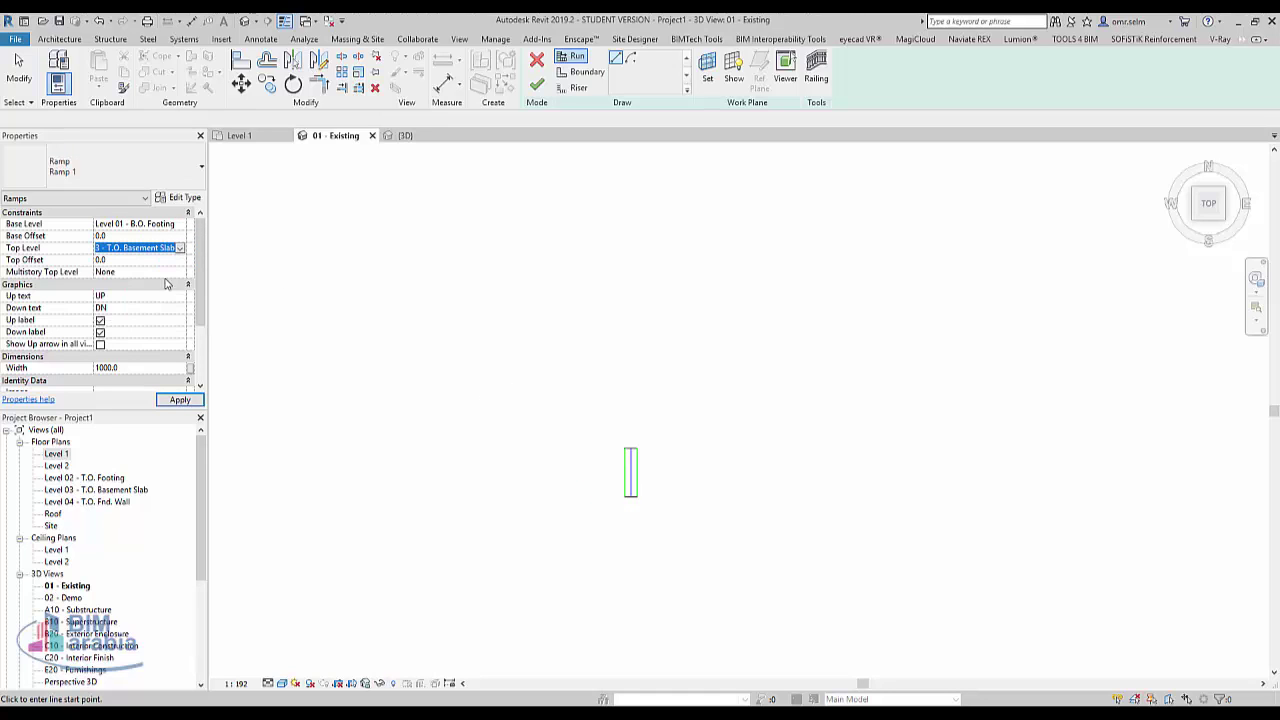
scroll(167, 285, "up", 1)
left_click(537, 85)
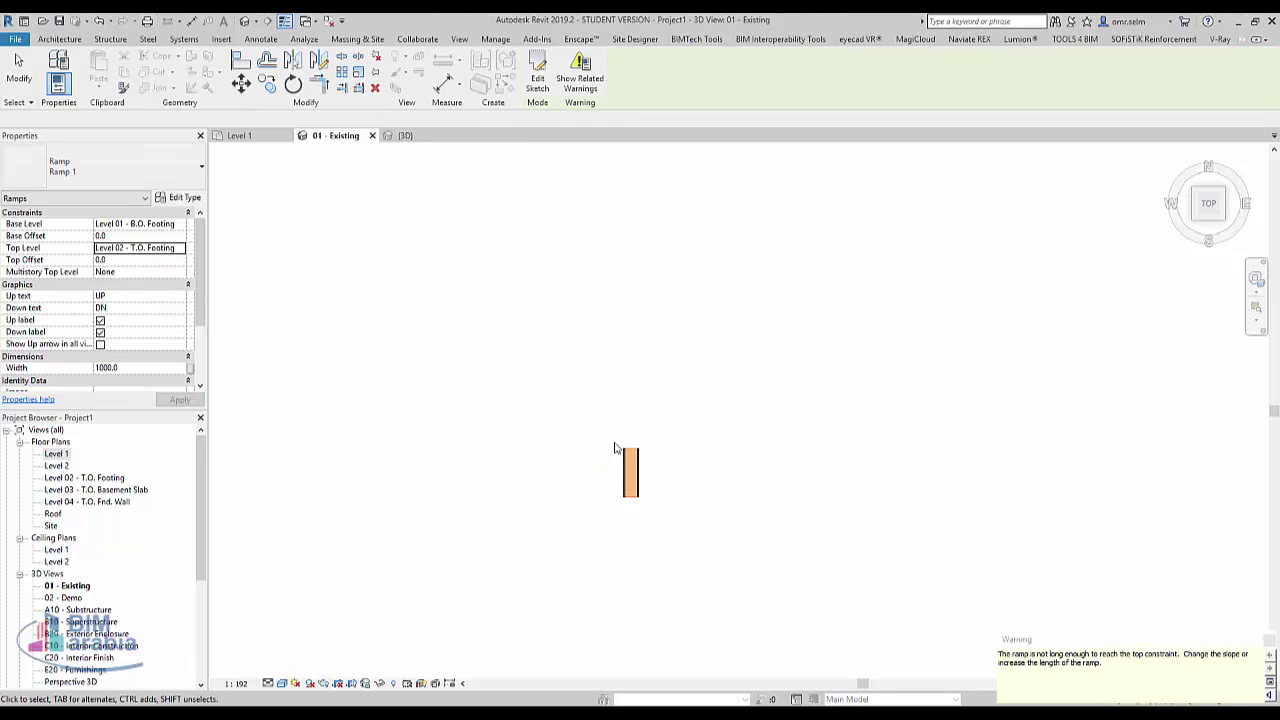
left_click(644, 466)
Switch to the default 3D view and orbit to an isometric view of the ramp
scroll(644, 466, "up", 2)
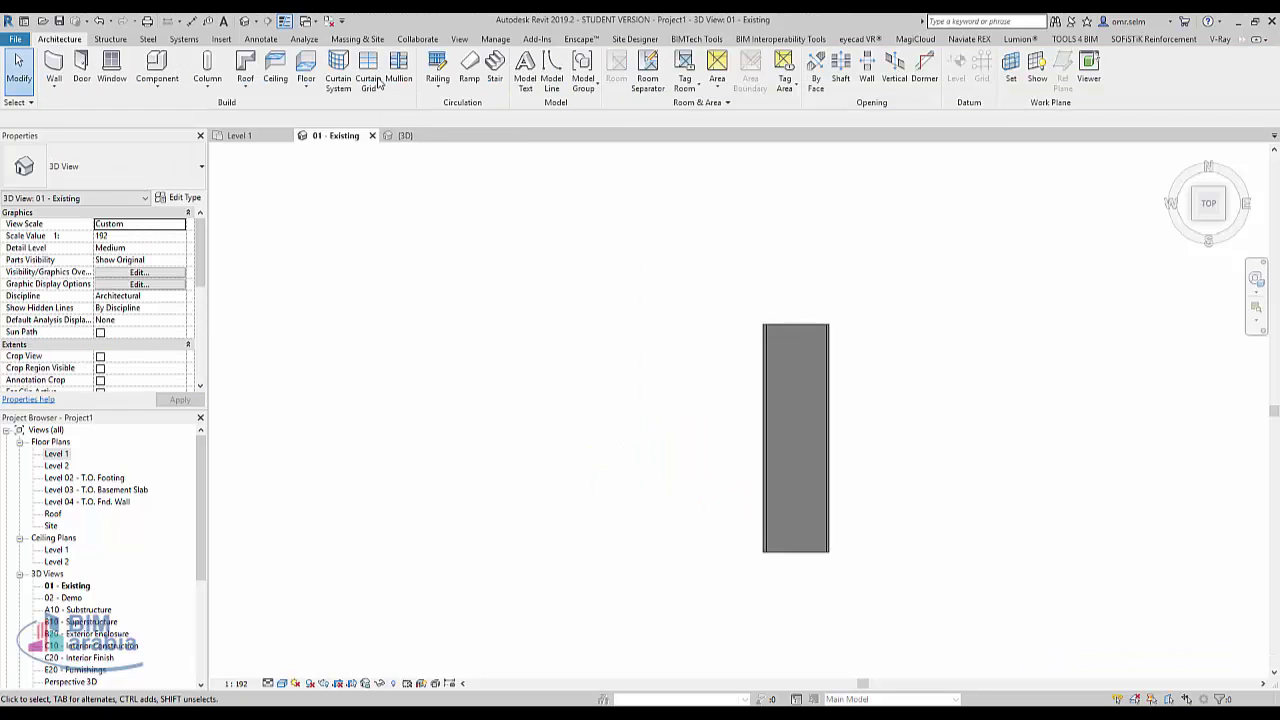
left_click(243, 22)
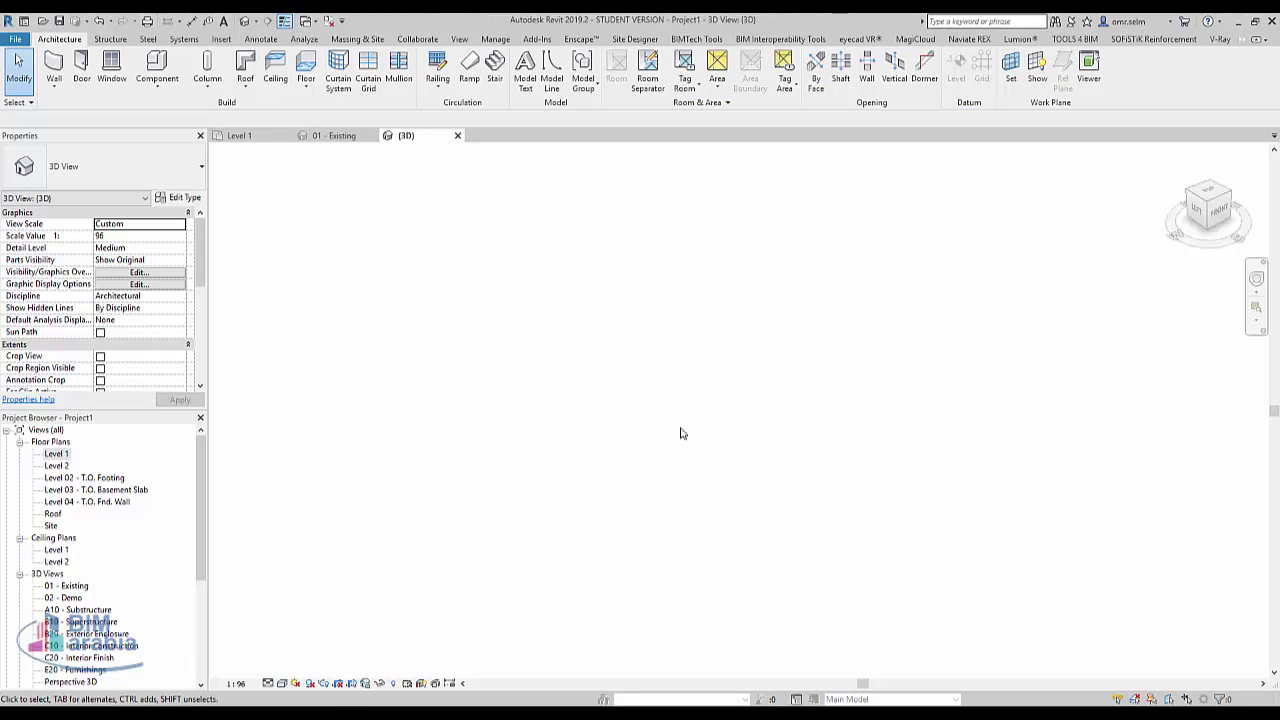
left_click(1210, 205)
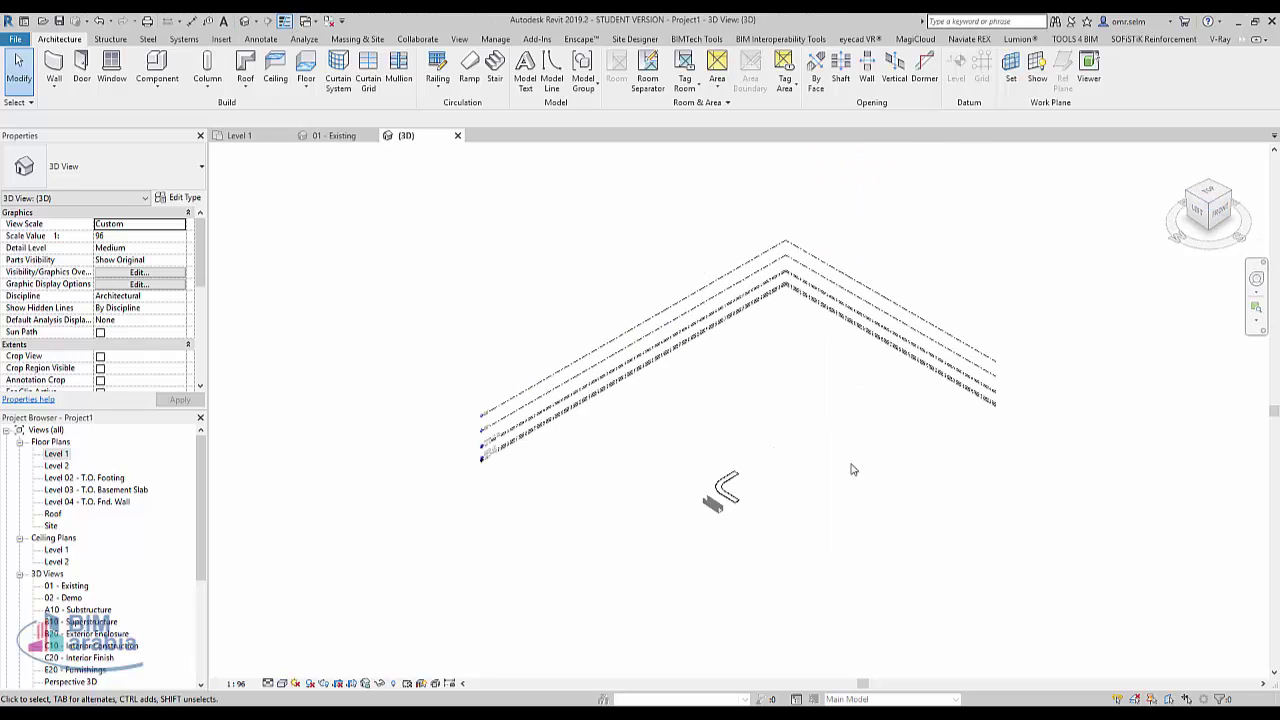
scroll(687, 477, "up", 2)
scroll(684, 495, "up", 3)
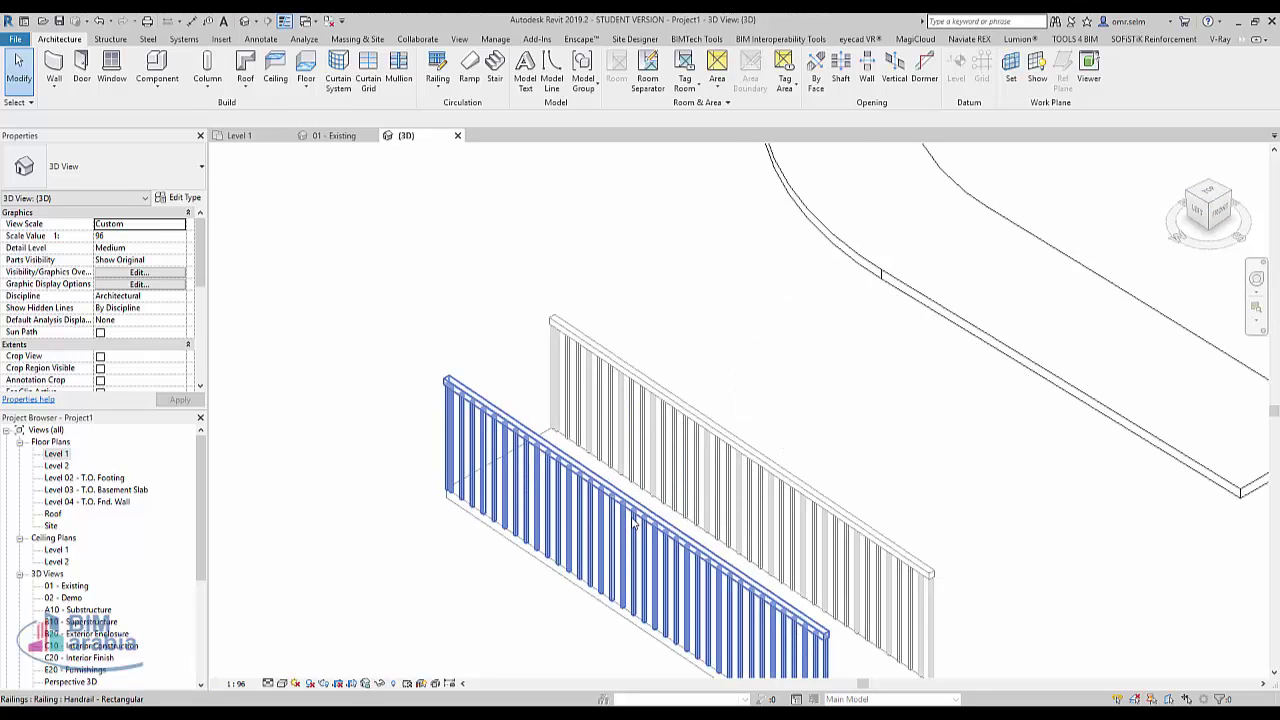
Delete both ramp railings and return to the Level 1 floor plan
left_click(680, 512)
key("Escape")
left_click(737, 480)
key("Delete")
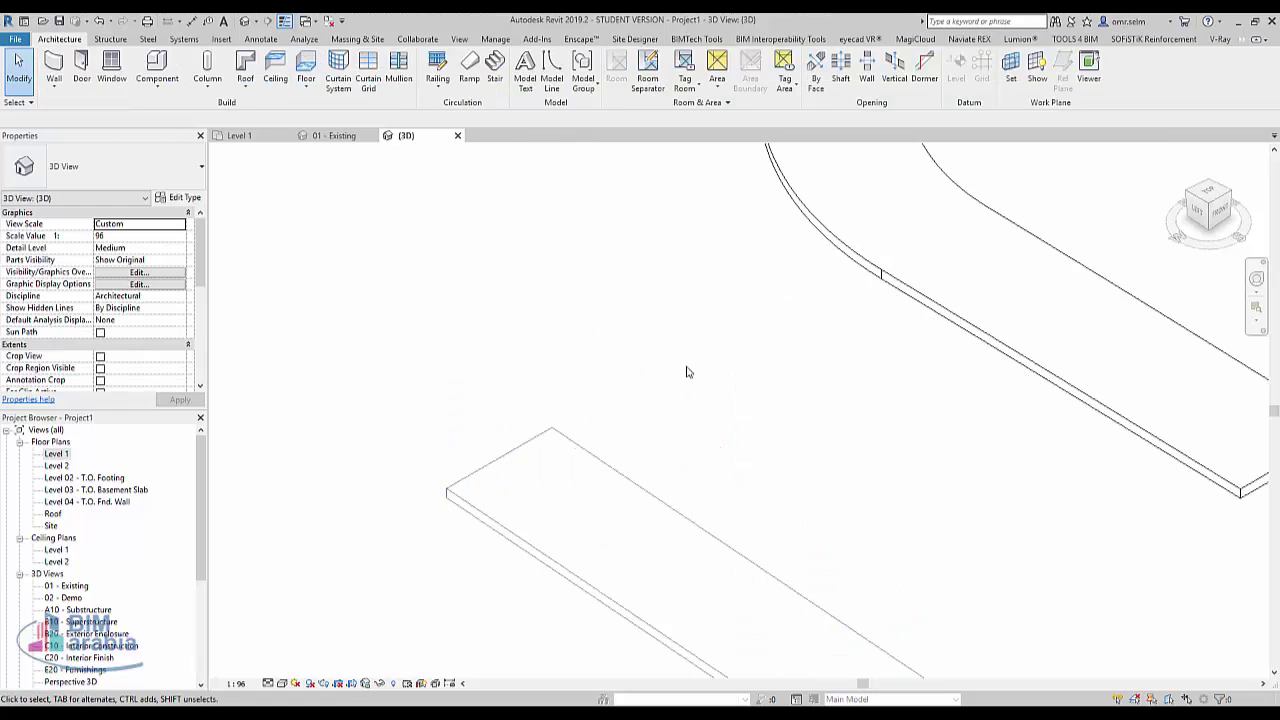
double_click(58, 455)
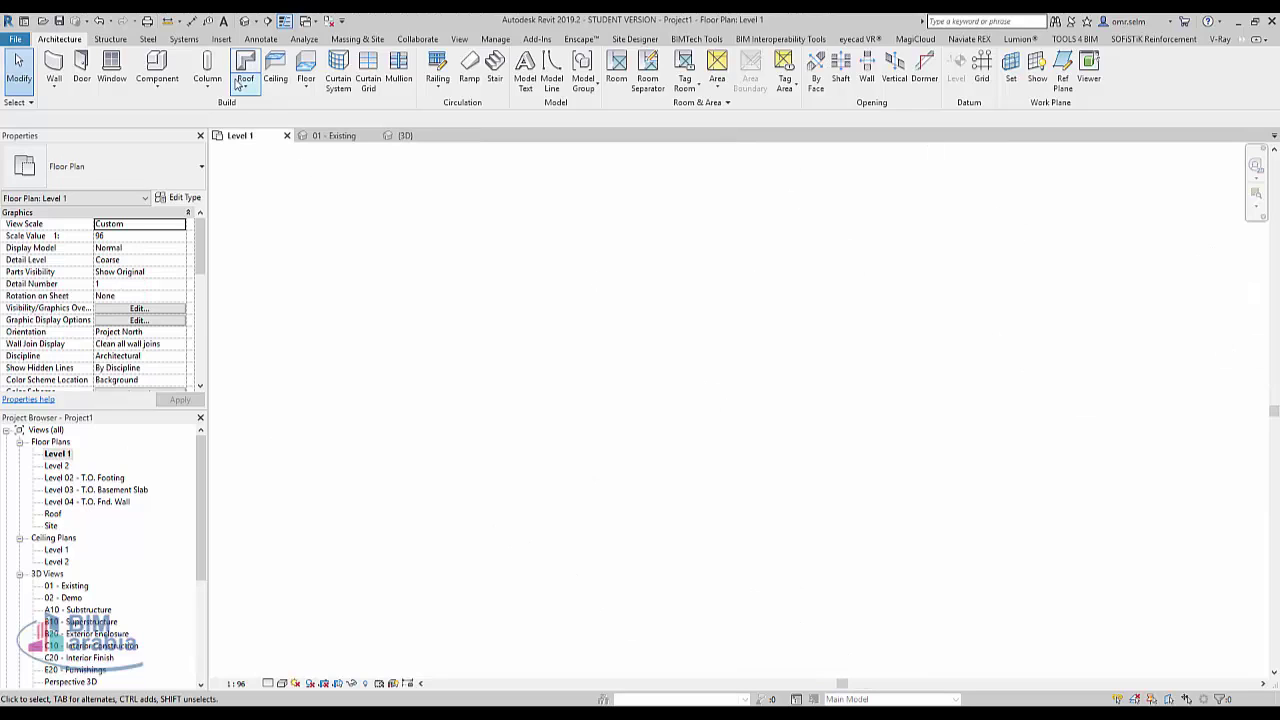
Start a center-ends arc ramp run; the first radius is too small, so dismiss the error
left_click(469, 70)
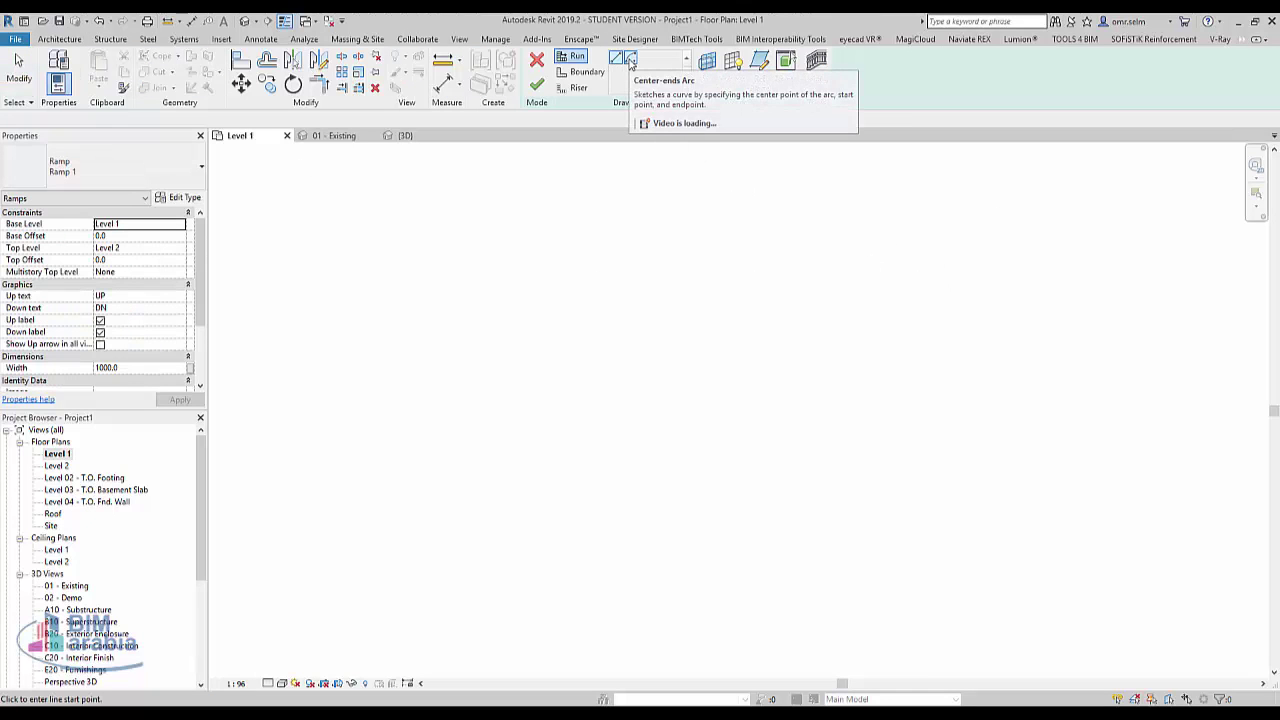
left_click(630, 60)
left_click(631, 443)
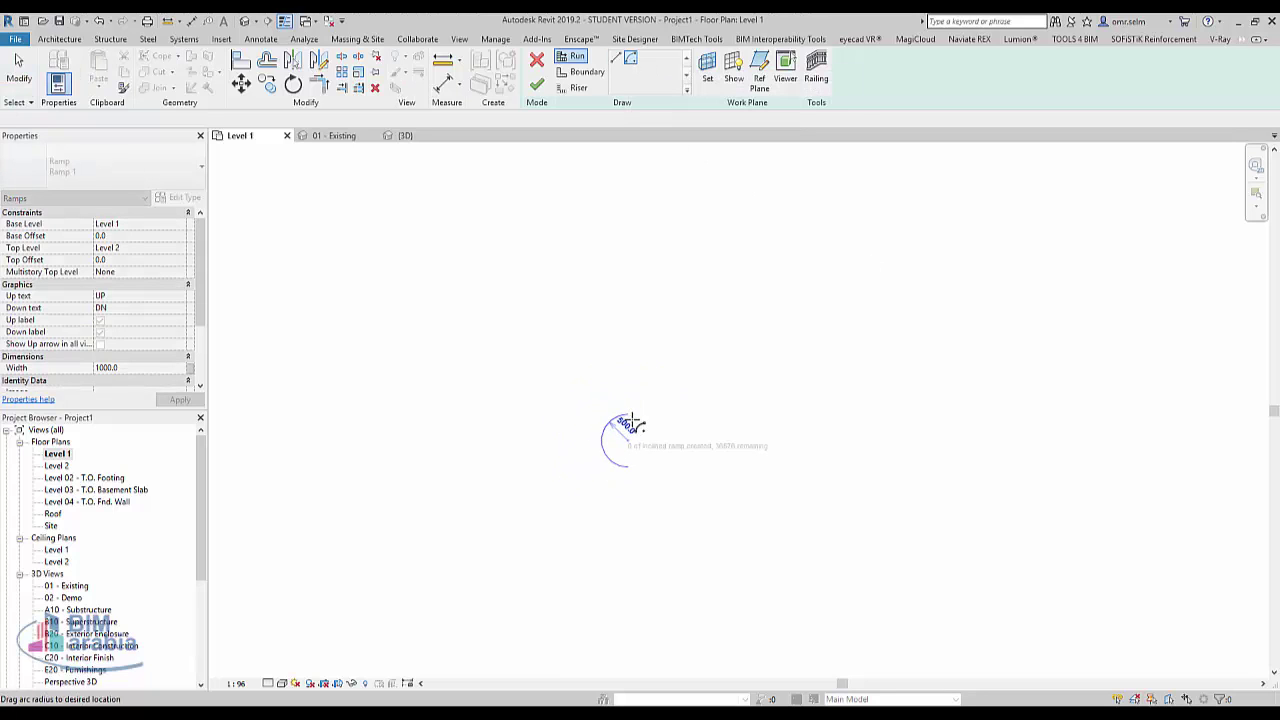
left_click(617, 430)
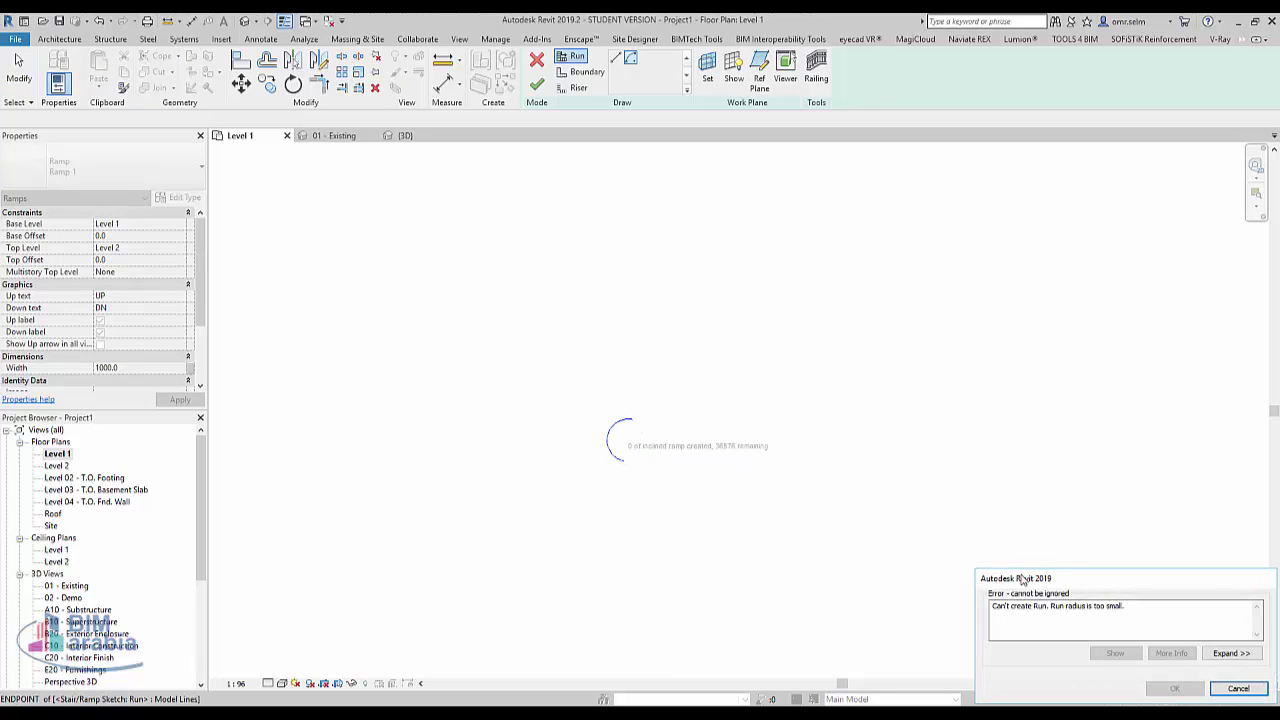
left_click(1240, 689)
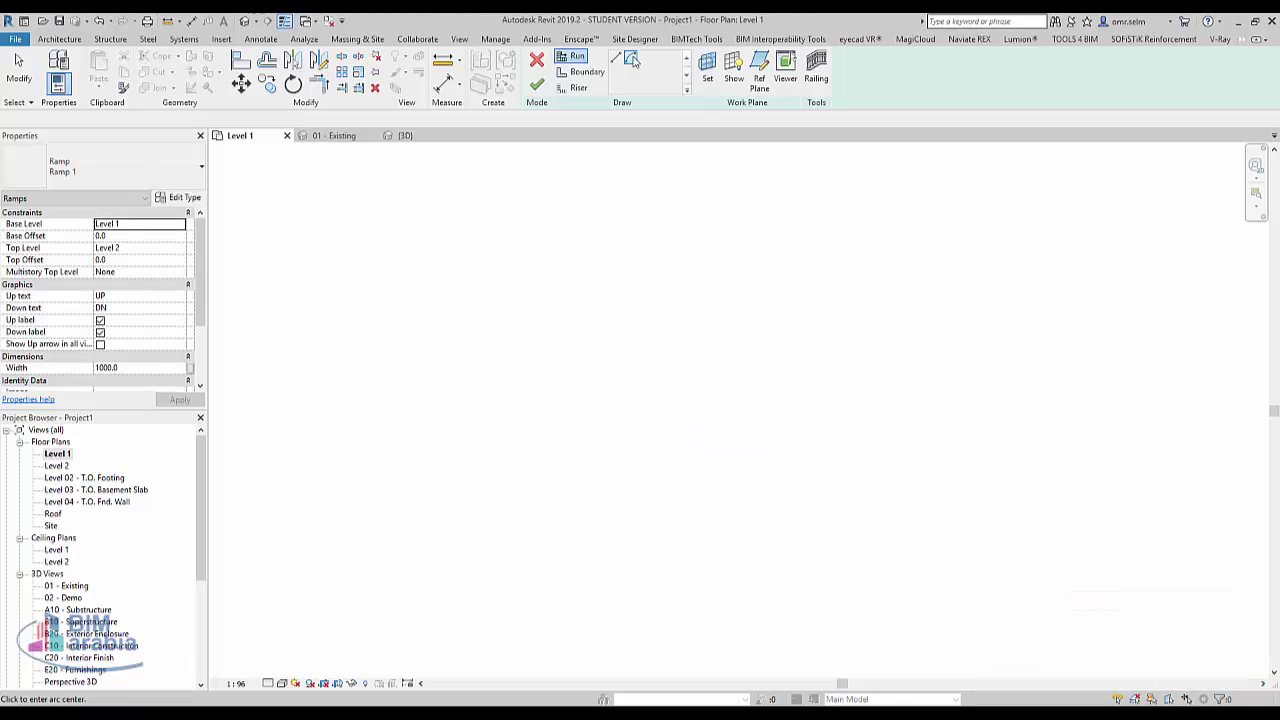
Redraw the arc run with a 940 radius and finish the curved ramp
left_click(678, 396)
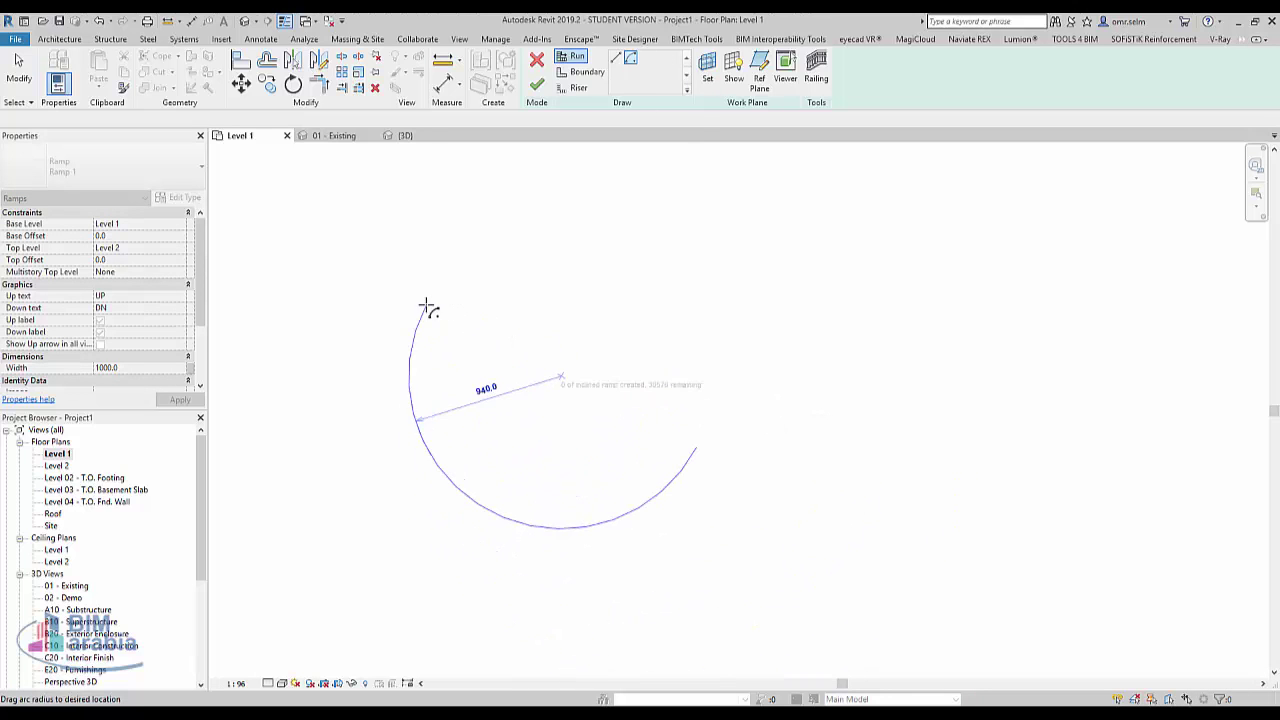
left_click(429, 303)
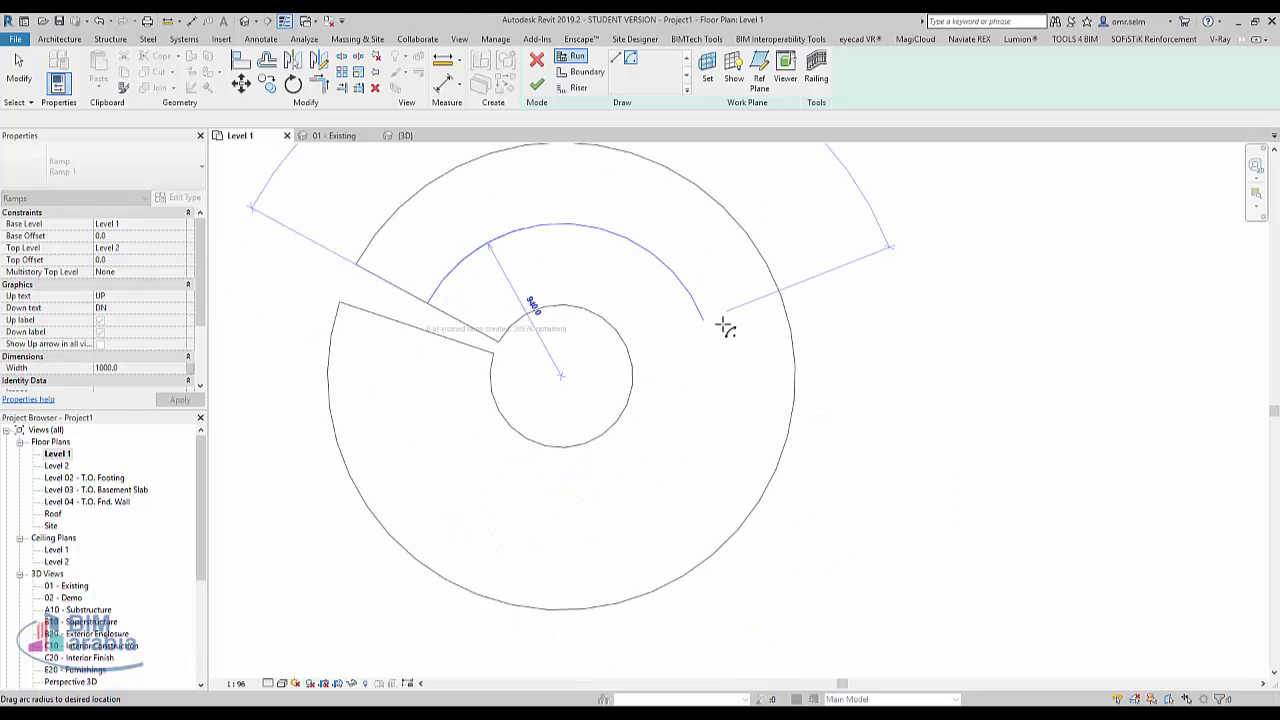
left_click(683, 514)
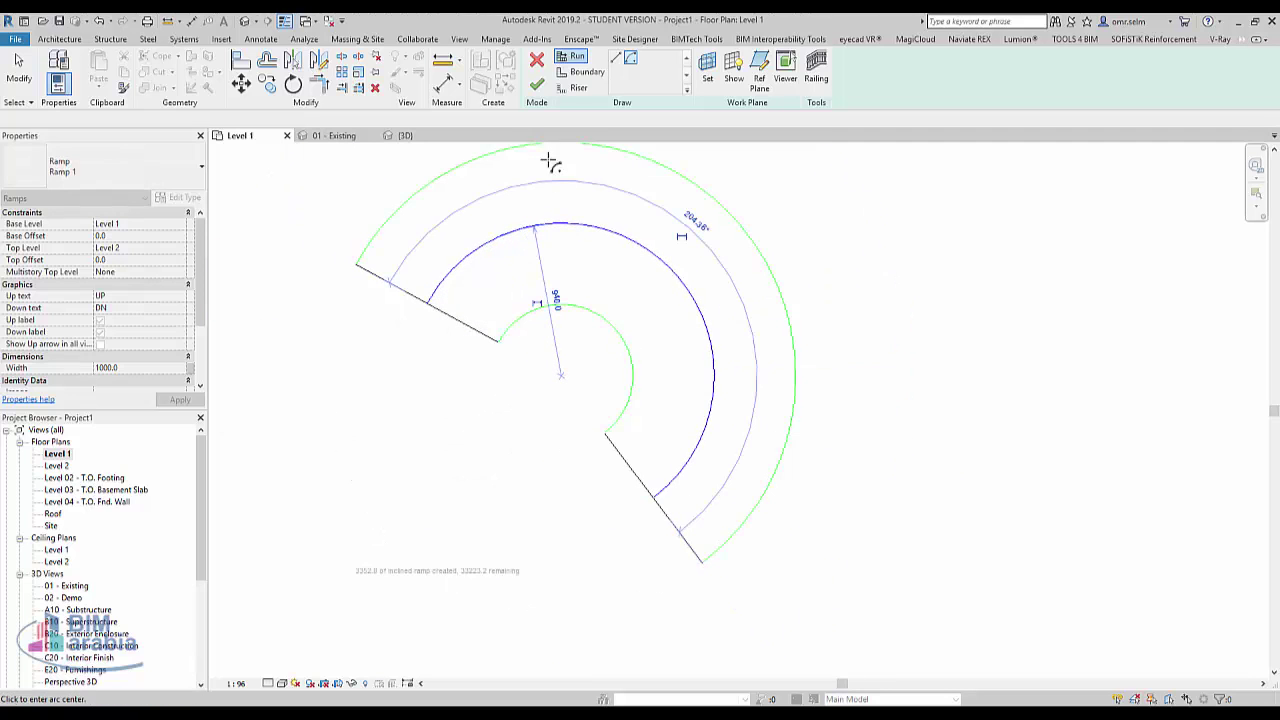
left_click(537, 90)
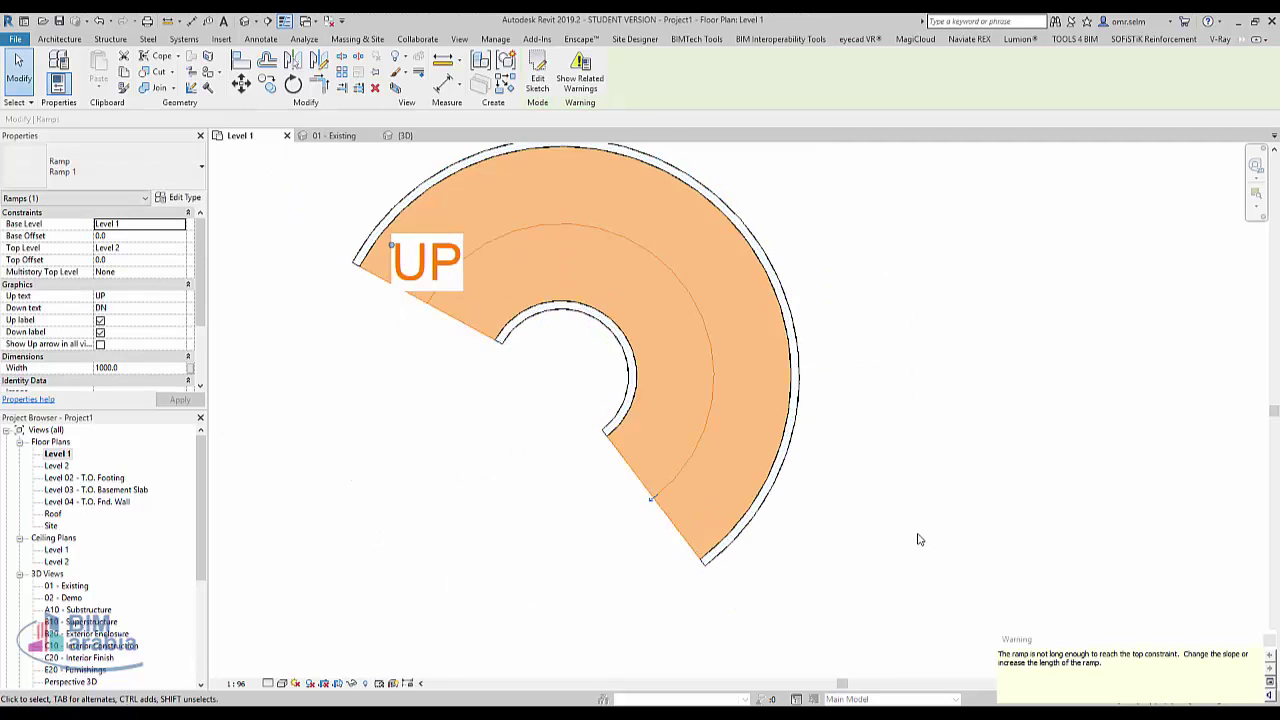
scroll(920, 530, "down", 2)
key("Escape")
scroll(558, 316, "down", 3)
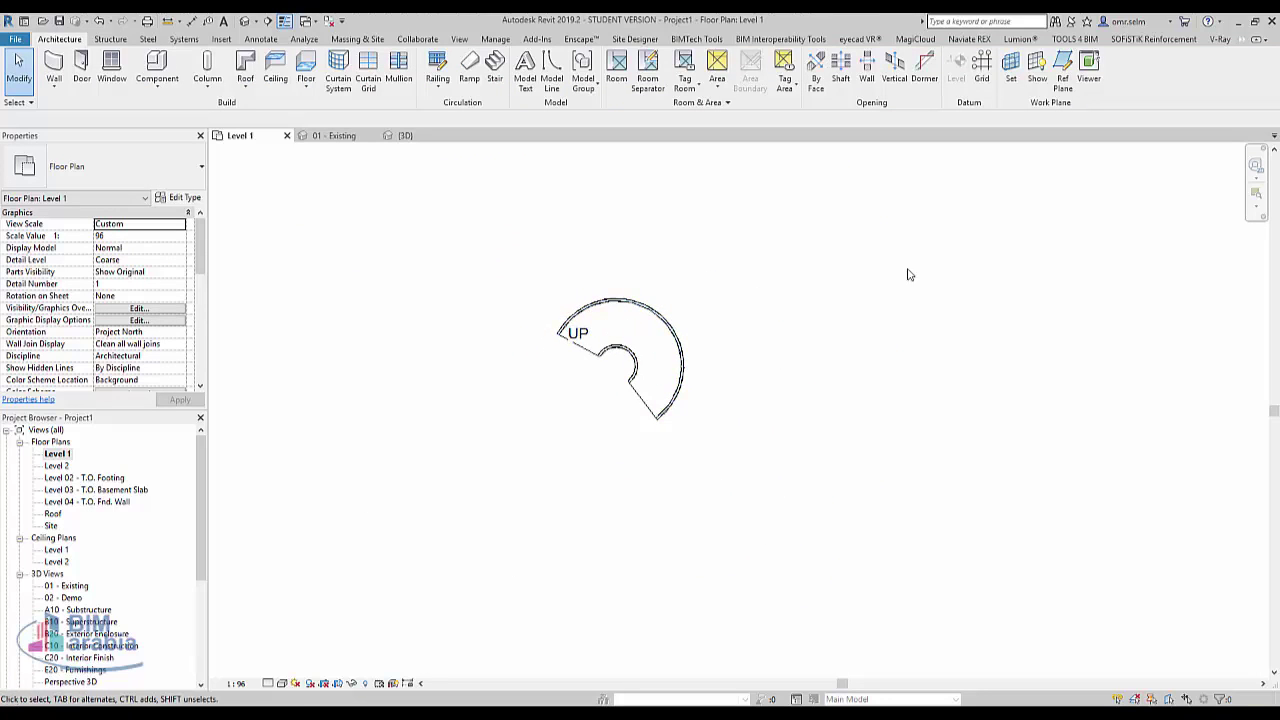
middle_click_drag(908, 274, 695, 325)
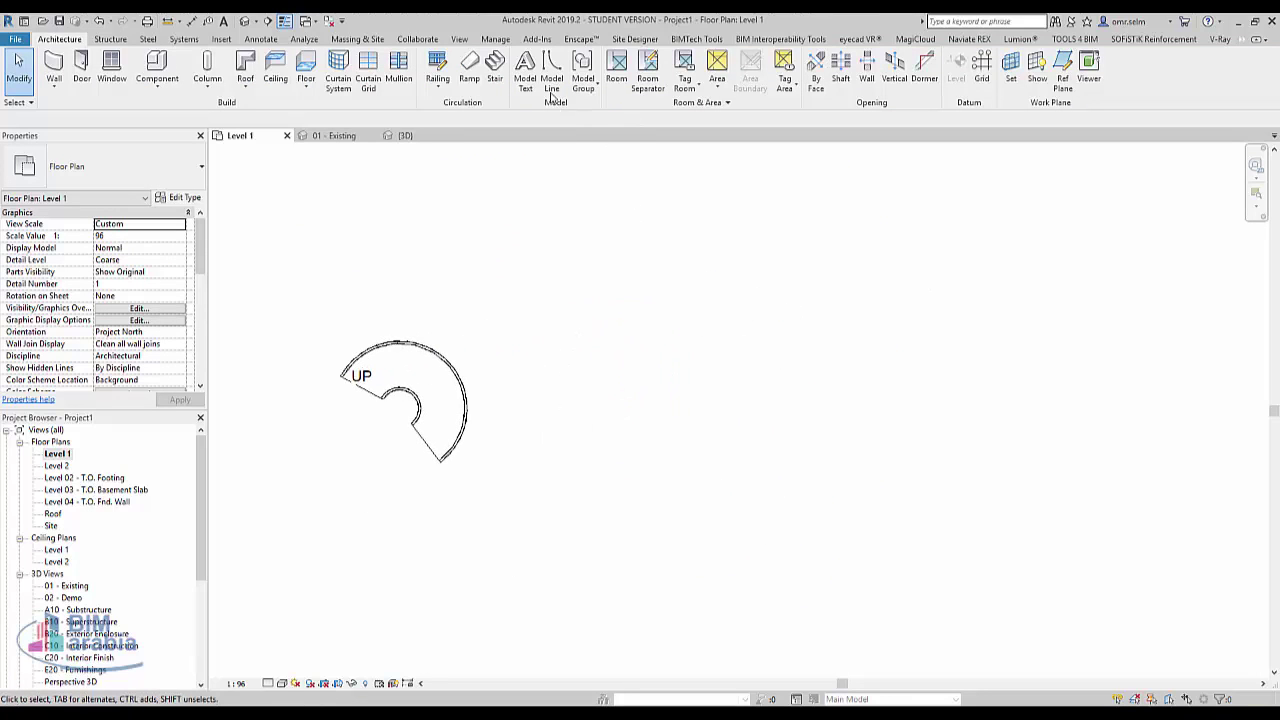
Sketch ramp boundary lines: a 1600 vertical line and a 2200 horizontal line
left_click(469, 70)
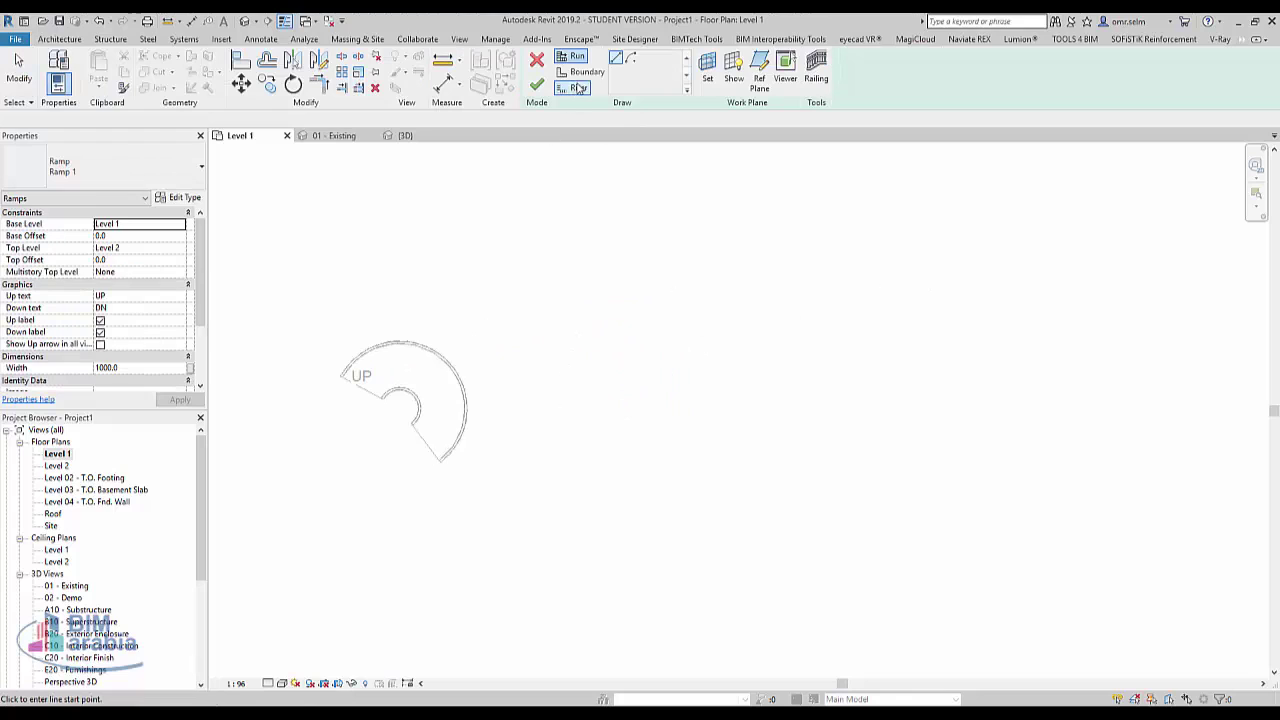
left_click(582, 72)
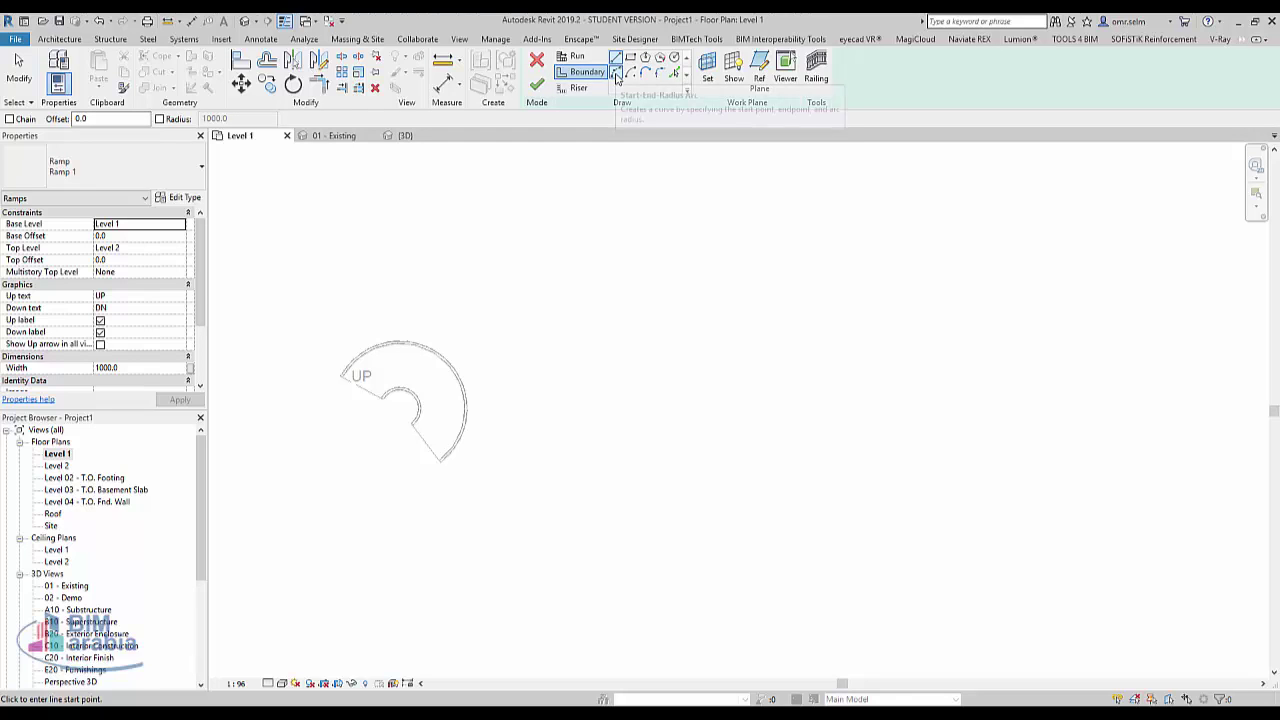
left_click(671, 572)
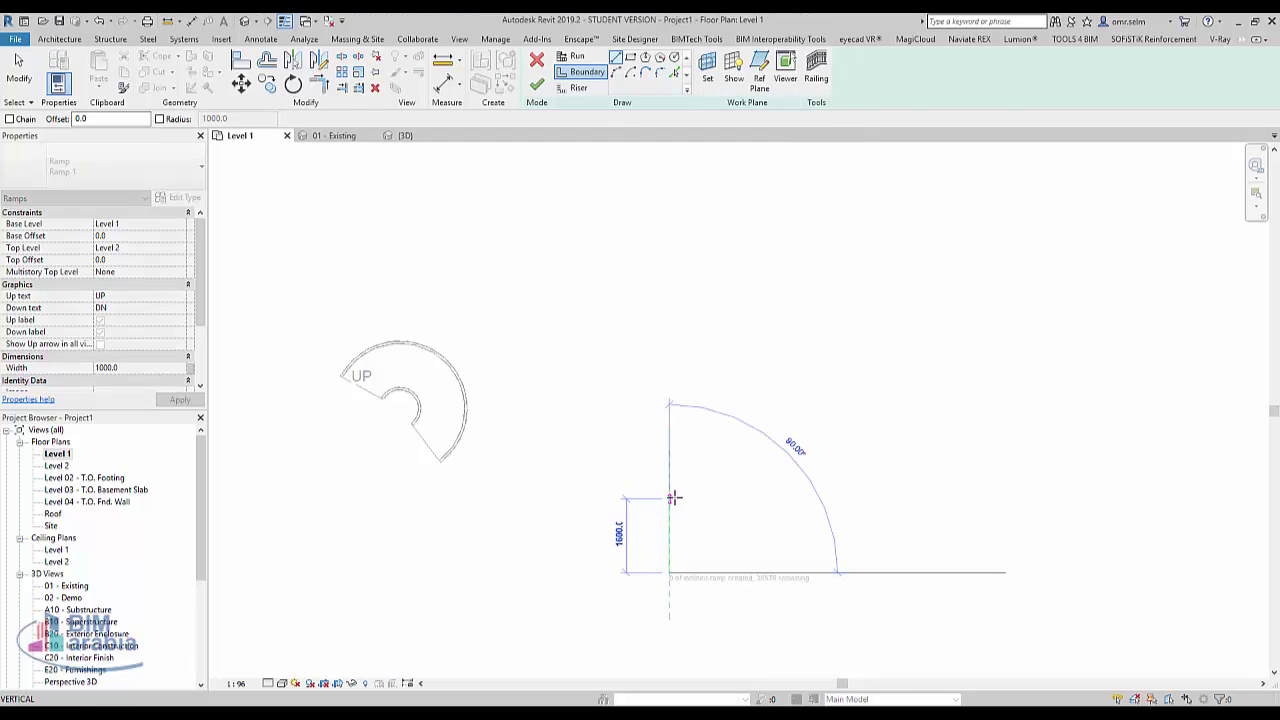
left_click(673, 497)
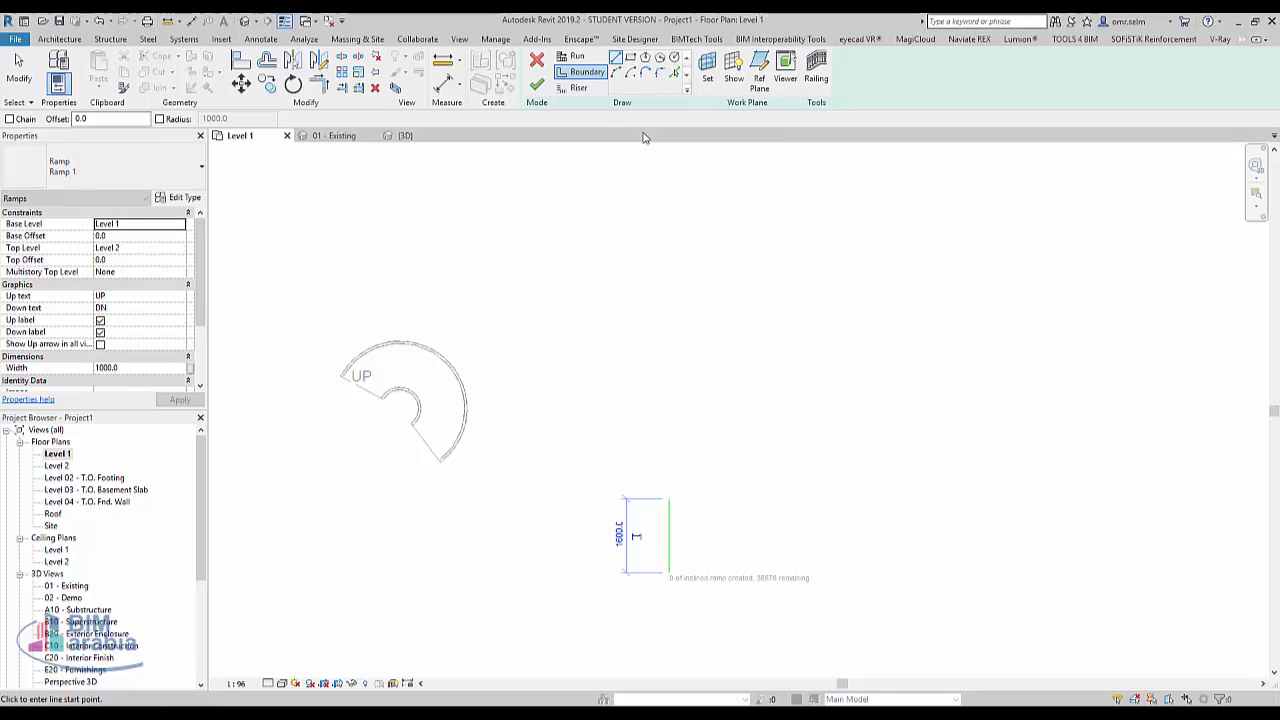
left_click(669, 497)
left_click(770, 497)
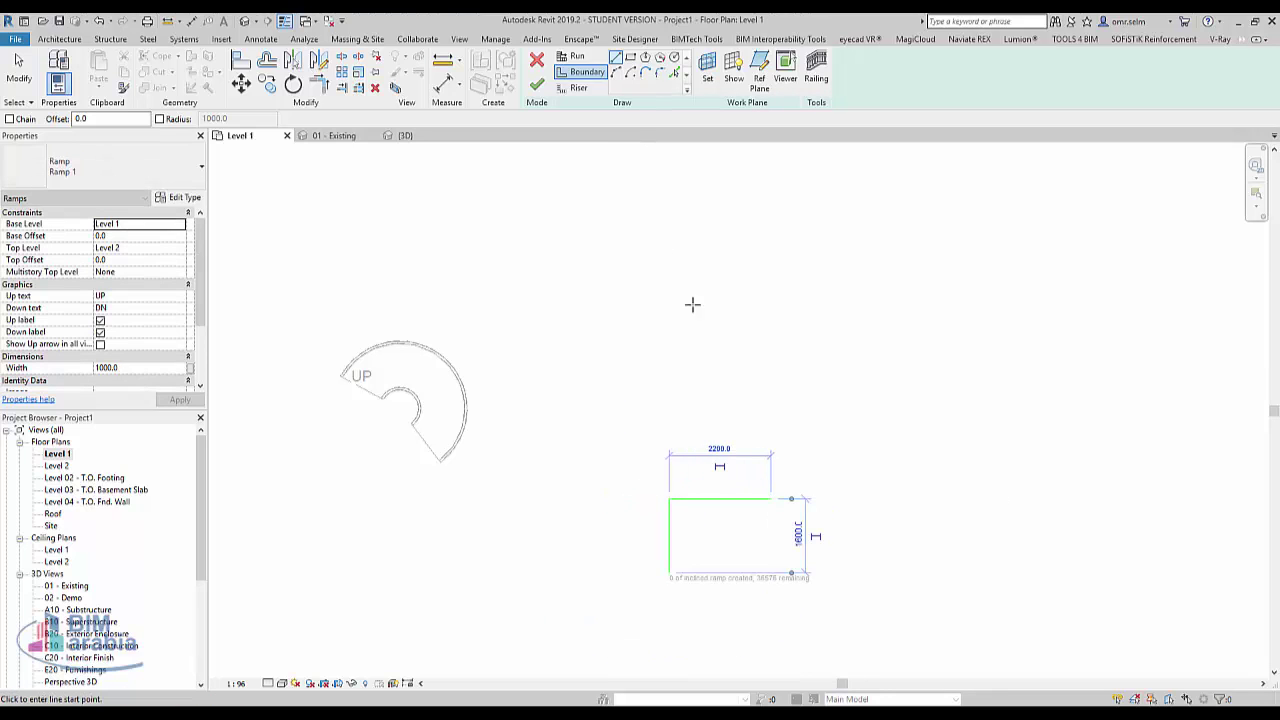
Round the corner between the two boundary lines with a fillet arc
left_click(657, 77)
left_click(670, 537)
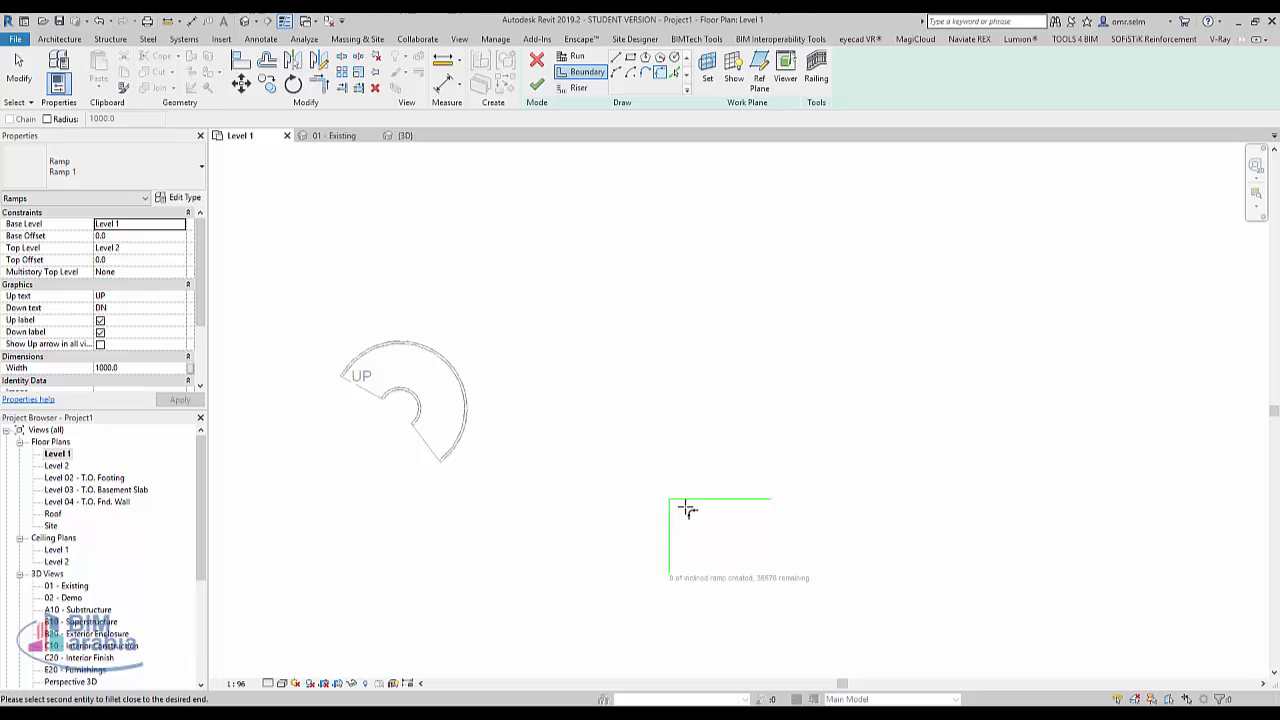
left_click(690, 498)
scroll(693, 500, "up", 2)
scroll(690, 500, "up", 2)
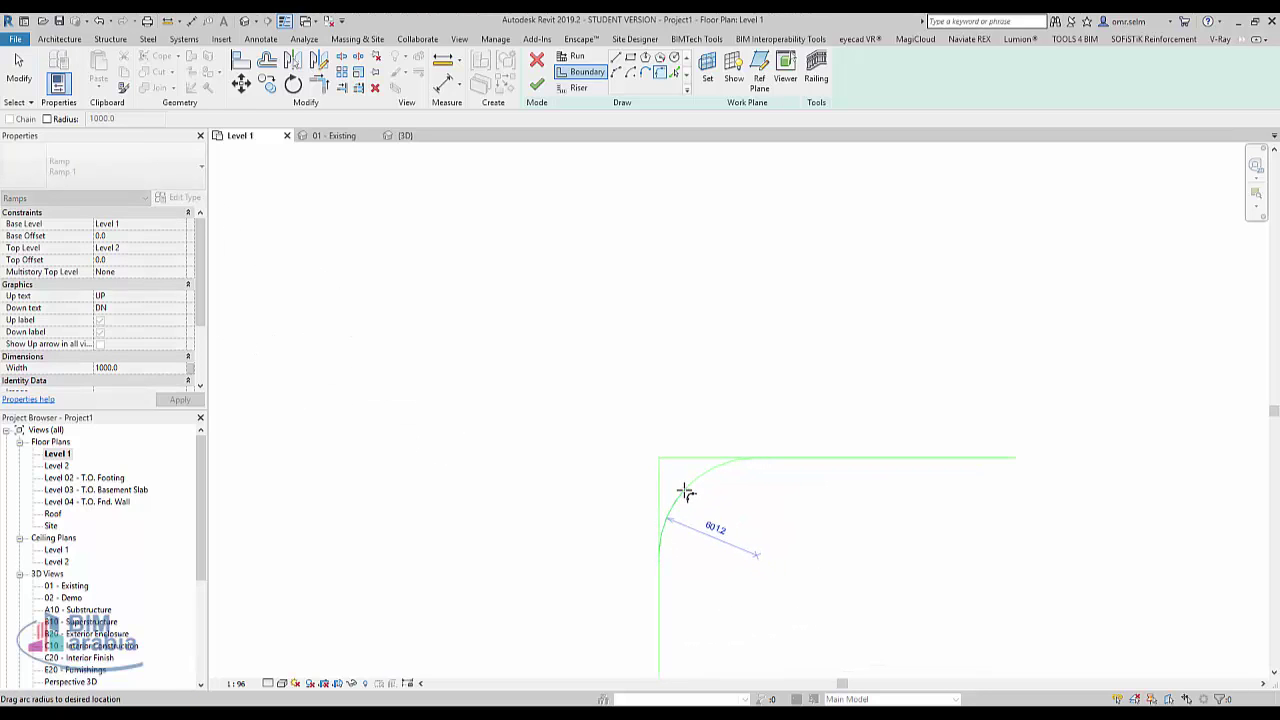
left_click(686, 490)
scroll(417, 284, "down", 2)
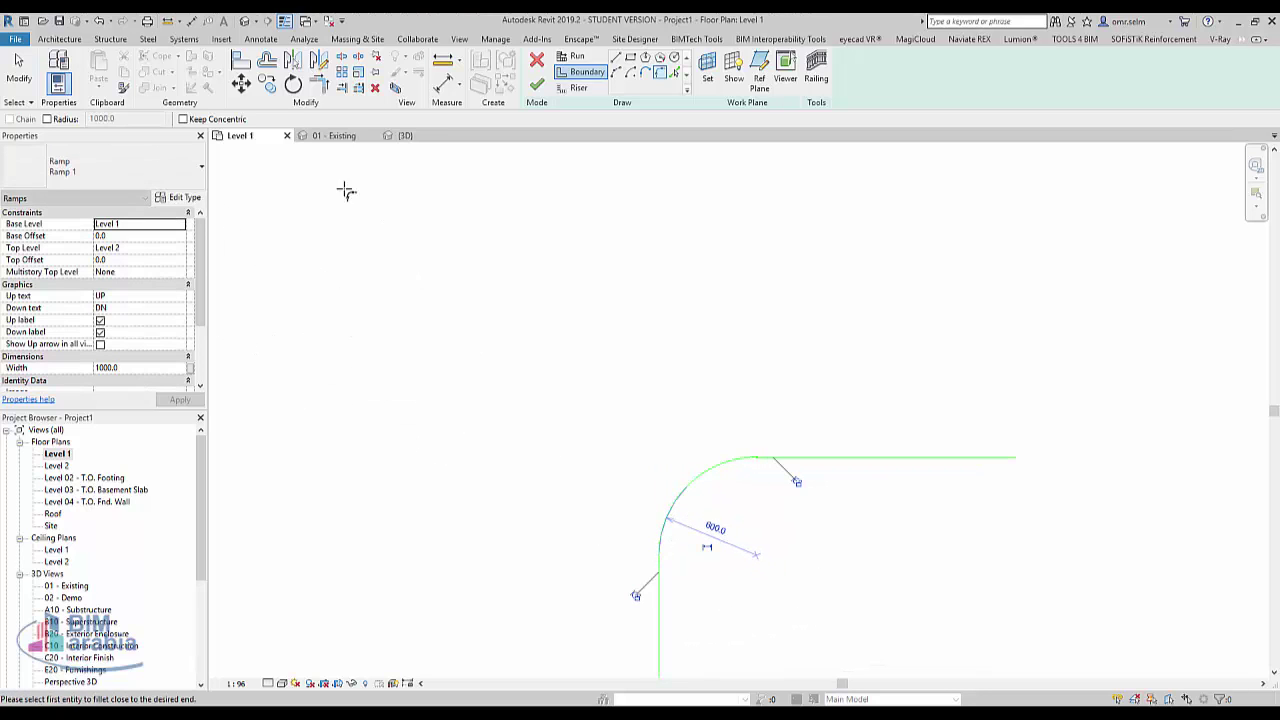
Copy the boundary lines and arc 1100 outward with Offset, then dismiss the finish error
left_click(268, 62)
type("1100")
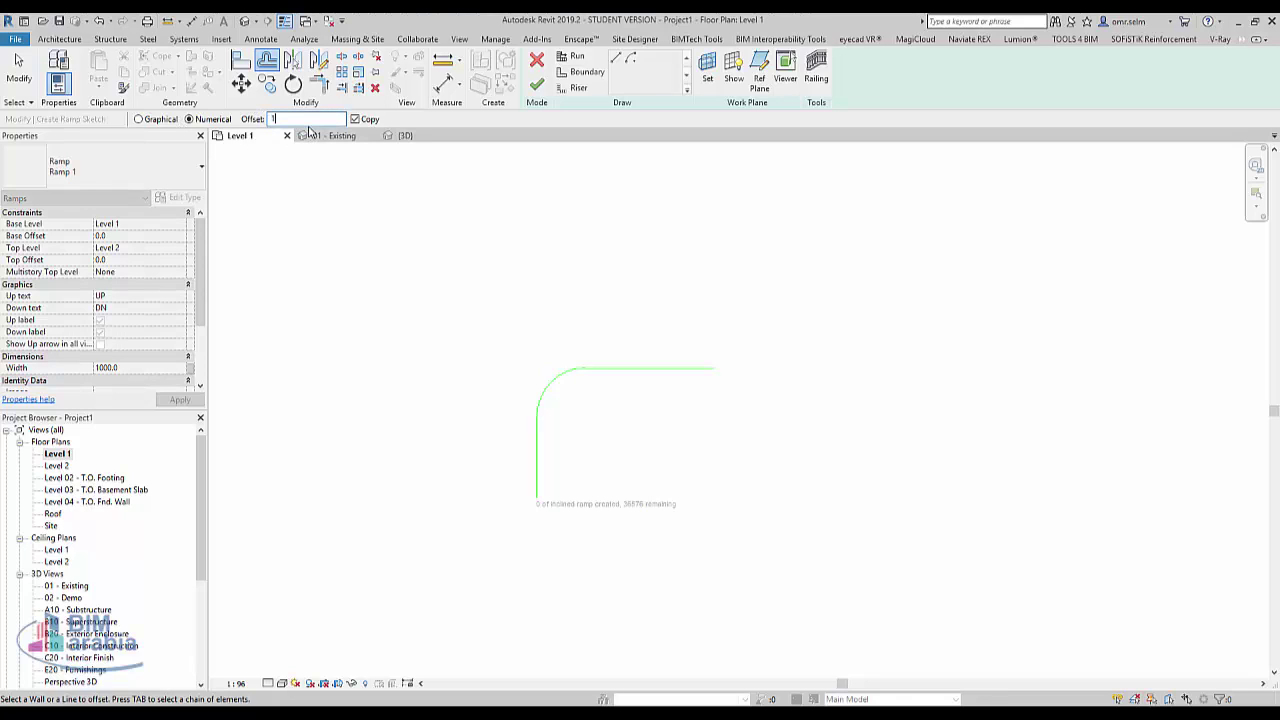
key("Tab")
left_click(578, 375)
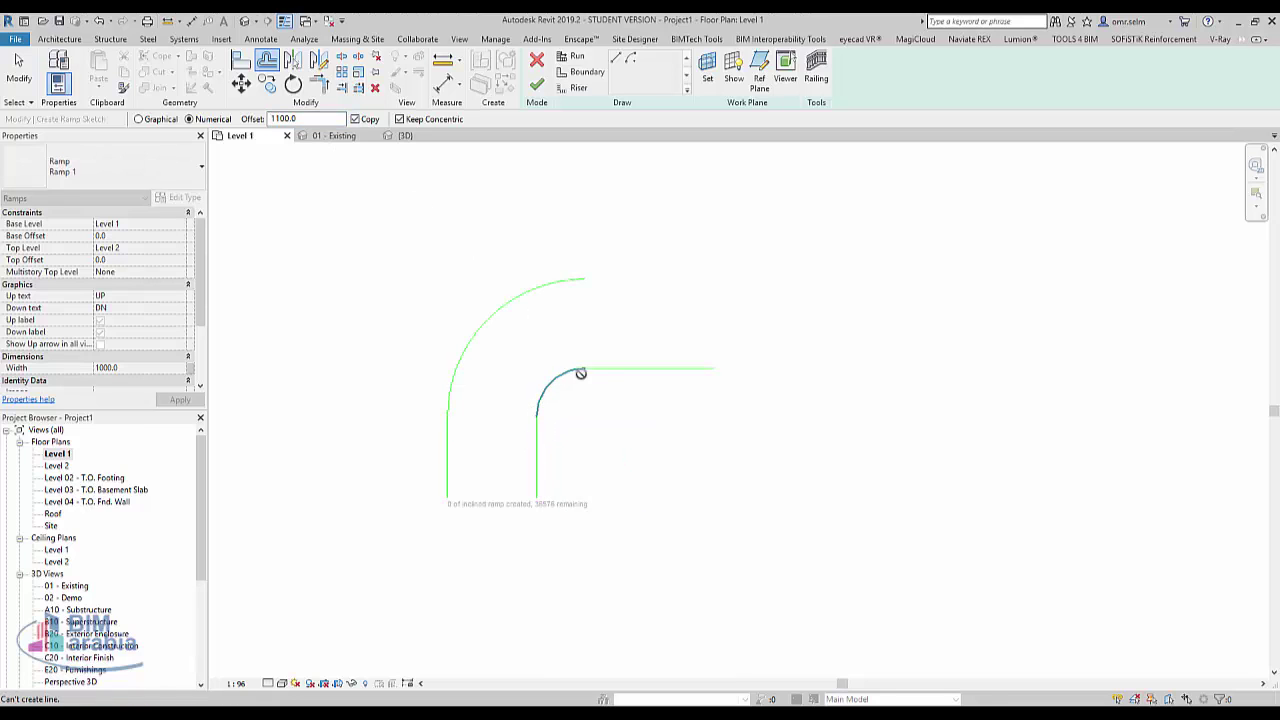
left_click(592, 367)
left_click(537, 88)
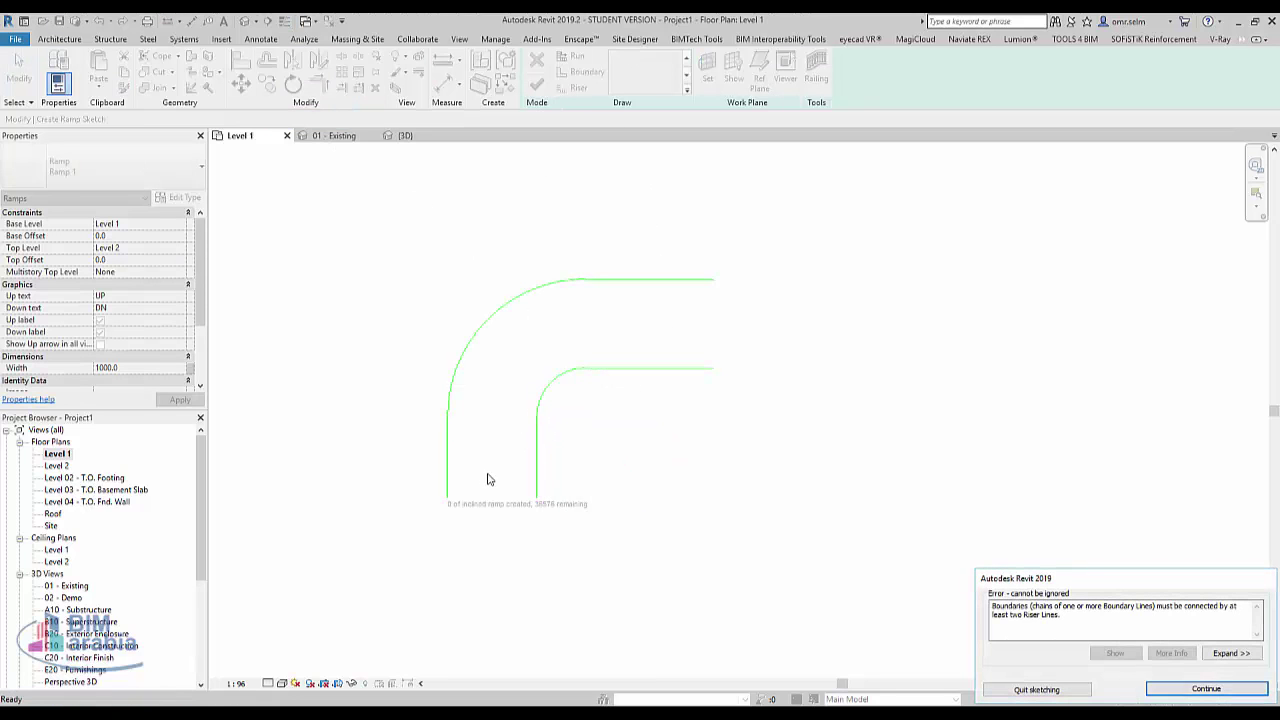
left_click(1183, 691)
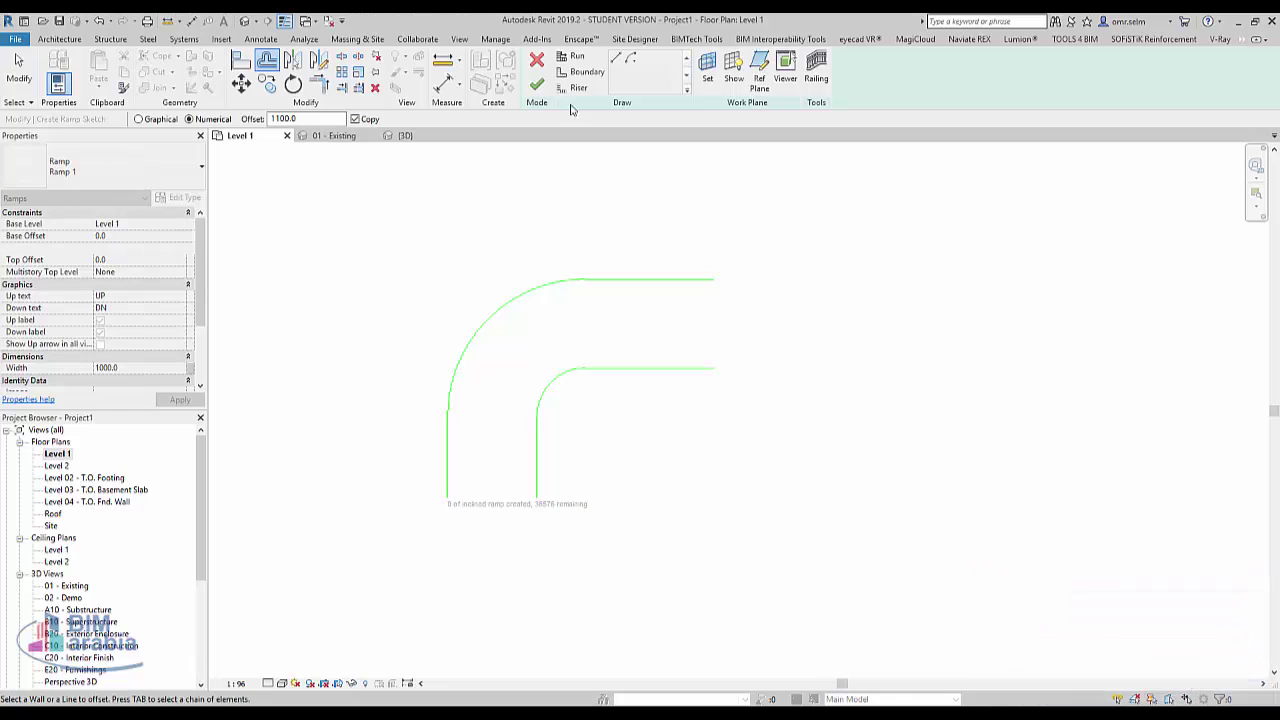
Retry finishing the ramp sketch and dismiss the error again
left_click(543, 89)
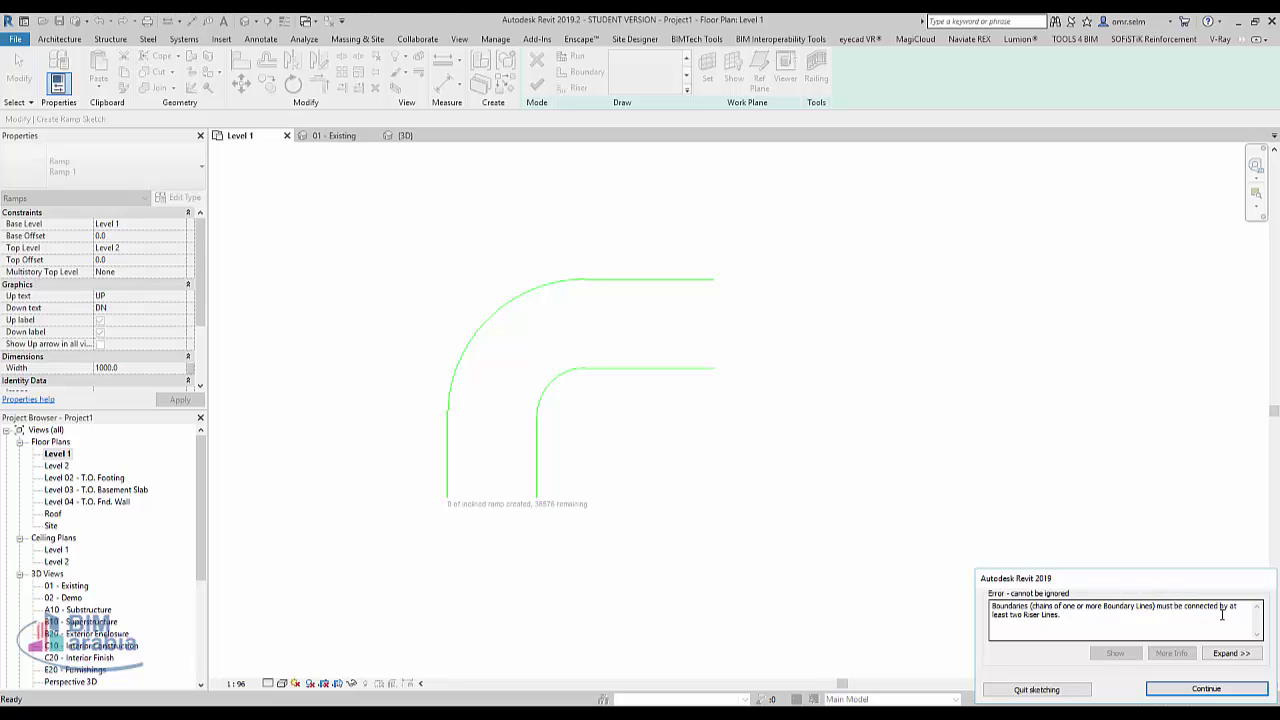
left_click(1206, 688)
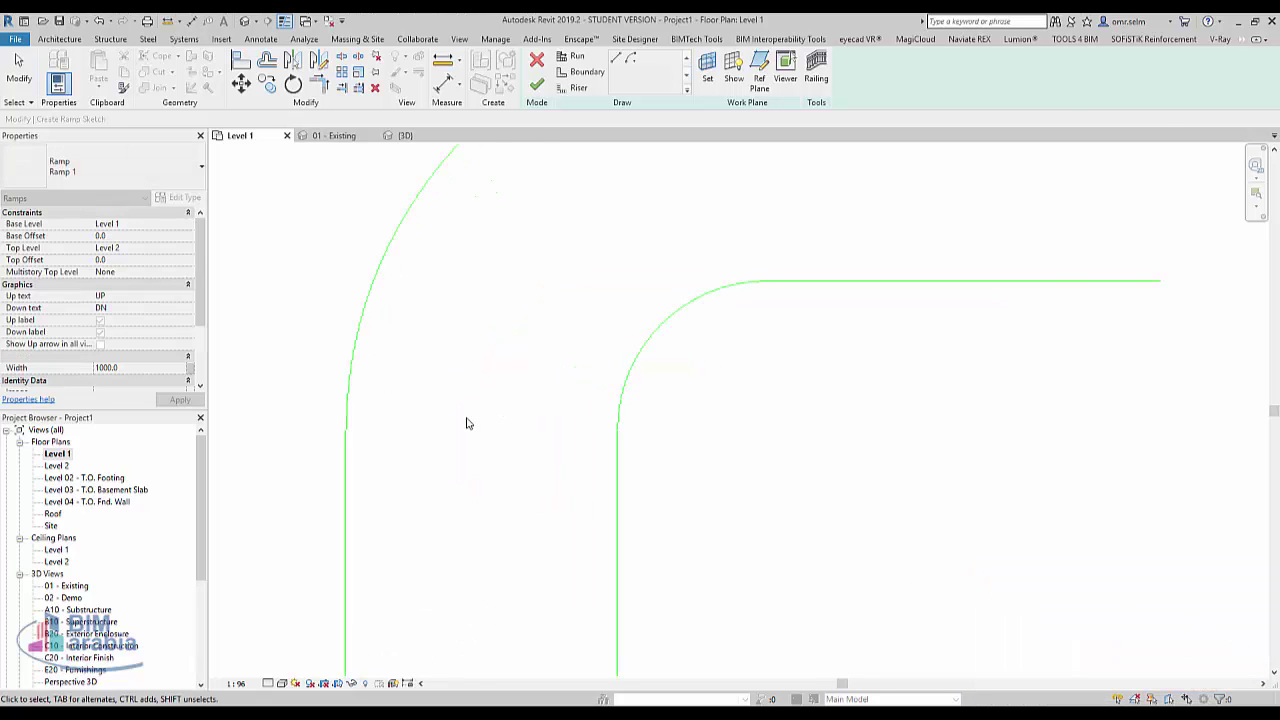
scroll(469, 423, "up", 3)
scroll(432, 446, "down", 2)
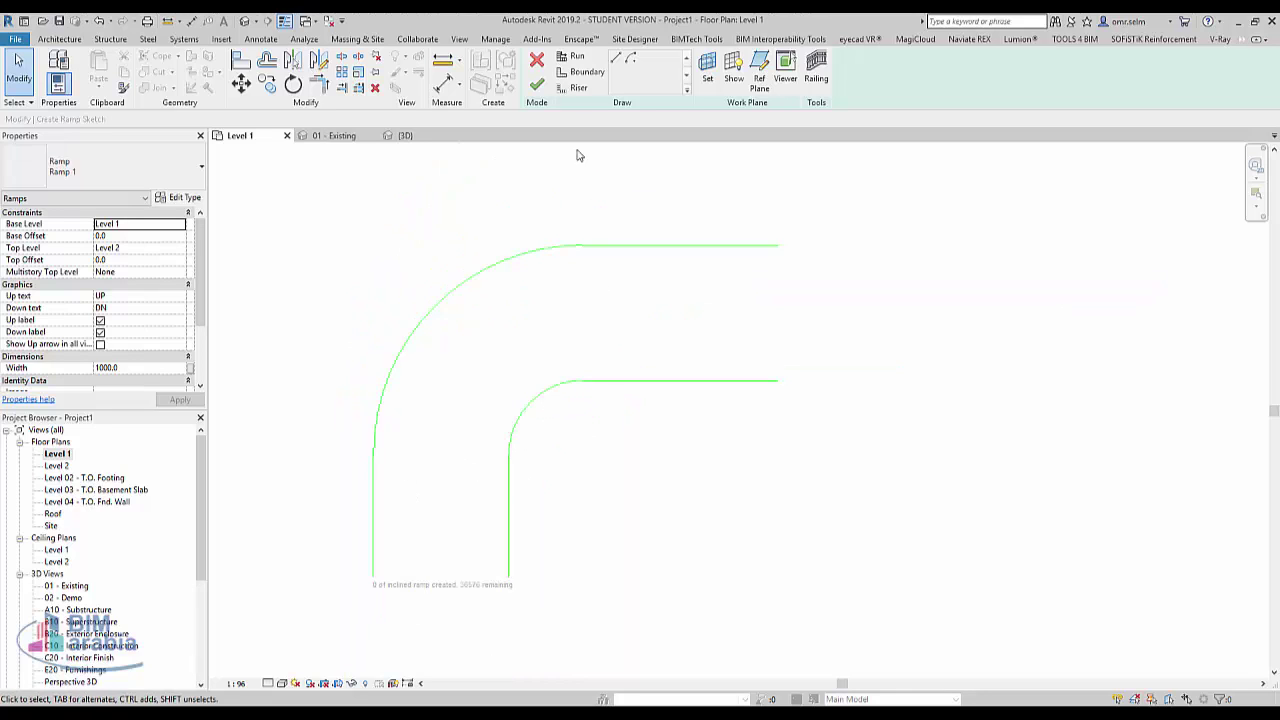
Draw riser lines across the bottom and right open ends, then finish the ramp
left_click(580, 72)
left_click(579, 89)
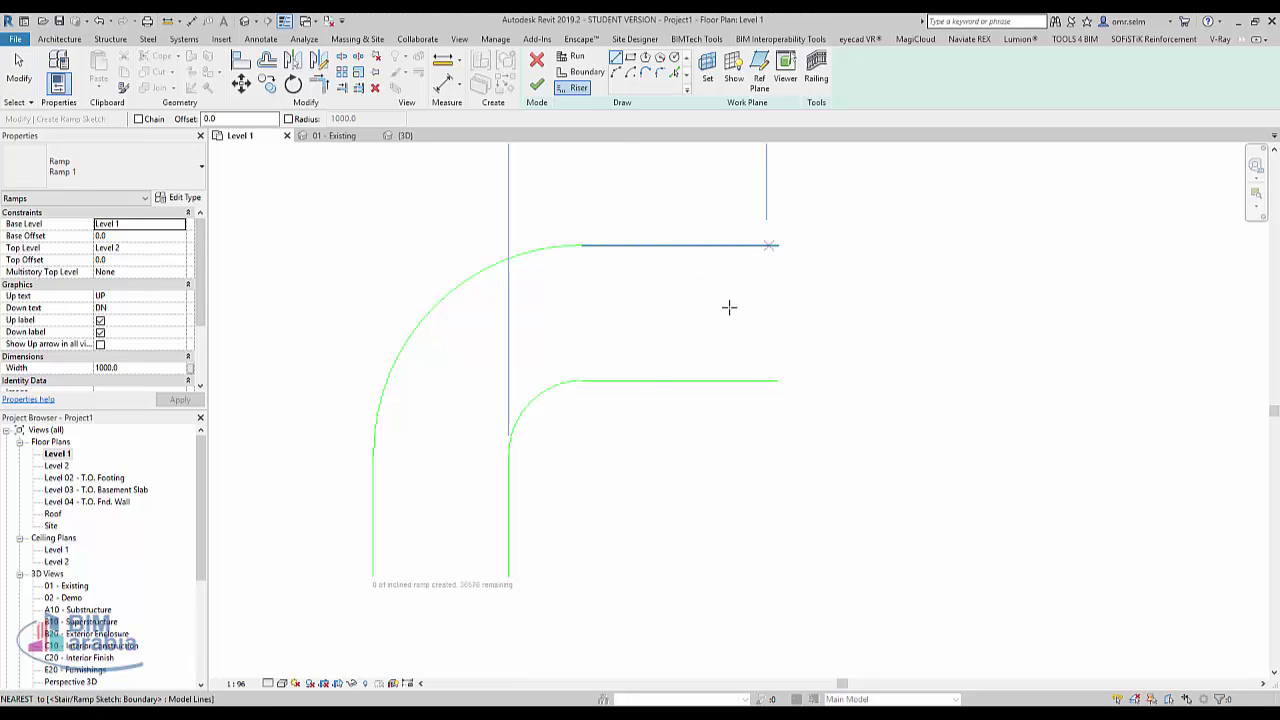
left_click(513, 578)
left_click(372, 578)
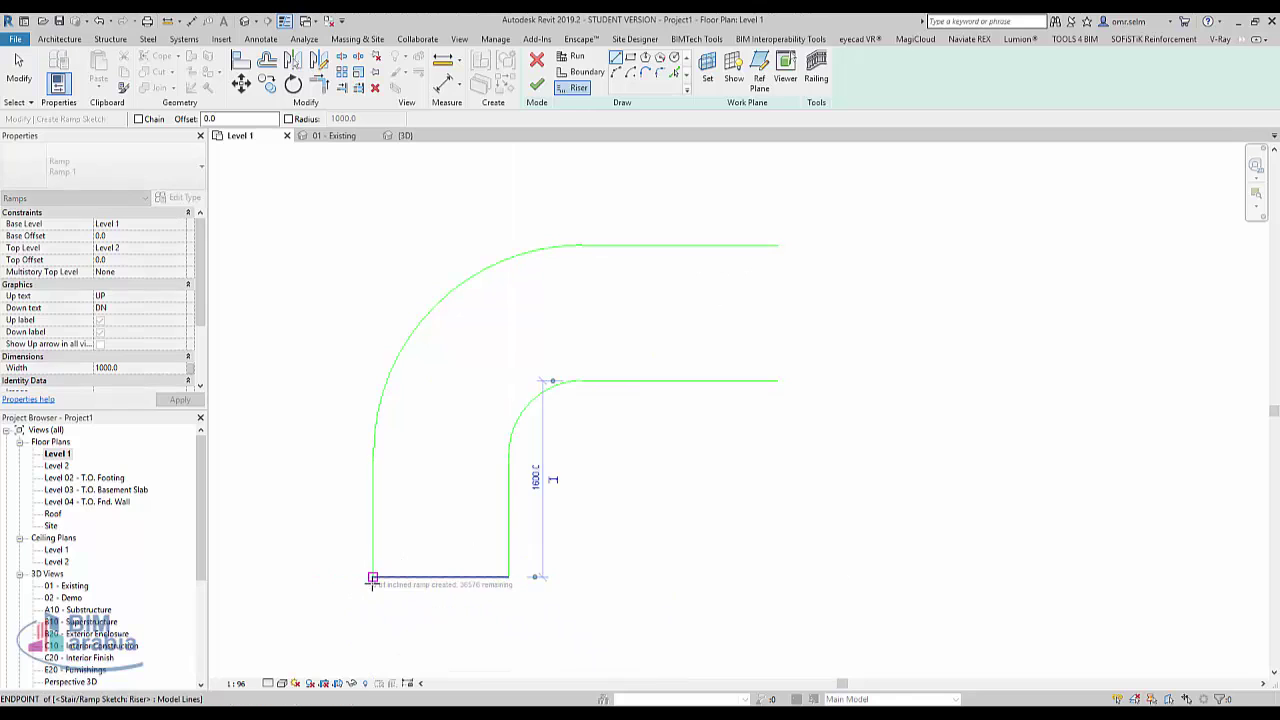
left_click(778, 381)
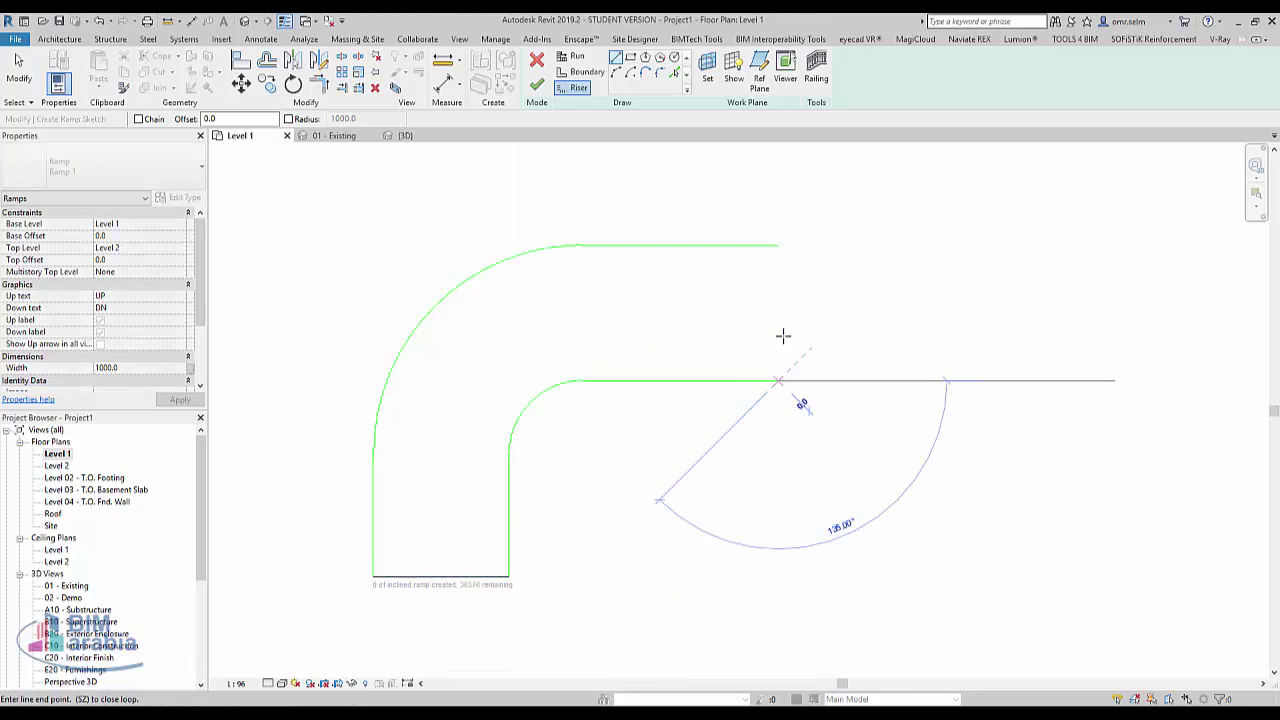
left_click(778, 246)
key("Escape")
left_click(537, 85)
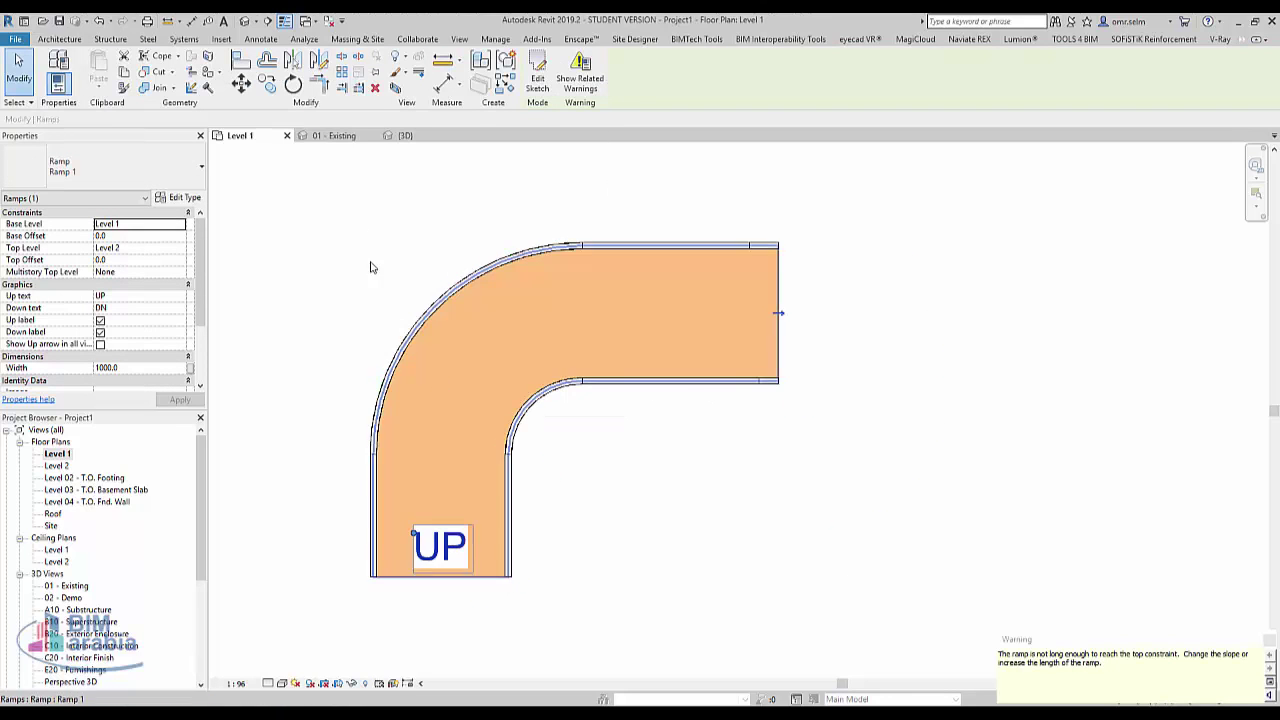
Open the 3D view and zoom and pan to center the L-shaped ramp with its railings
left_click(244, 20)
scroll(540, 520, "down", 5)
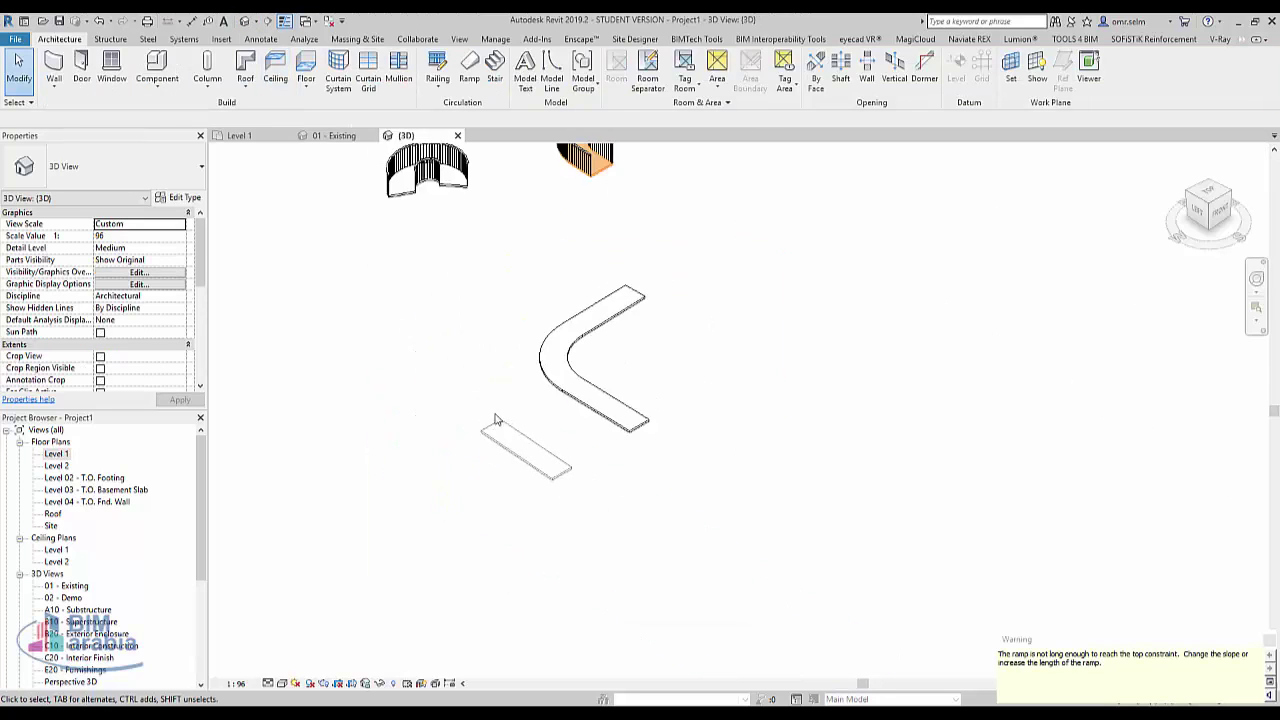
middle_click_drag(518, 431, 460, 480)
scroll(460, 480, "up", 3)
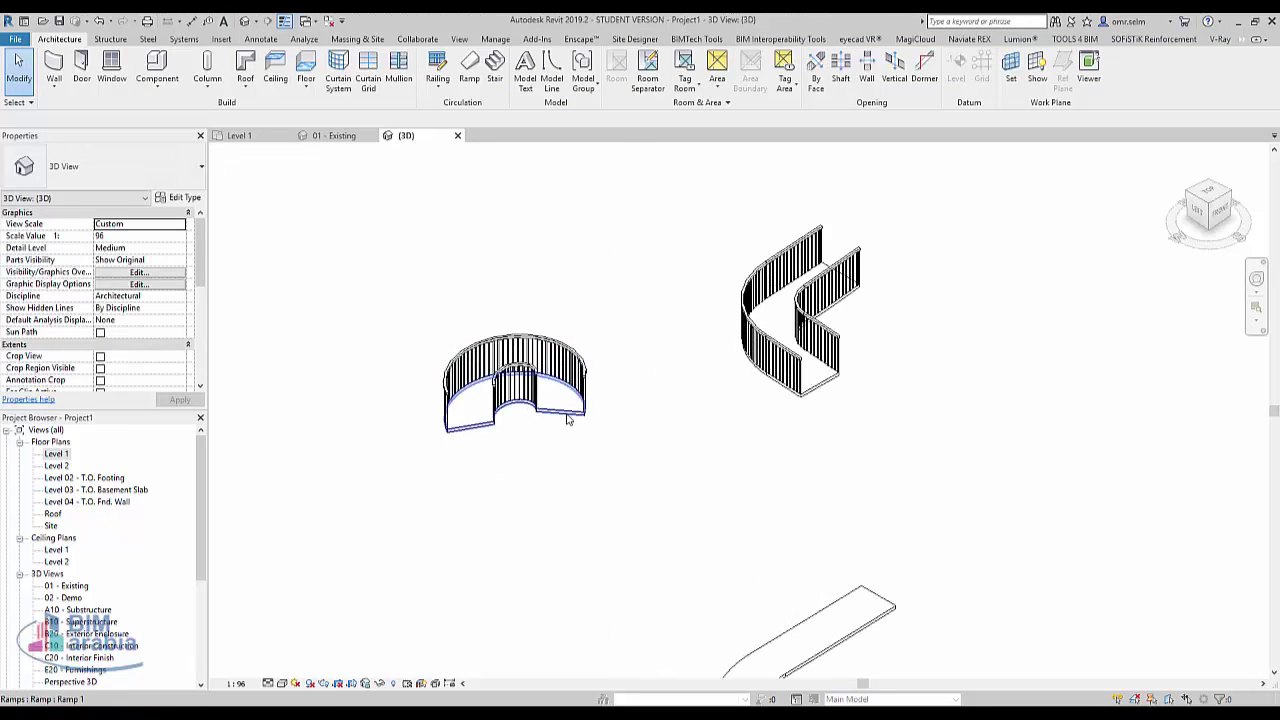
left_click(830, 330)
mouse_move(886, 423)
middle_mouse_down()
mouse_move(764, 557)
mouse_move(660, 545)
mouse_move(622, 468)
middle_mouse_up()
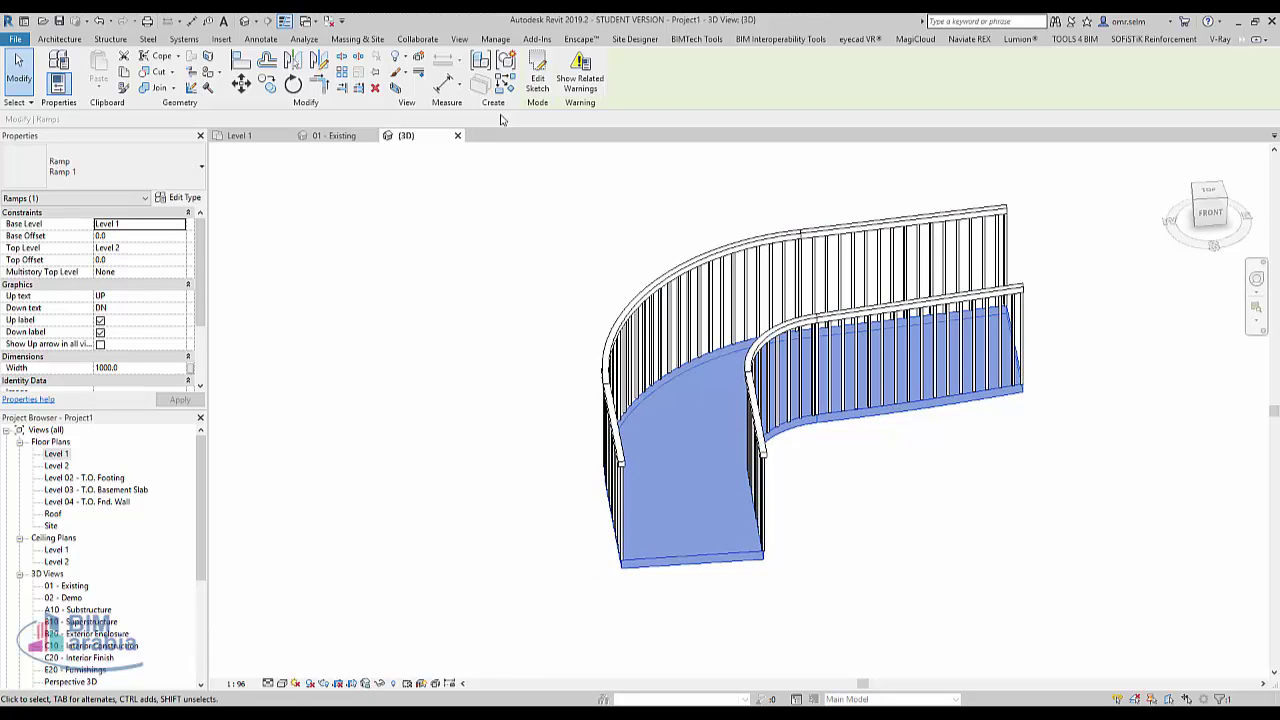
Edit the ramp sketch and draw riser lines at the lower and upper ends of the curve
left_click(538, 80)
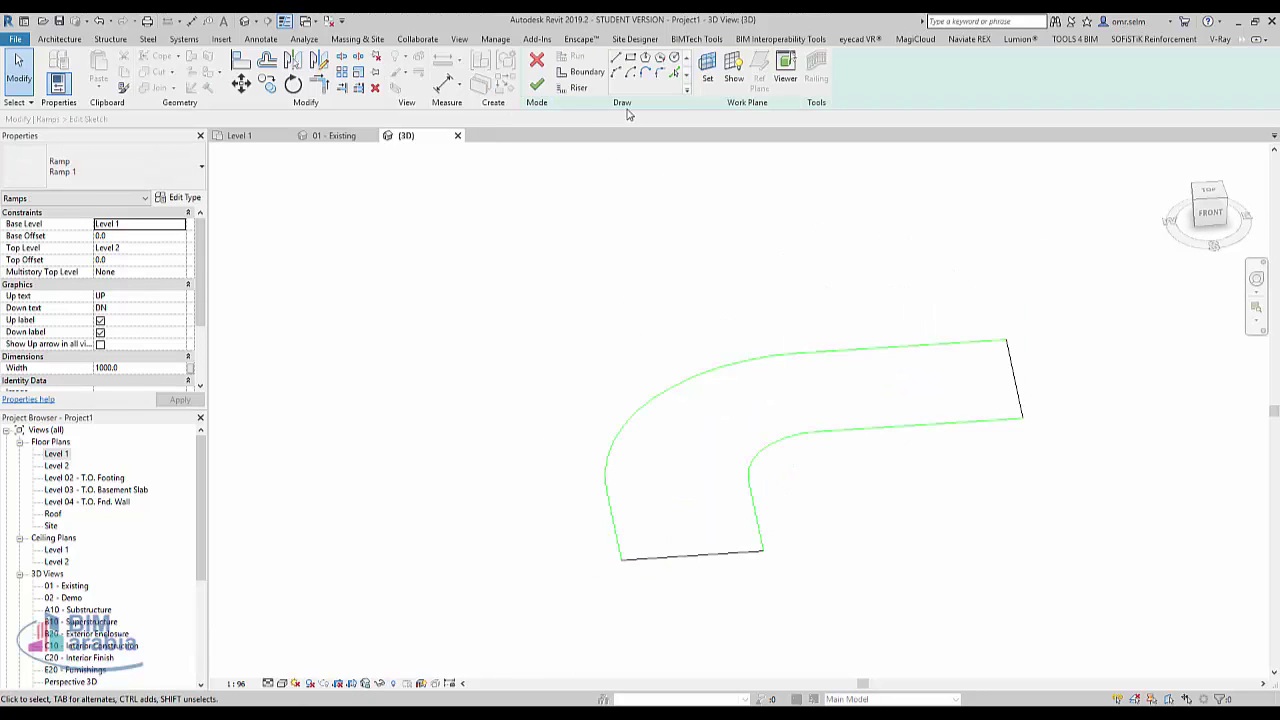
left_click(574, 88)
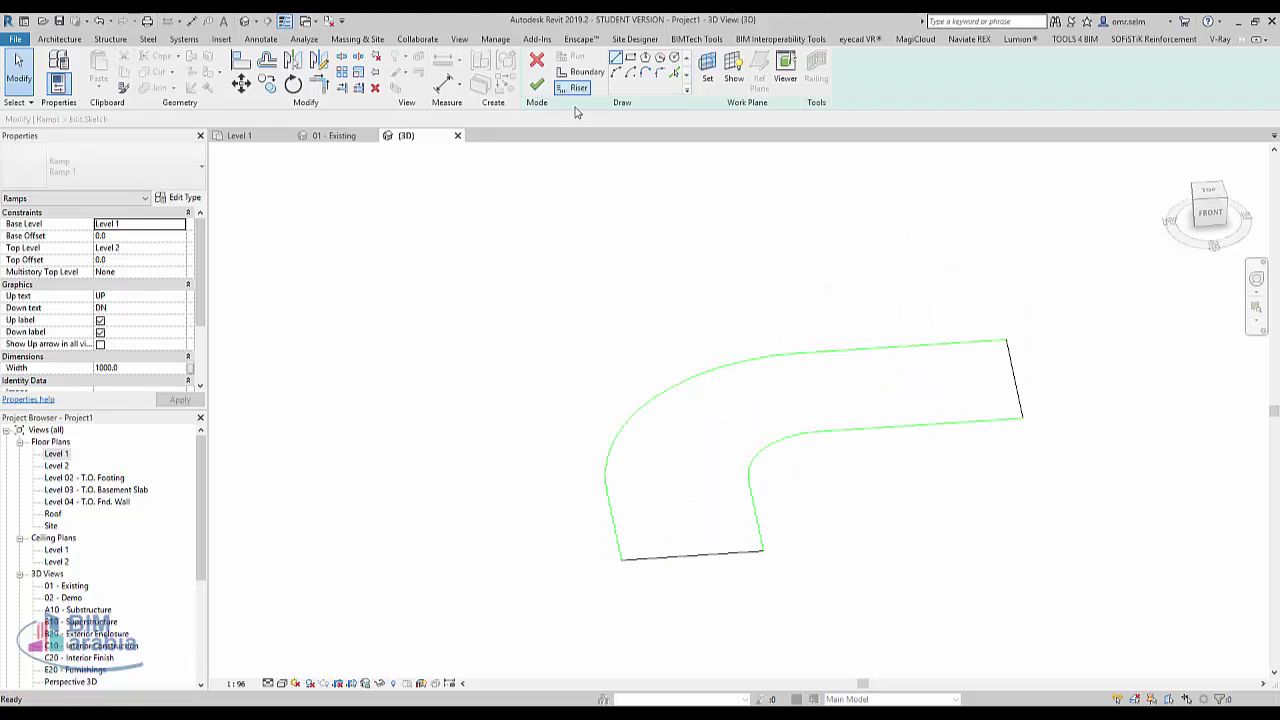
left_click(746, 479)
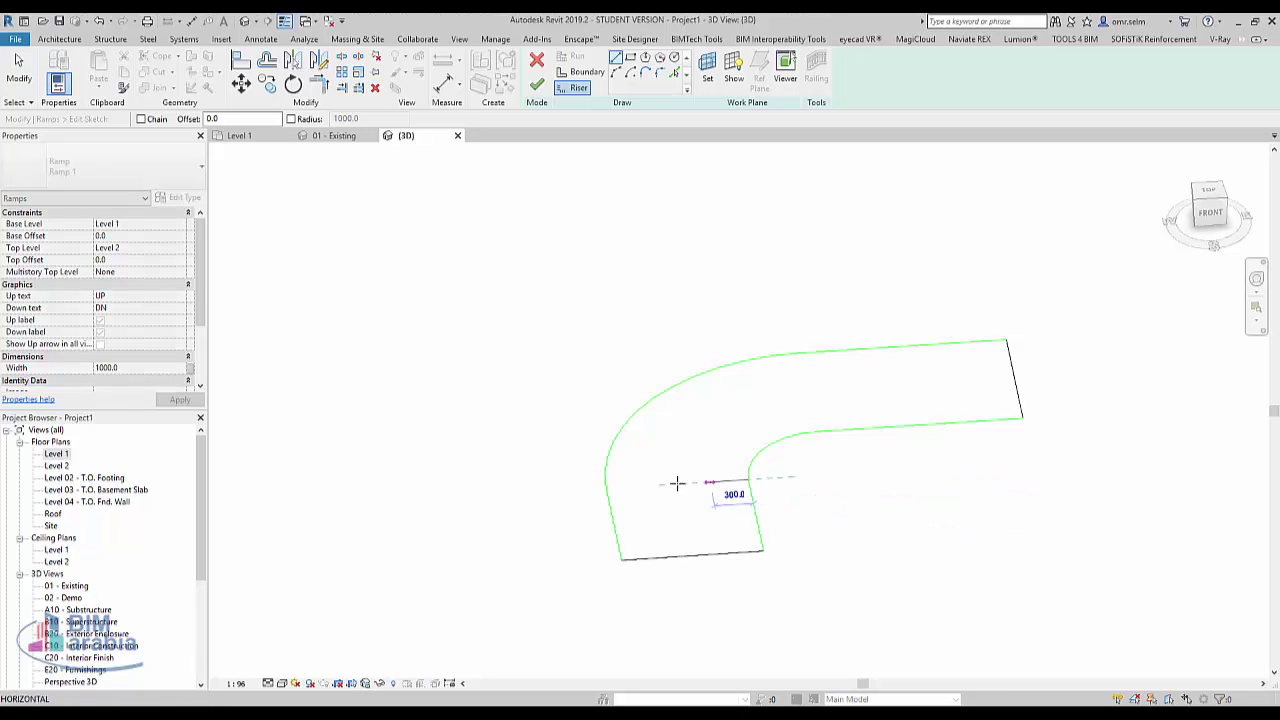
left_click(605, 489)
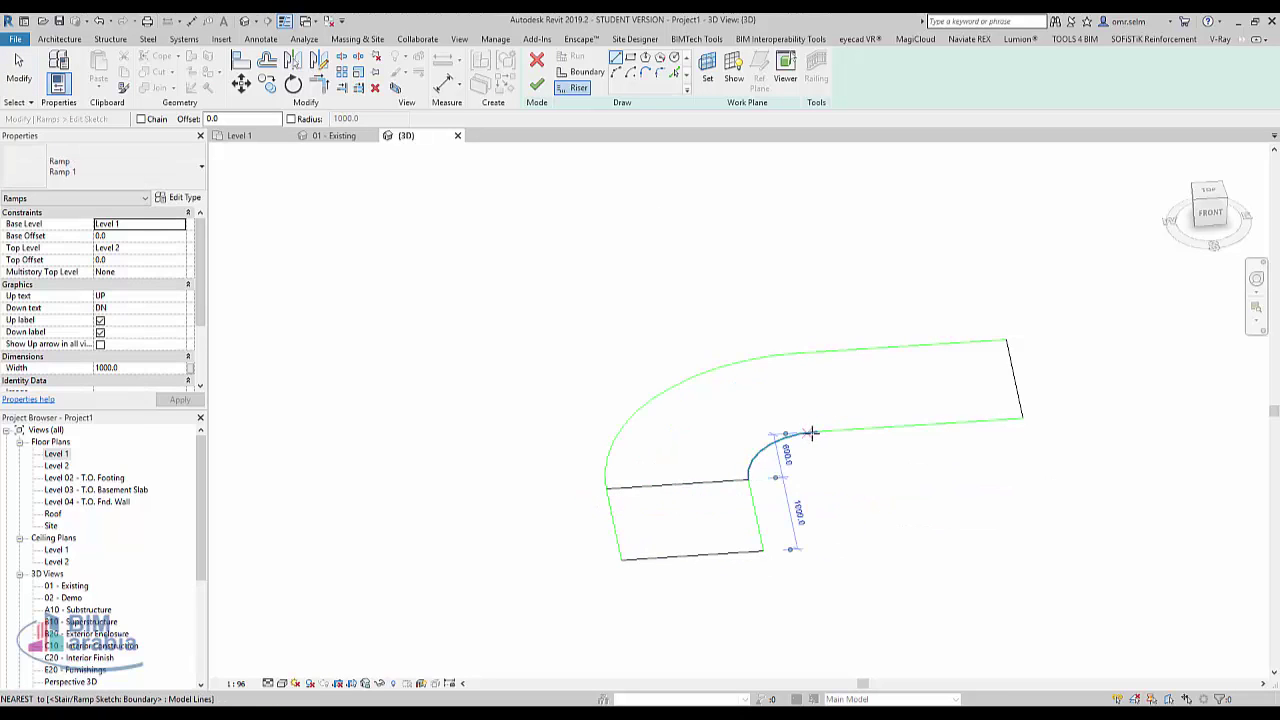
left_click(816, 431)
left_click(800, 352)
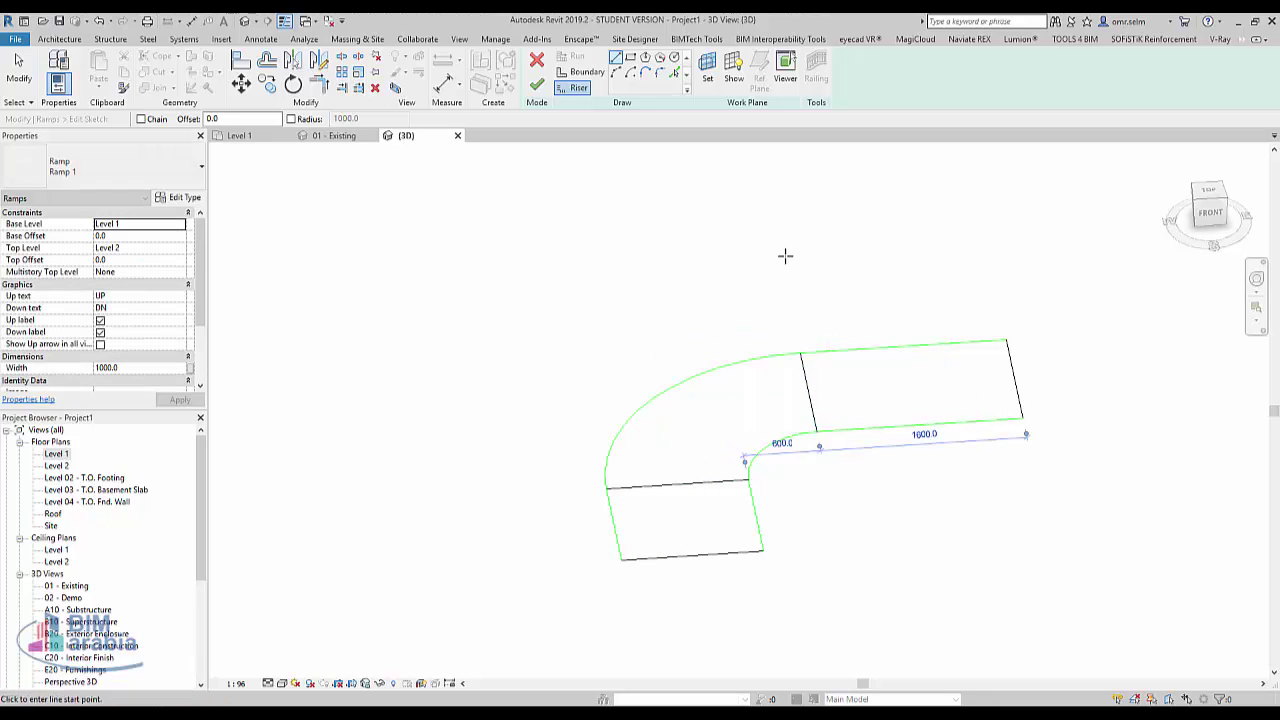
scroll(686, 346, "up", 2)
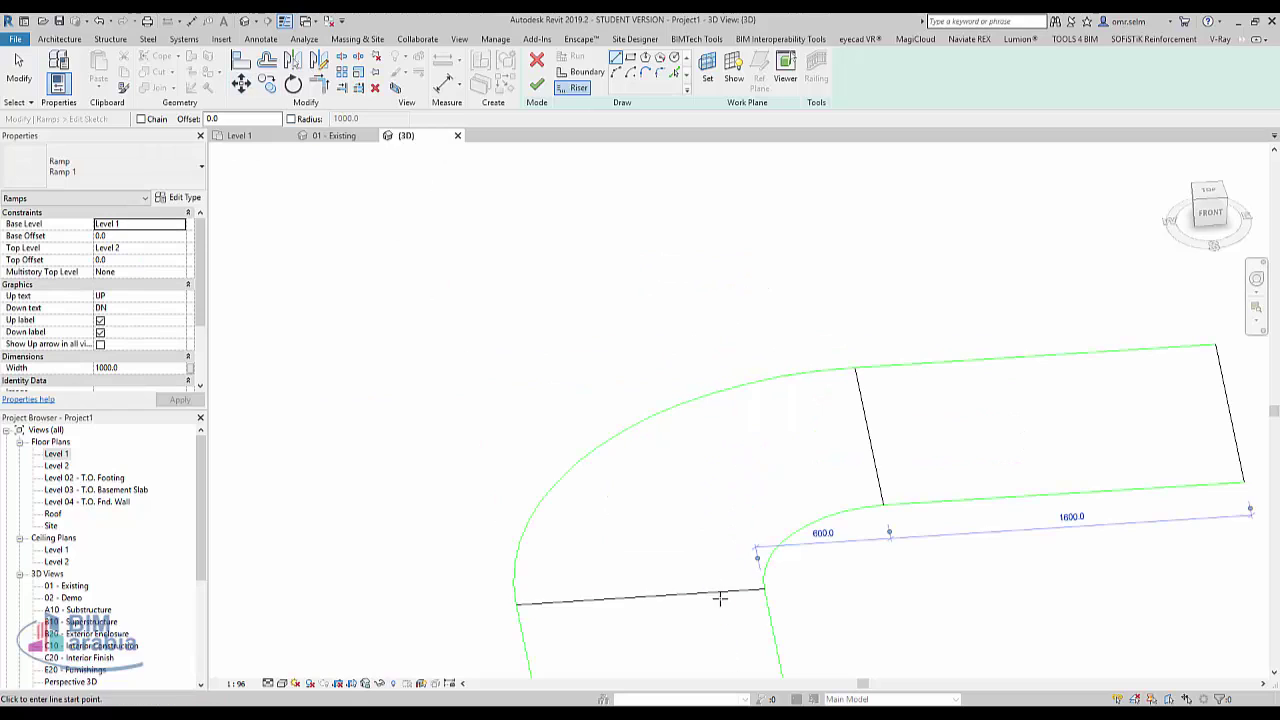
key("Escape")
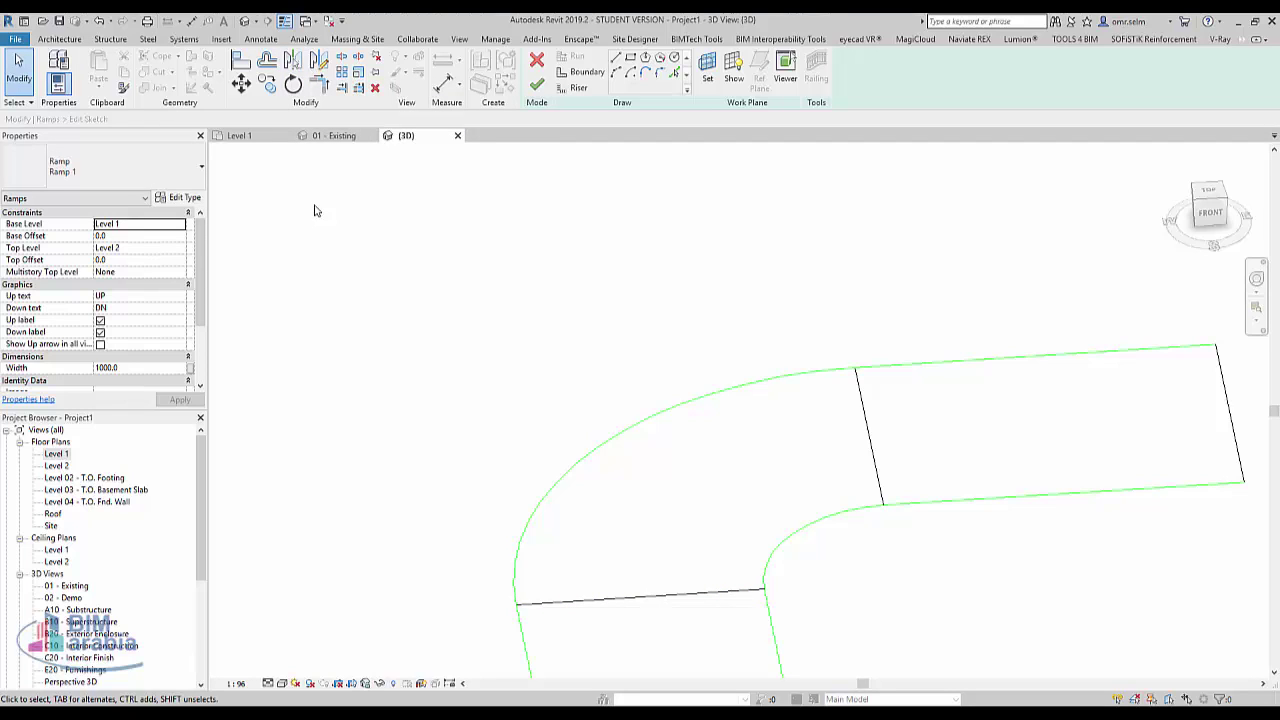
Offset a copy of each riser 10 away and finish the ramp
left_click(267, 61)
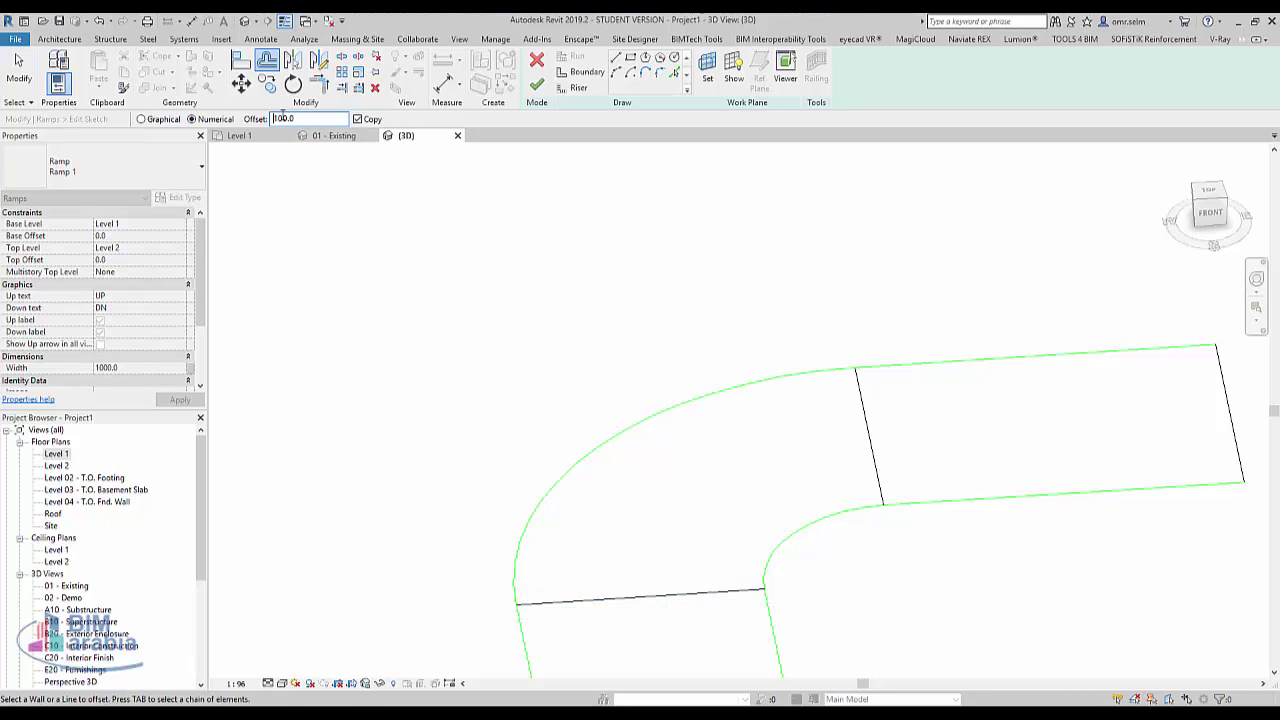
left_click(670, 600)
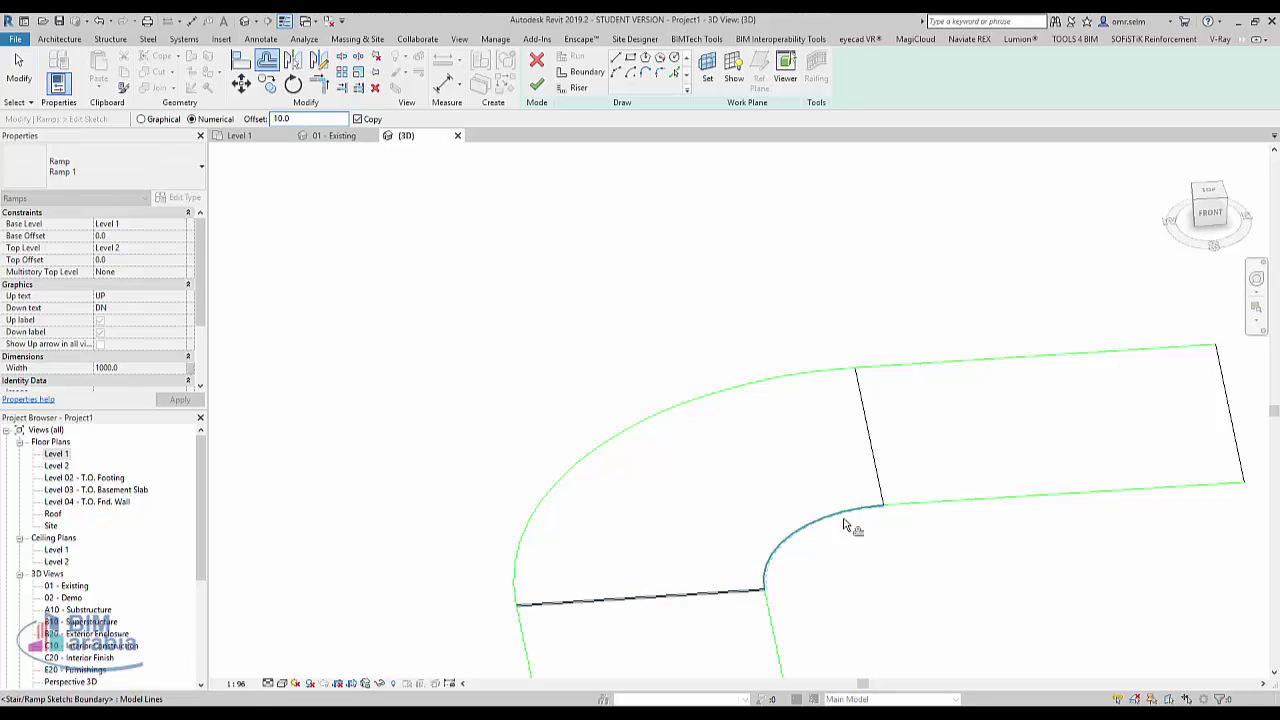
left_click(885, 482)
left_click(538, 86)
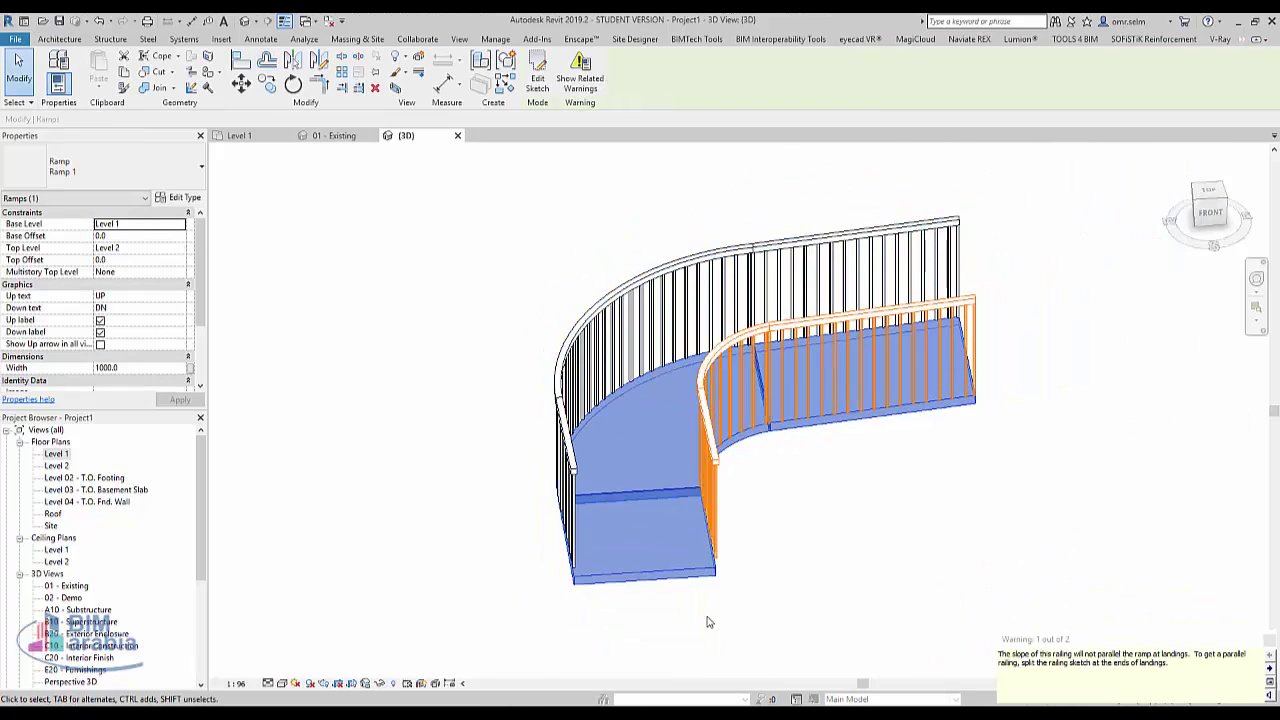
Orbit around the ramp to inspect it from the side and front
mouse_move(706, 620)
middle_mouse_down("shift")
mouse_move(566, 583)
mouse_move(449, 446)
mouse_move(640, 430)
middle_mouse_up("shift")
left_click(1212, 204)
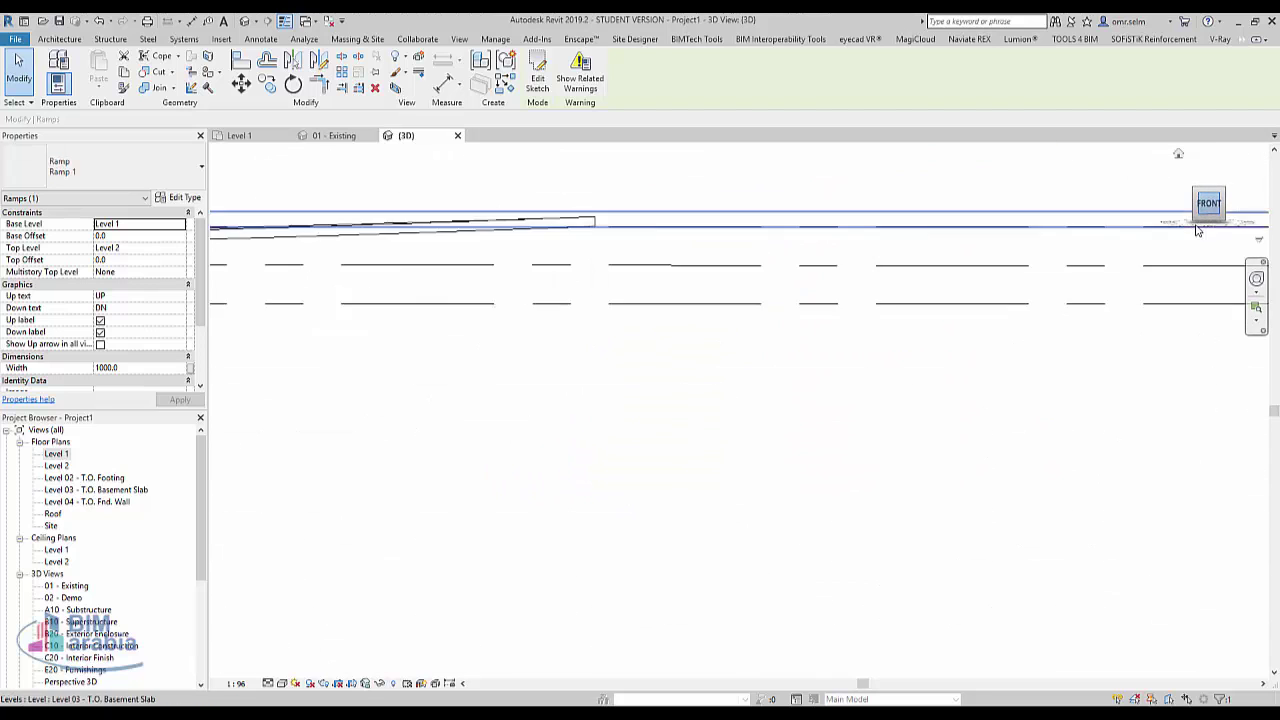
mouse_move(908, 498)
middle_mouse_down("shift")
mouse_move(866, 517)
mouse_move(829, 597)
mouse_move(749, 537)
middle_mouse_up("shift")
scroll(660, 543, "down", 5)
Window-select and delete all ramp elements, then view the empty model from the top
key("Escape")
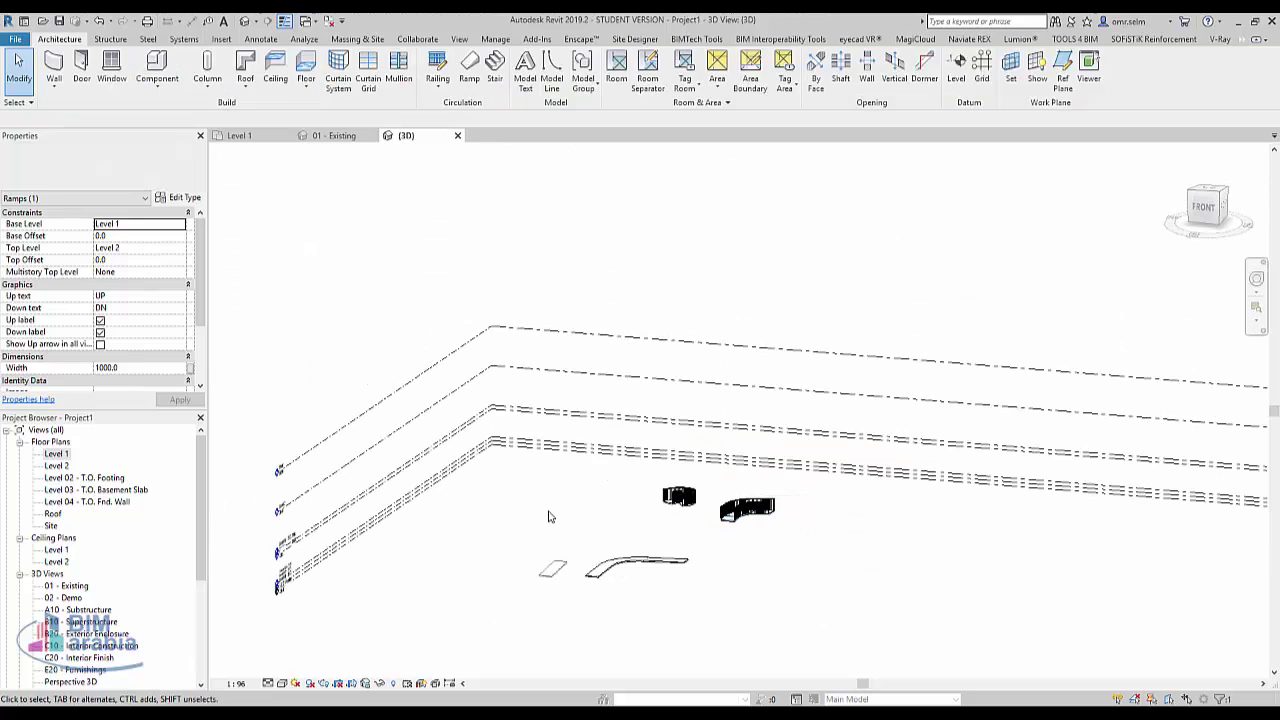
left_click_drag(471, 663, 862, 430)
key("Delete")
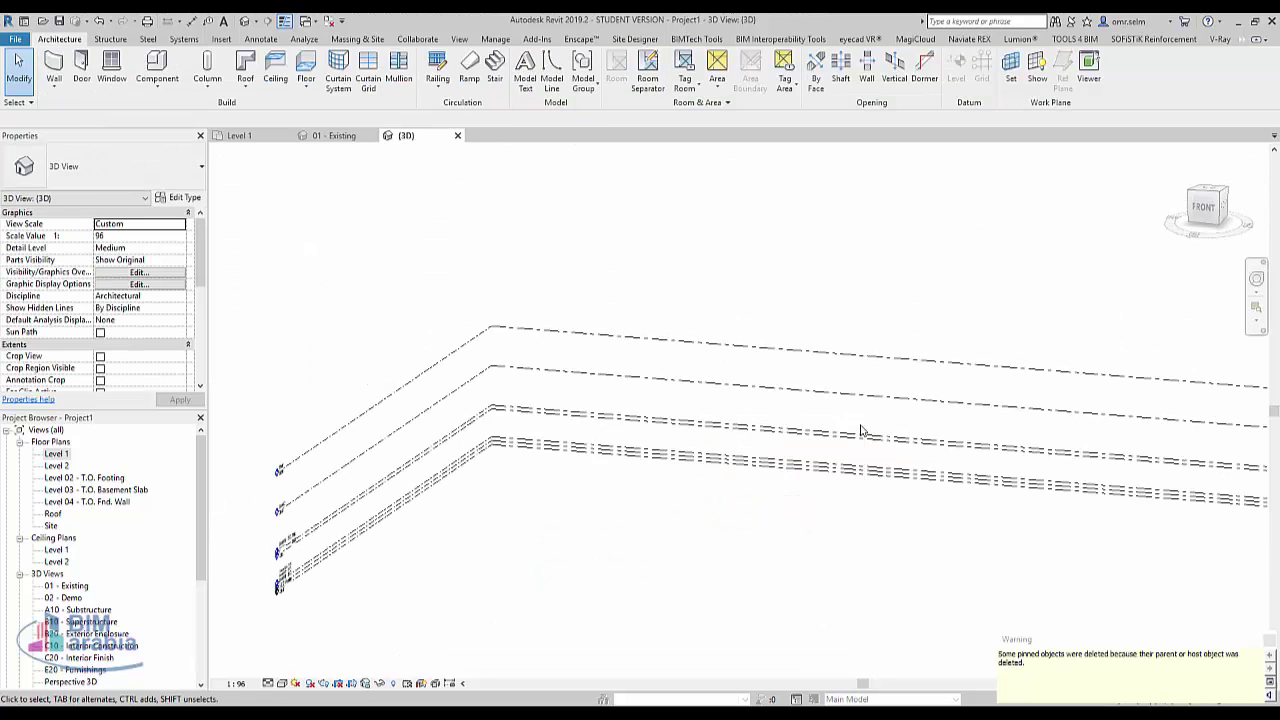
left_click(1207, 191)
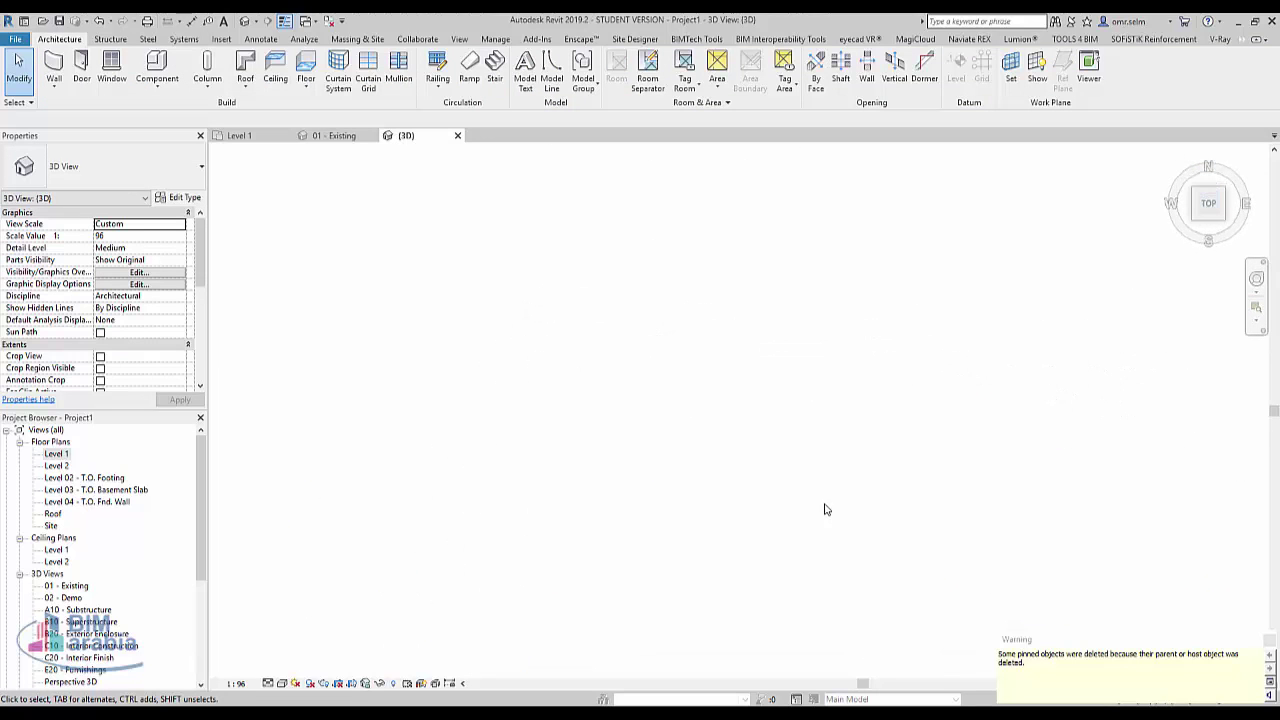
Start an architectural floor and draw a 1100×4700 left boundary rectangle
left_click(306, 88)
left_click(322, 106)
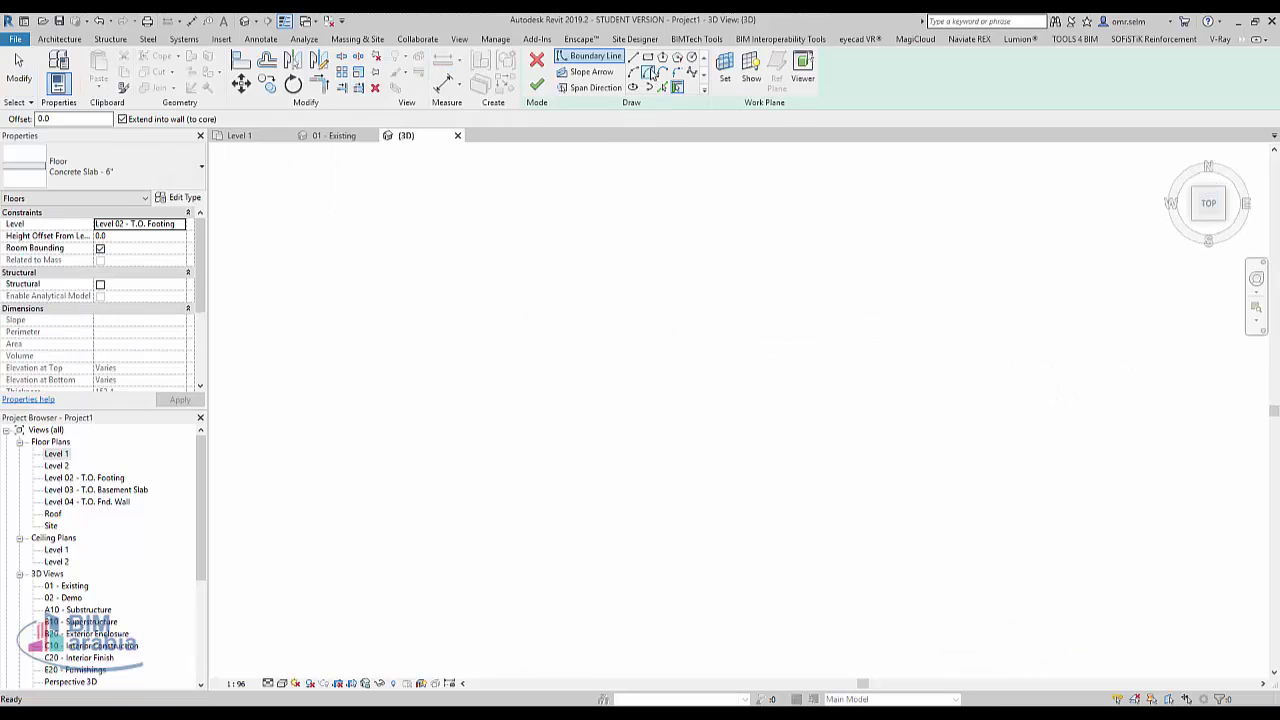
left_click(648, 57)
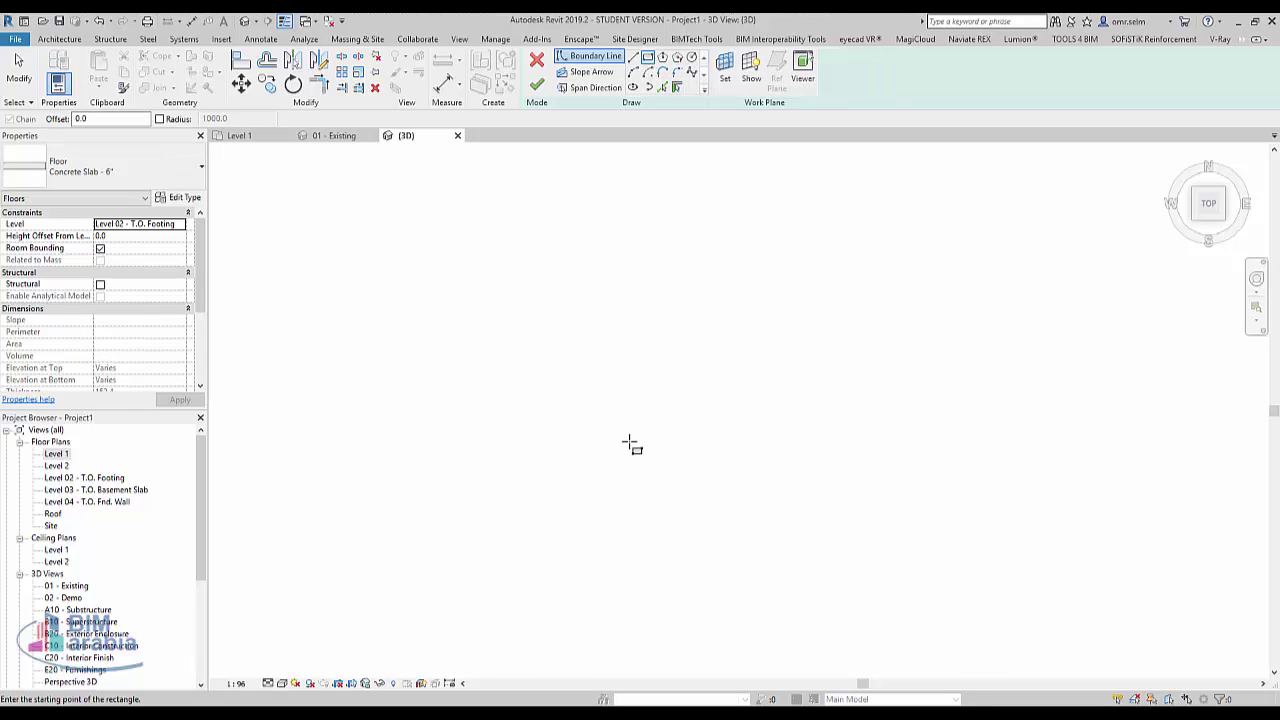
left_click(606, 501)
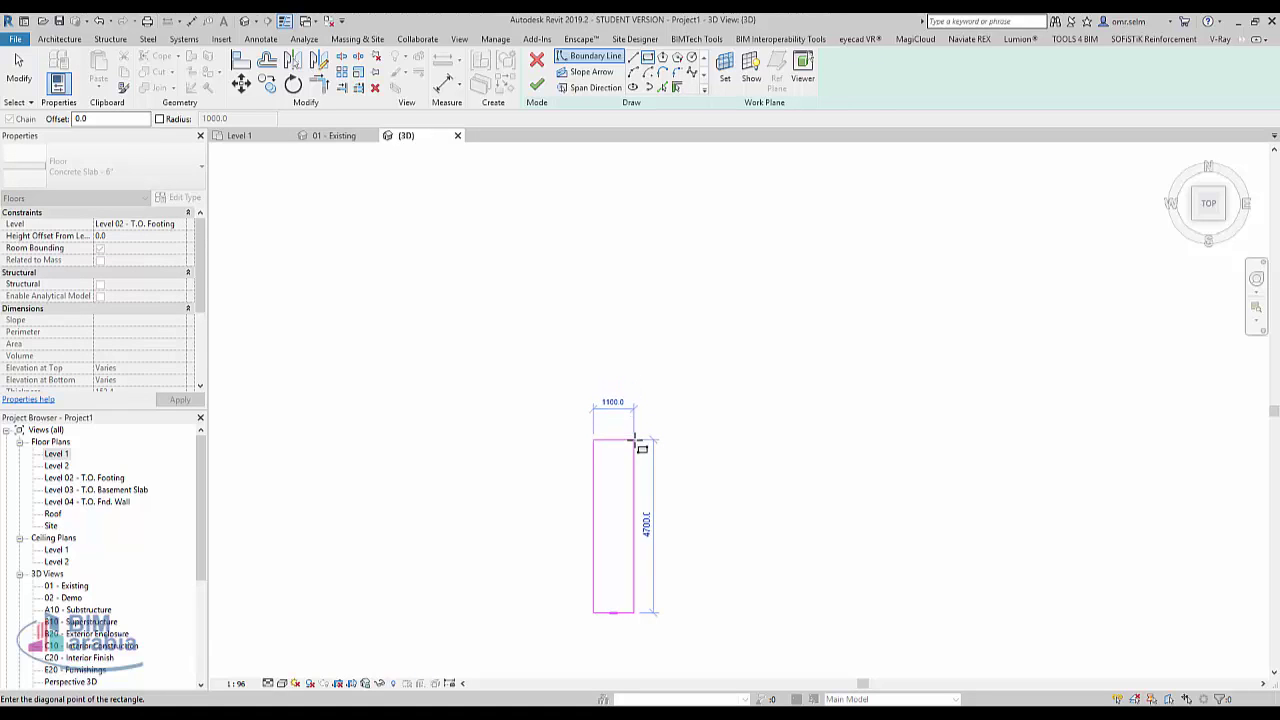
left_click(634, 439)
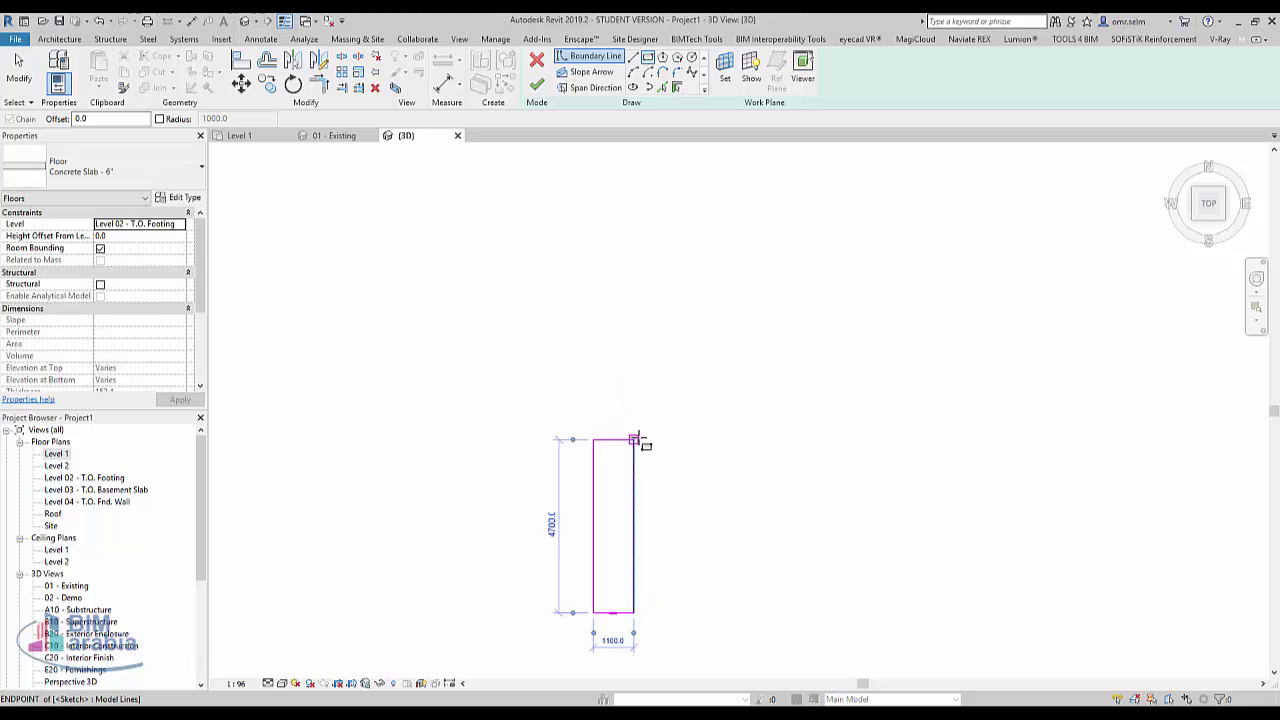
Add the top connecting rectangle and a 1000×5400 right rectangle
left_click(635, 439)
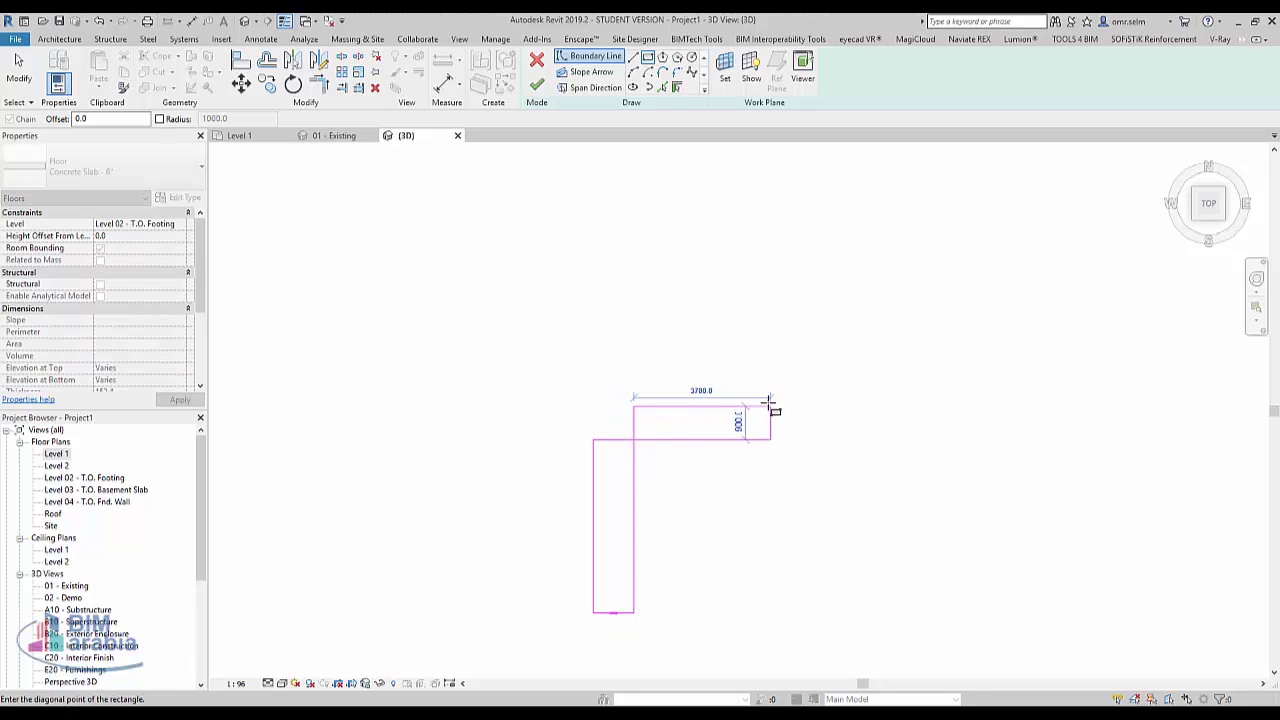
left_click(767, 402)
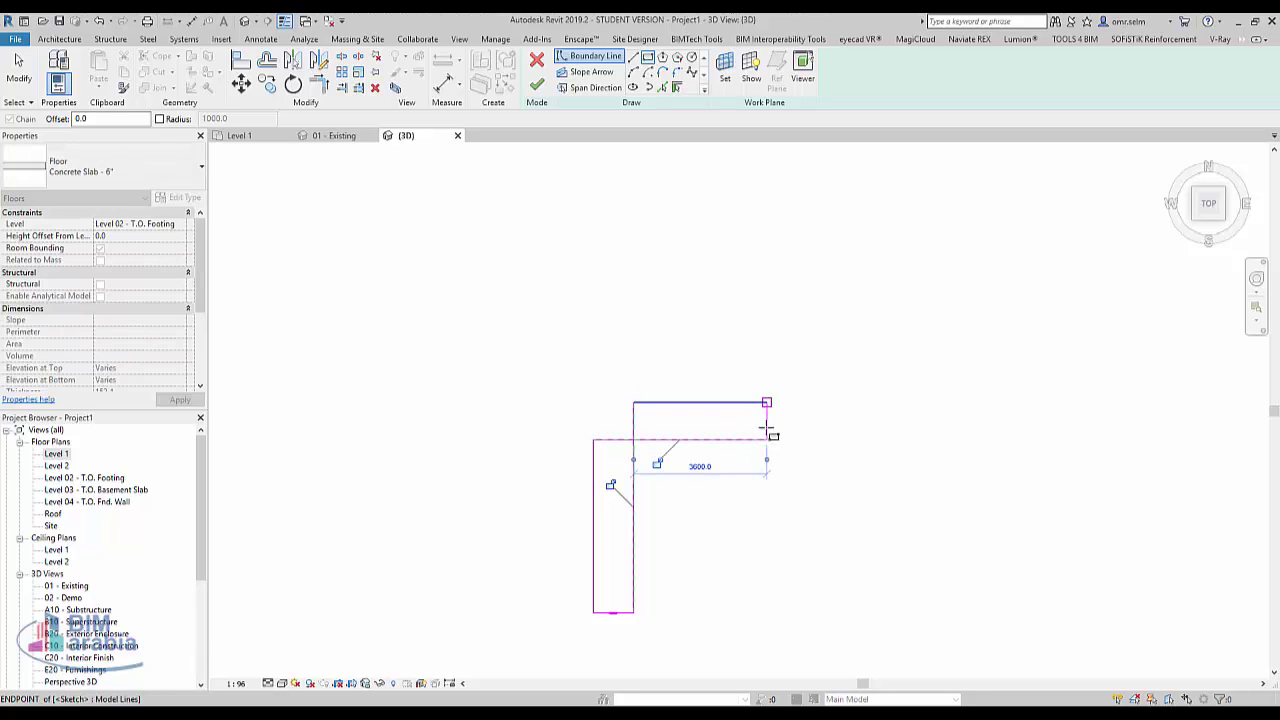
left_click(767, 439)
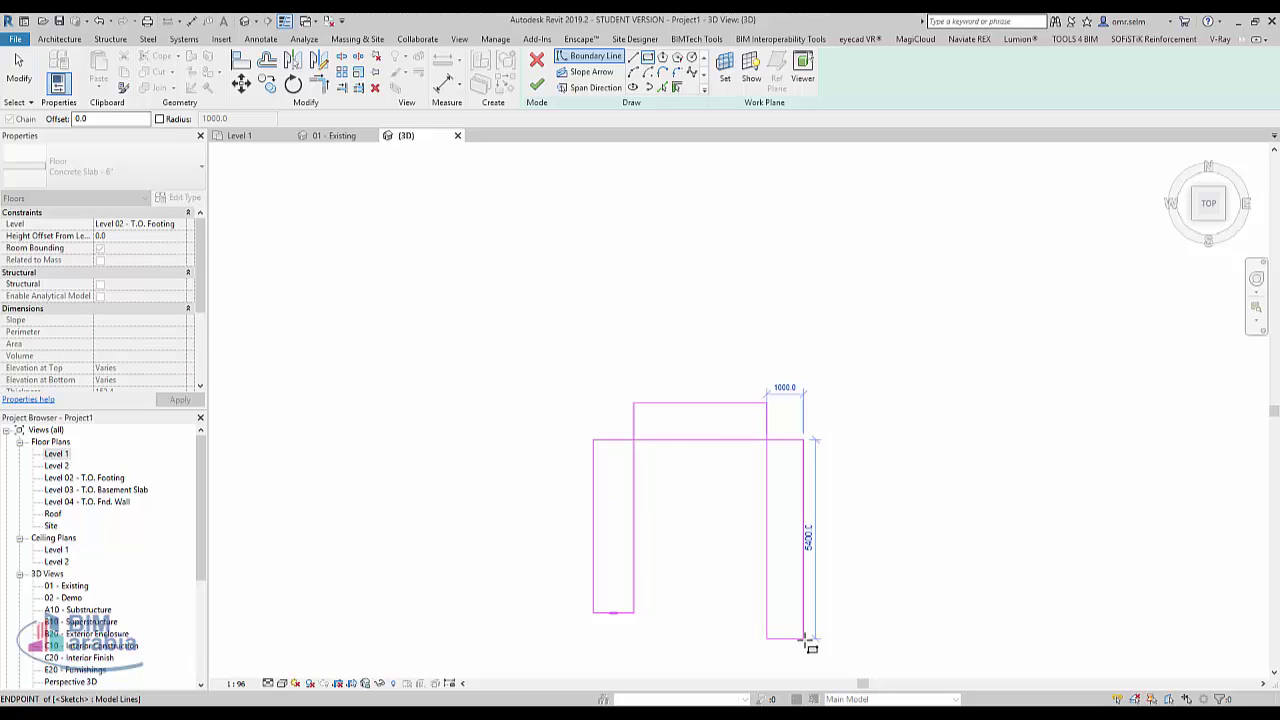
left_click(804, 639)
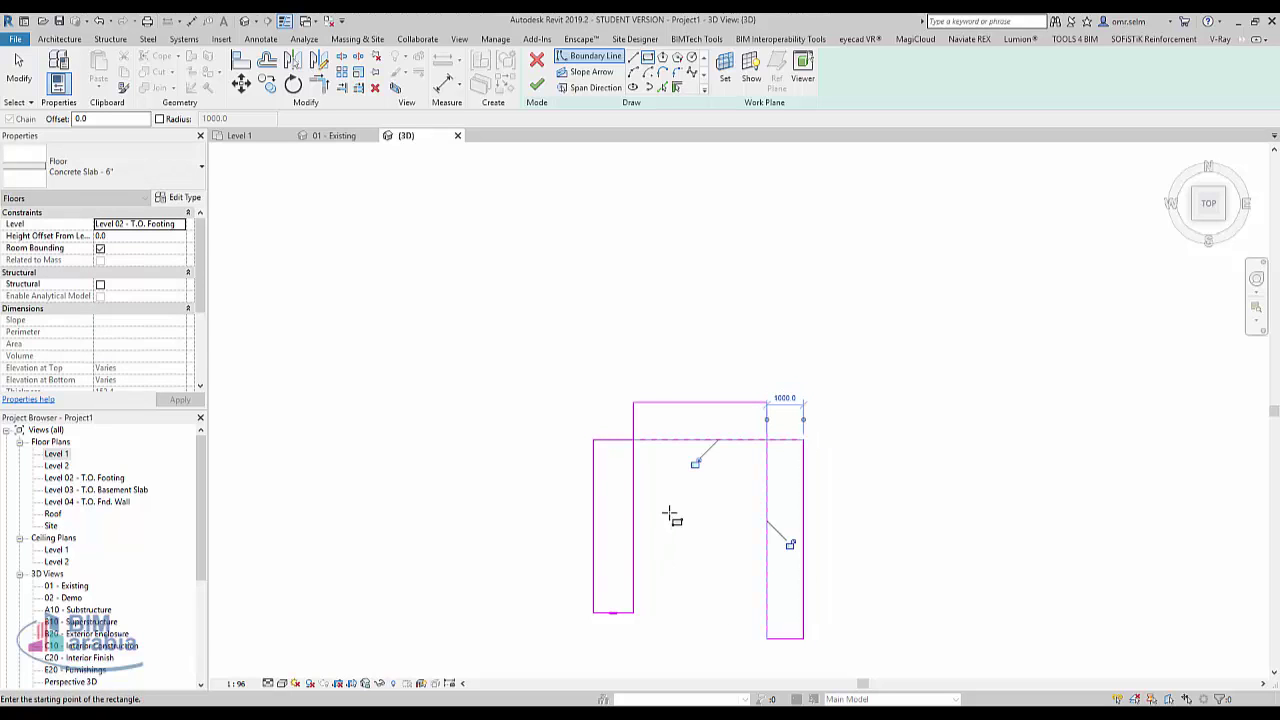
left_click(676, 78)
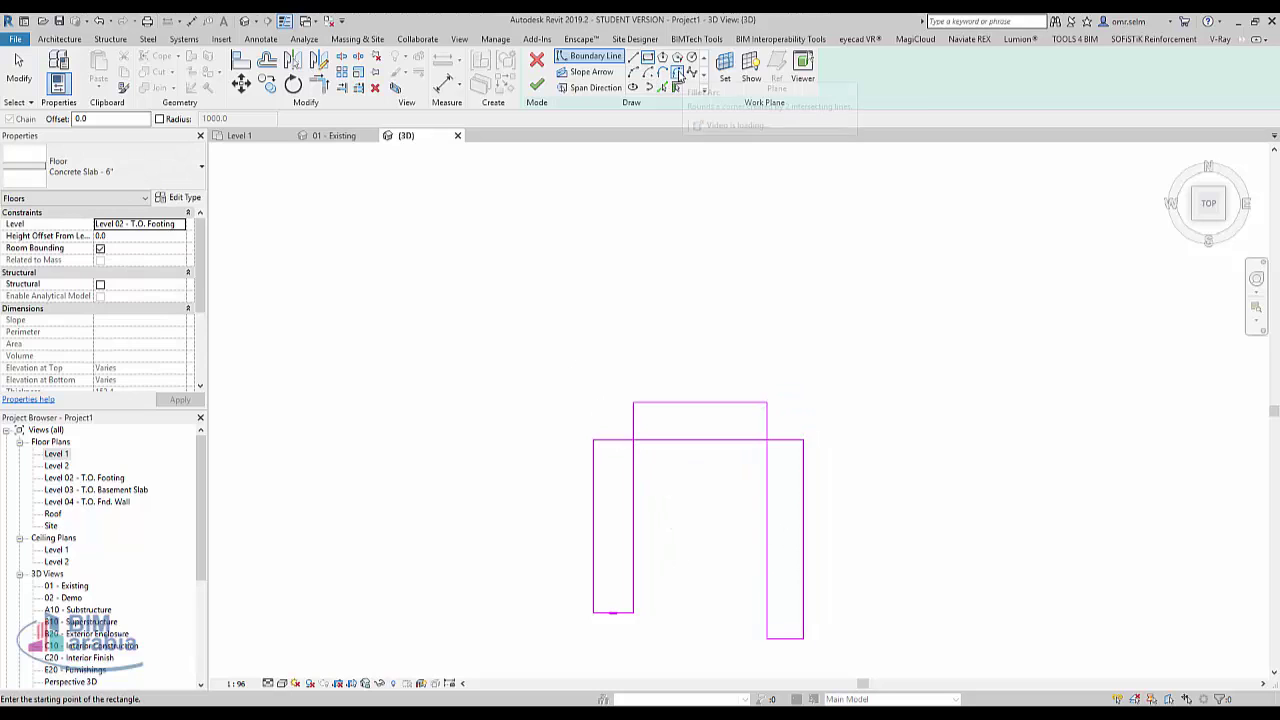
Fillet the top-left inner corner at radius 1000 and the top-right at 1500
left_click(633, 472)
left_click(656, 440)
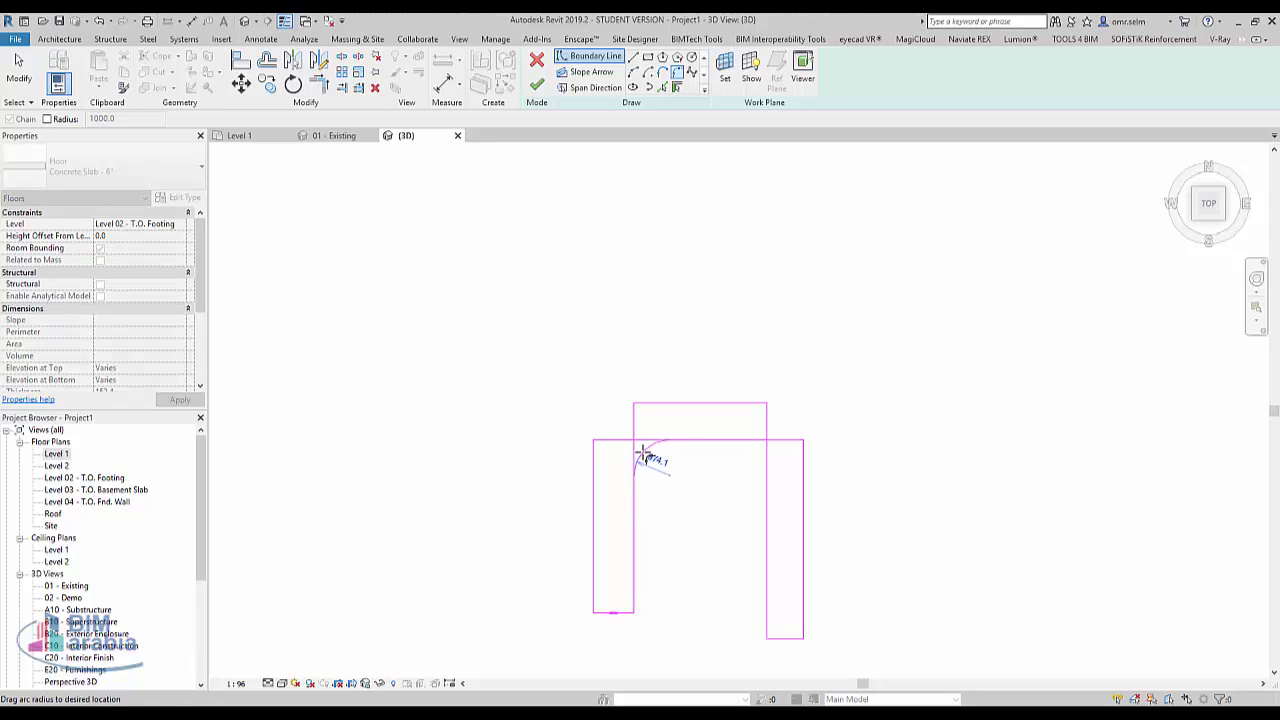
left_click(645, 457)
left_click(746, 439)
left_click(767, 475)
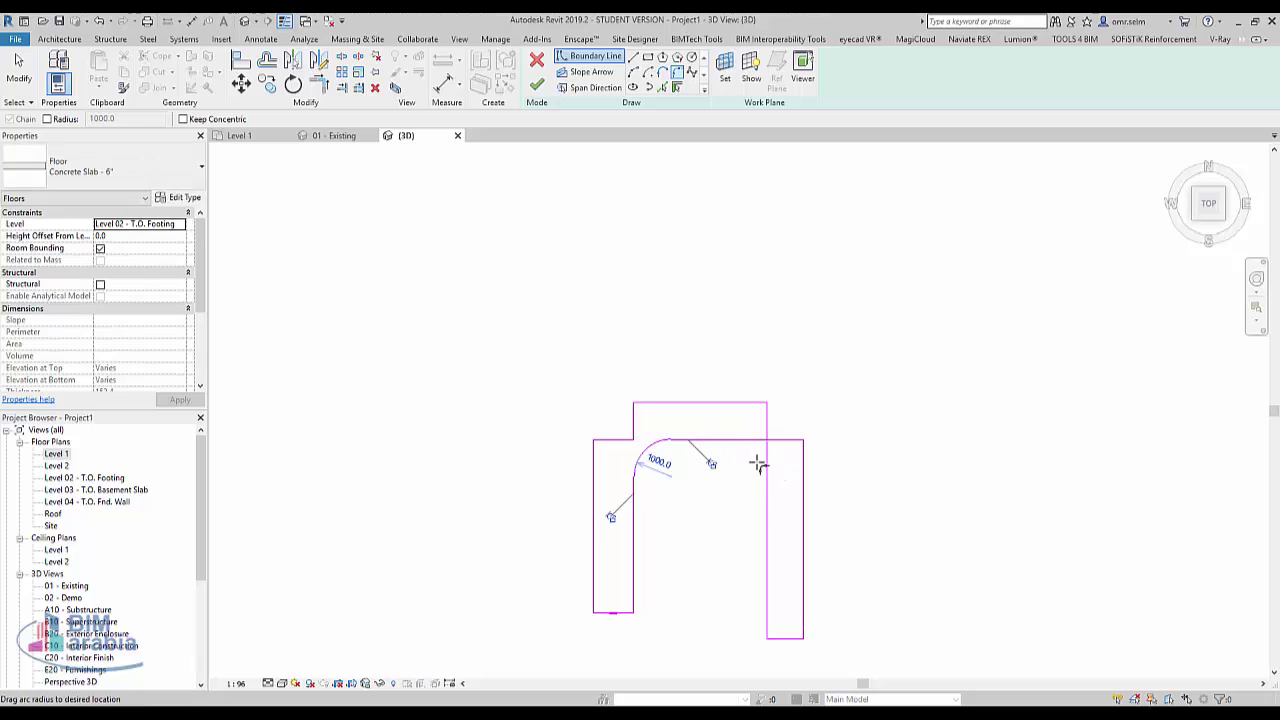
scroll(757, 460, "up", 2)
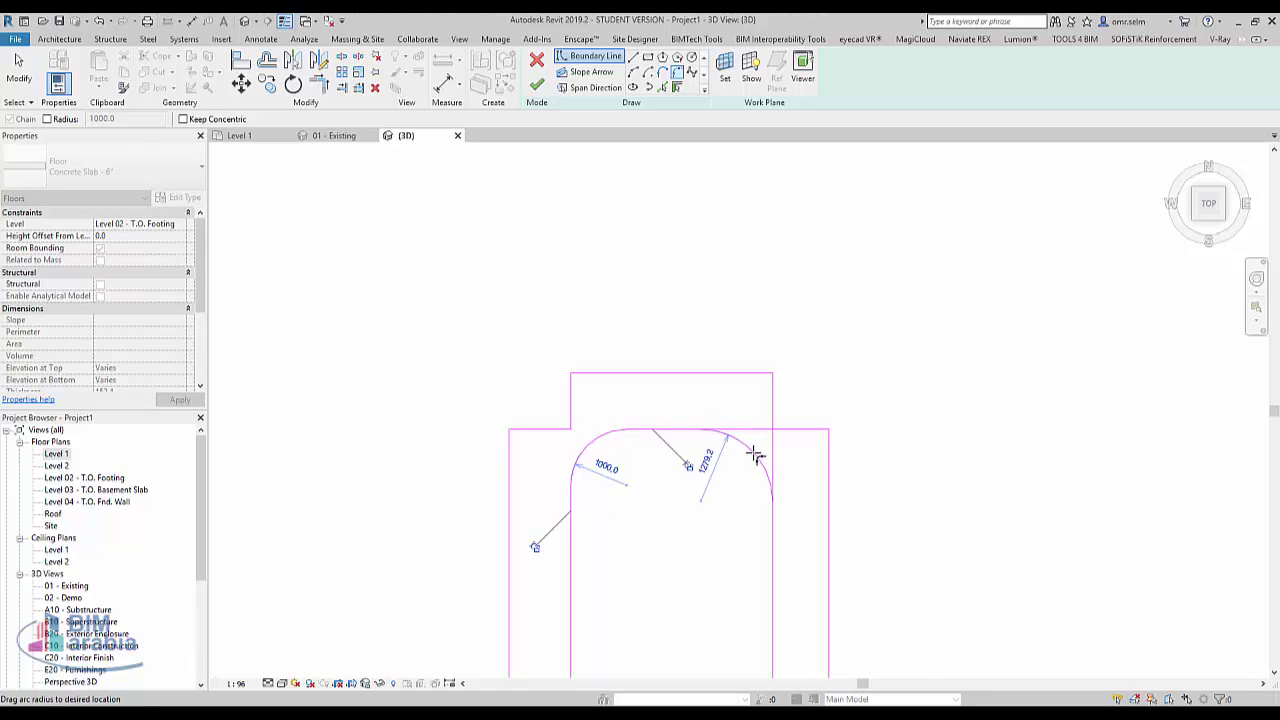
scroll(760, 455, "up", 2)
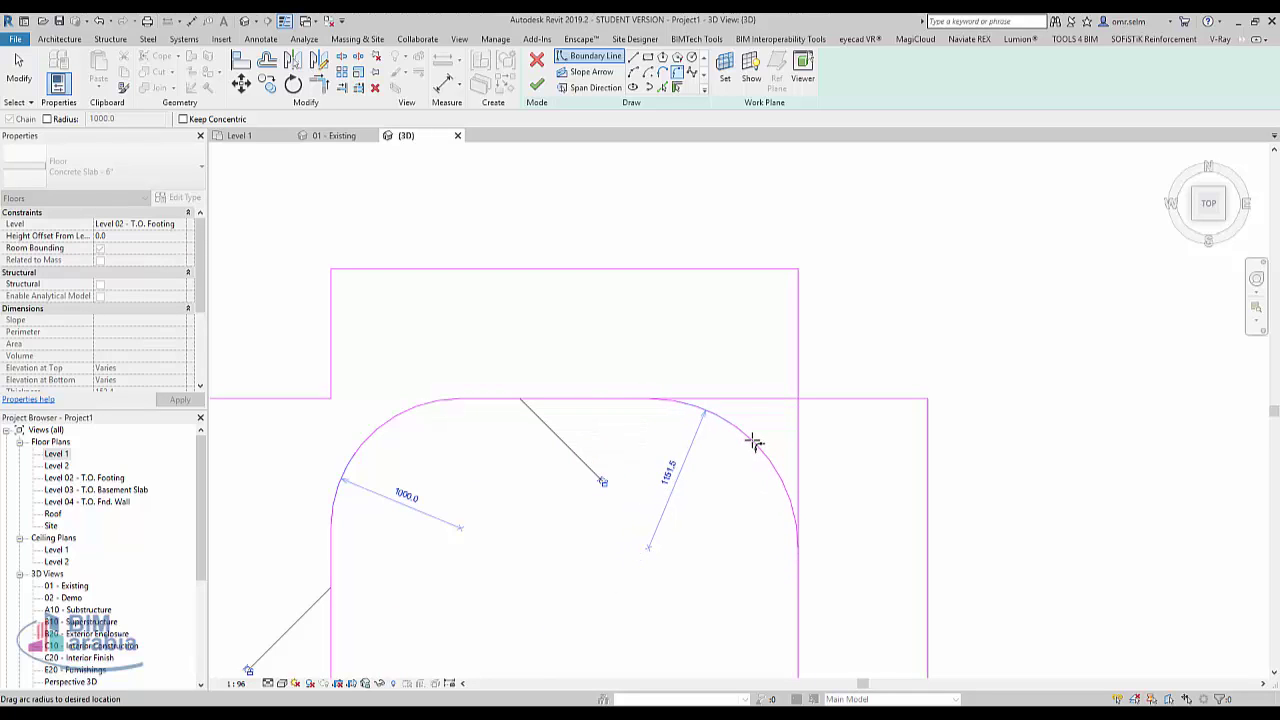
left_click(755, 440)
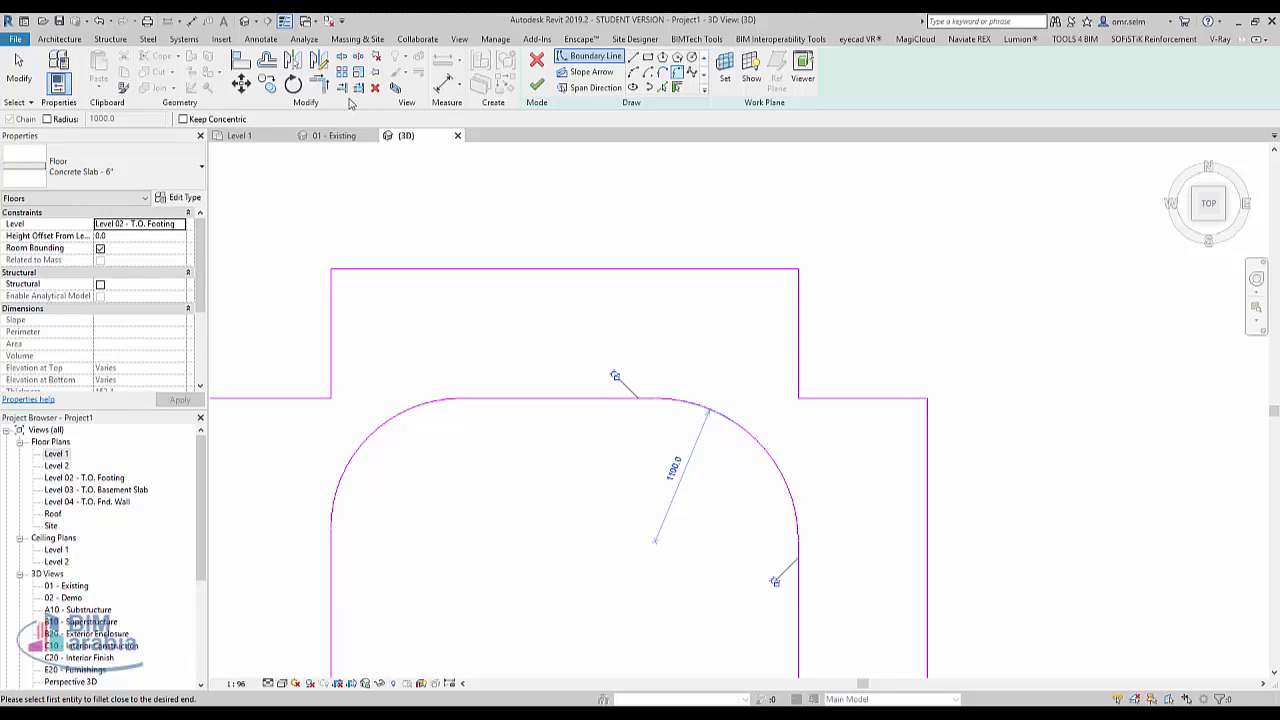
left_click(268, 61)
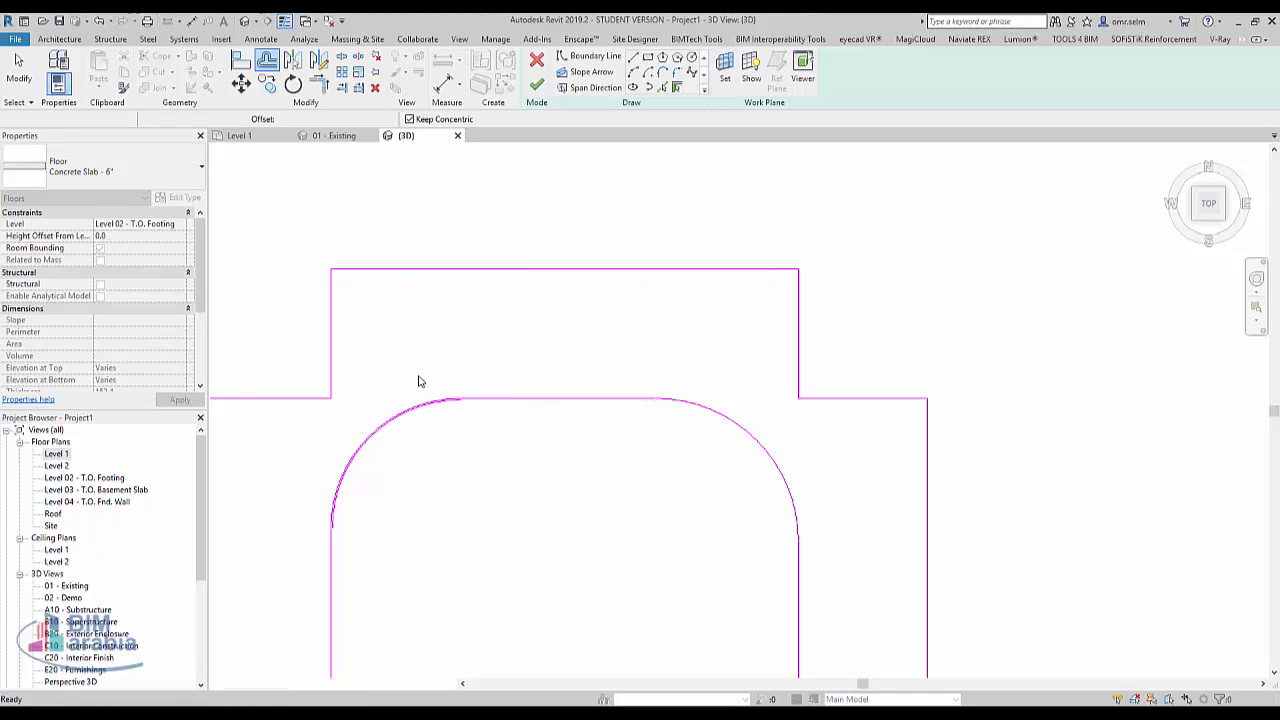
Offset the rounded inner corner arc 1000 outward as a numerical offset, creating the outer arc
left_click(180, 120)
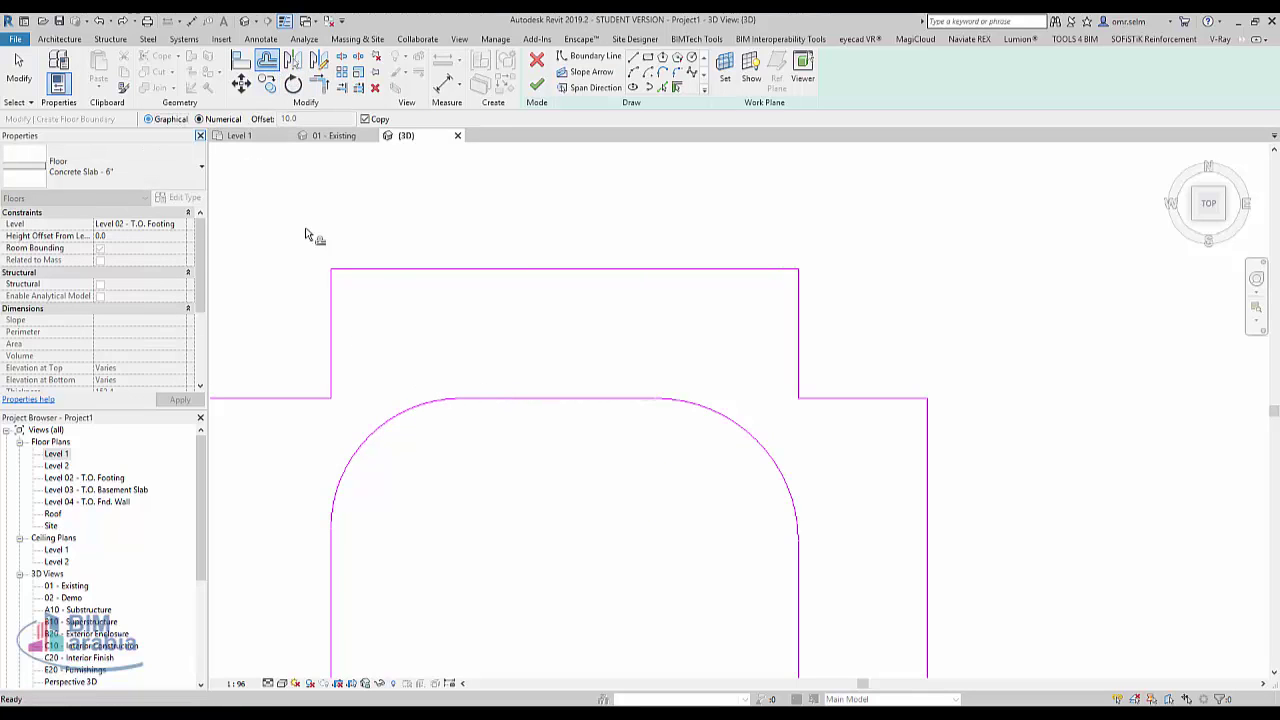
left_click(465, 398)
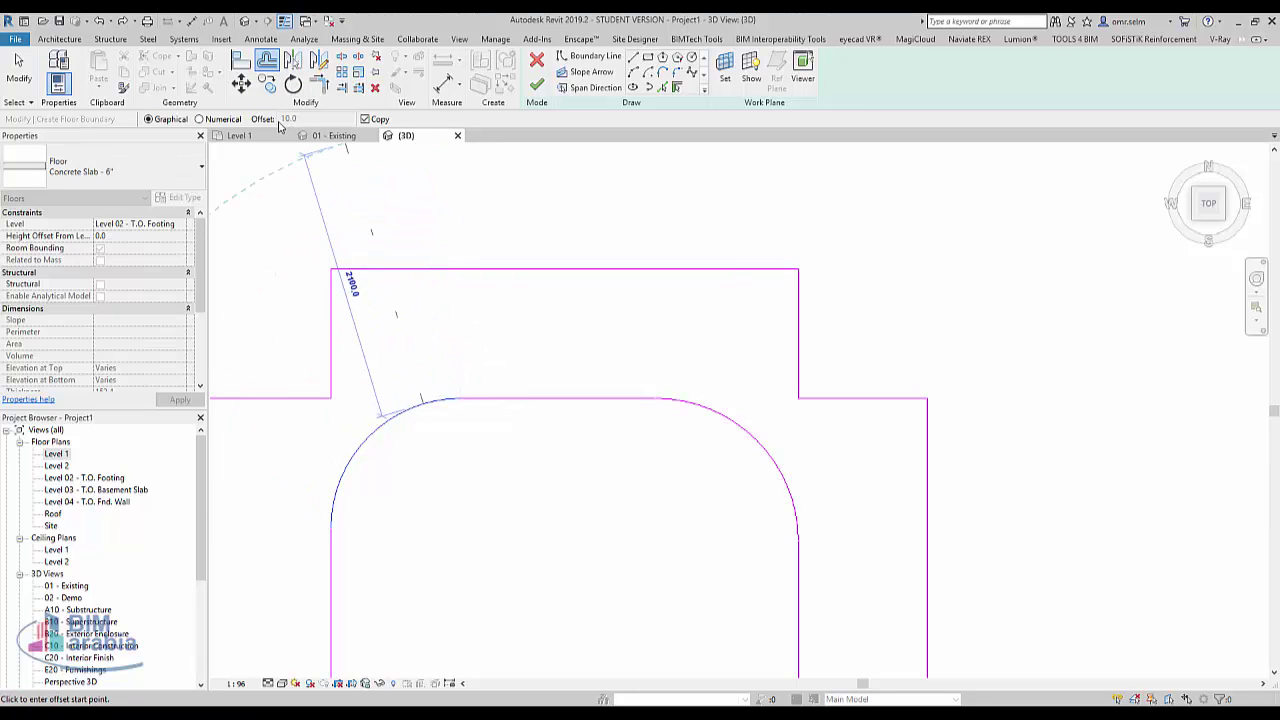
left_click(218, 120)
type("1000")
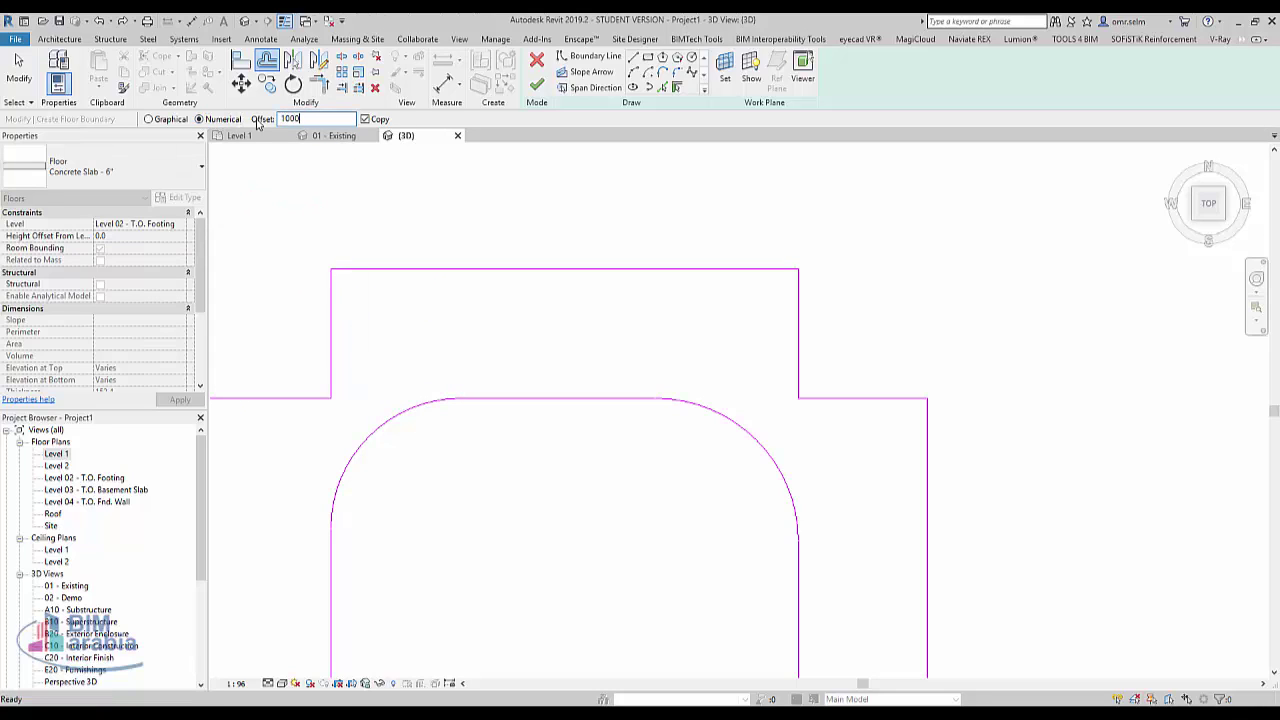
left_click(408, 410)
scroll(623, 342, "down", 1)
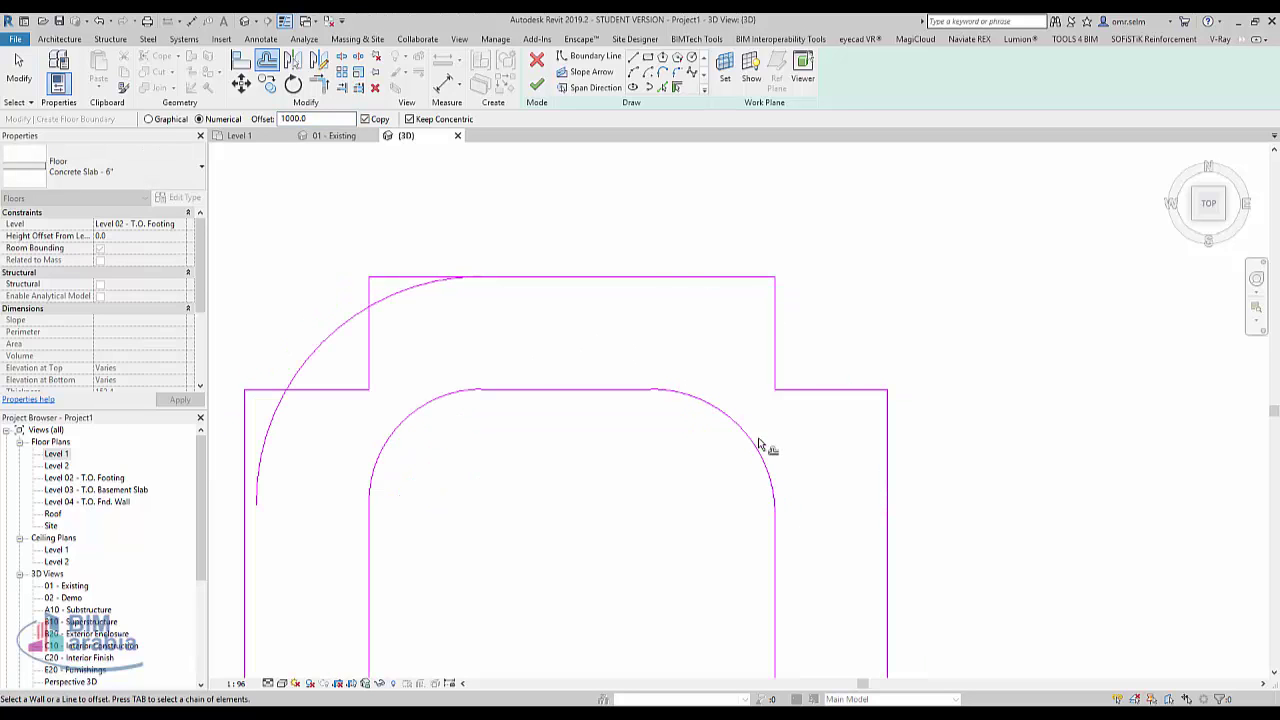
key("Escape")
Delete the two leftover lines at the upper-right corner of the floor sketch
left_click_drag(797, 420, 754, 380)
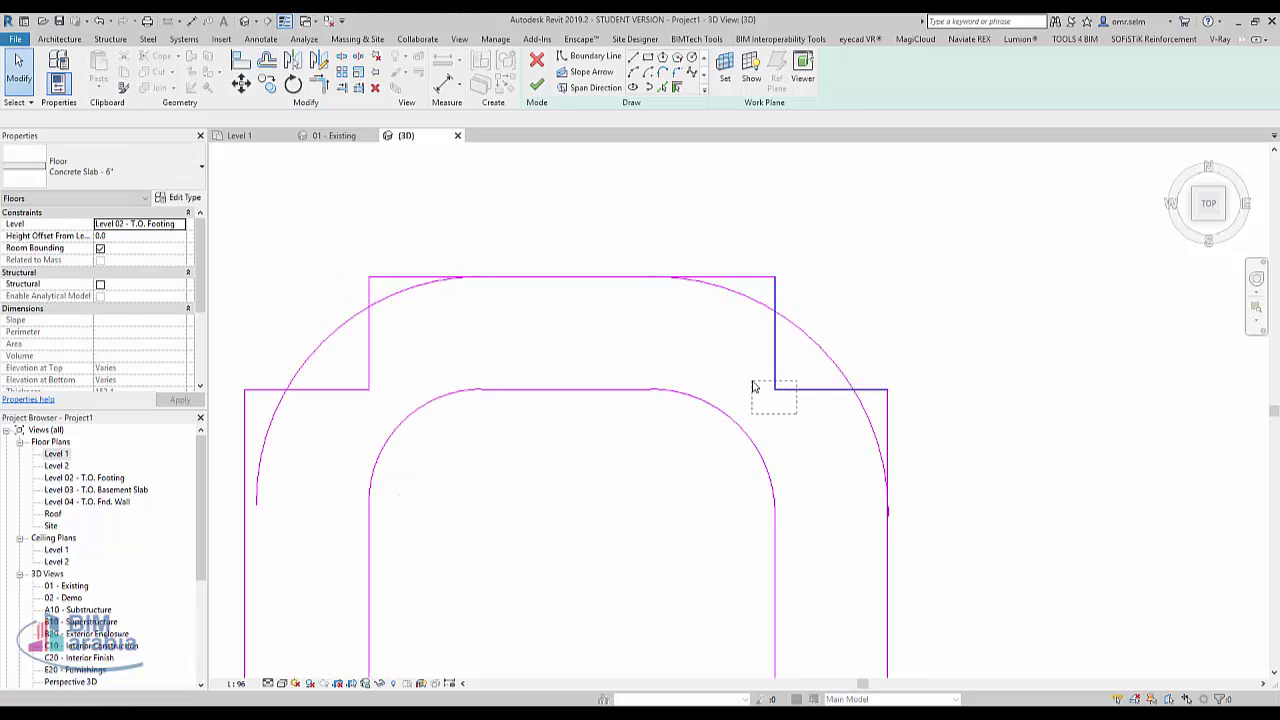
key("Delete")
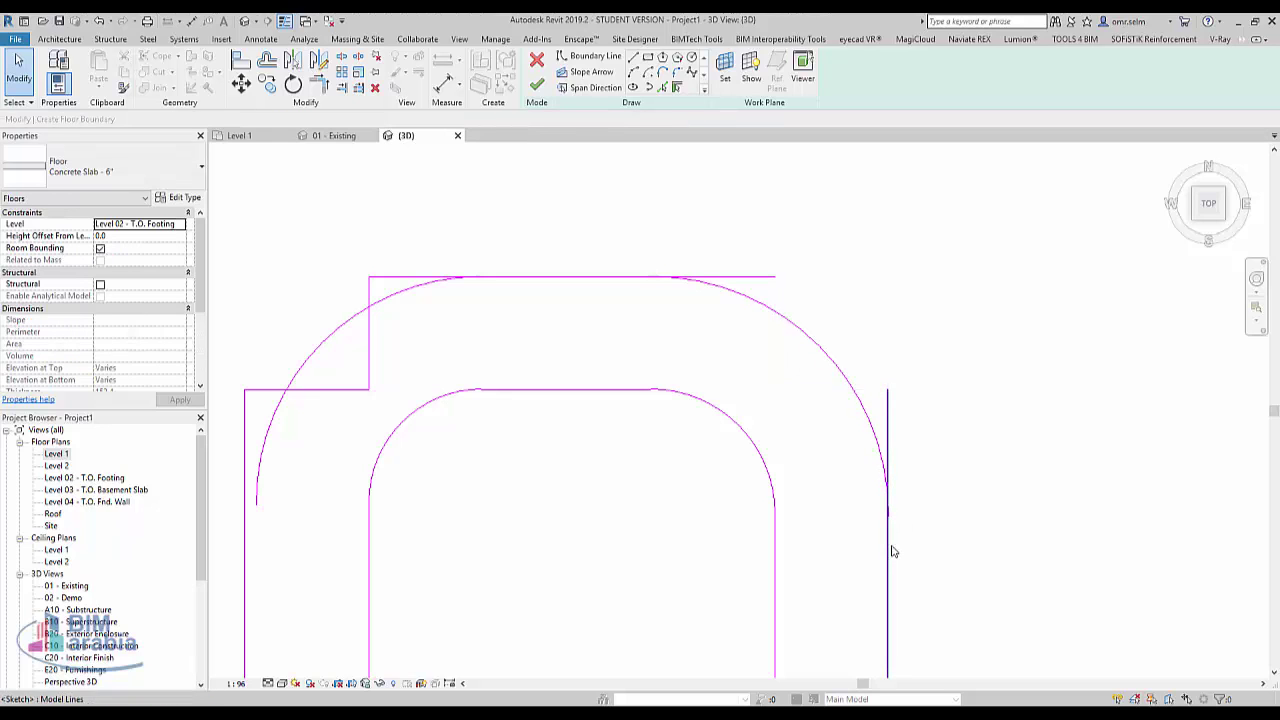
left_click(887, 560)
key("Escape")
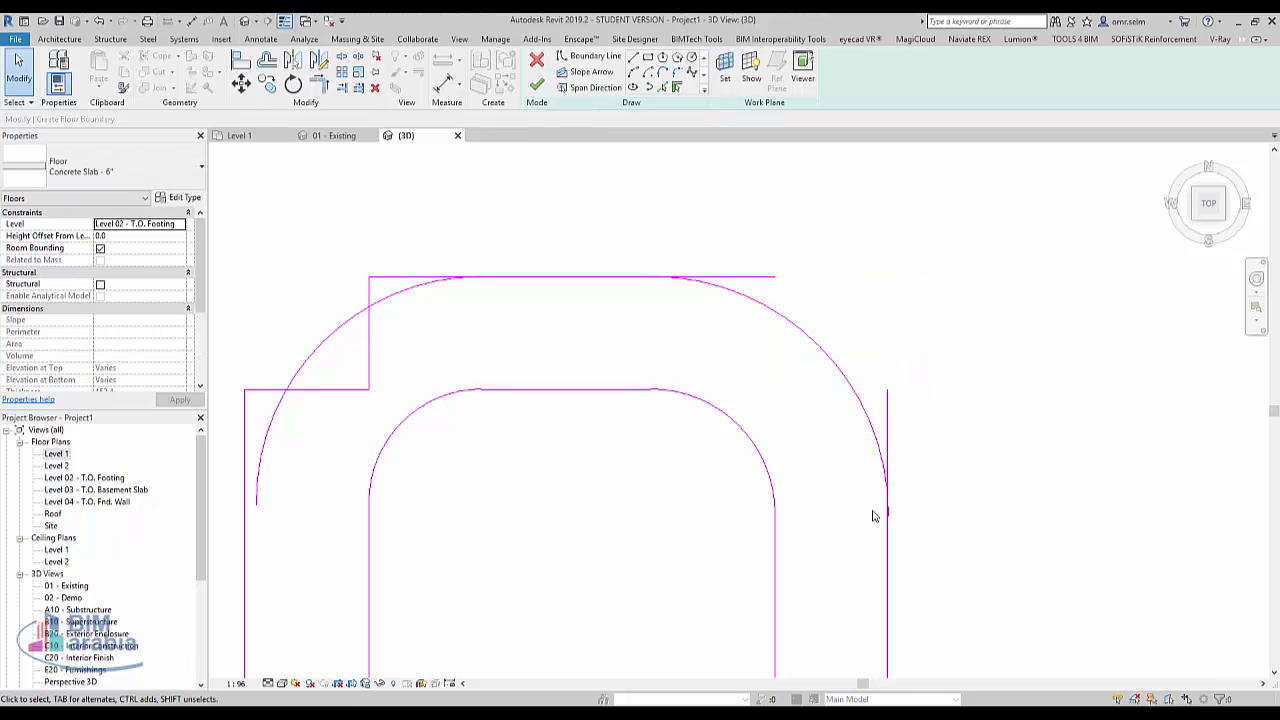
Trim the right vertical line and the top line to corners with the outer arcs
key("t")
key("r")
left_click(888, 530)
left_click(886, 478)
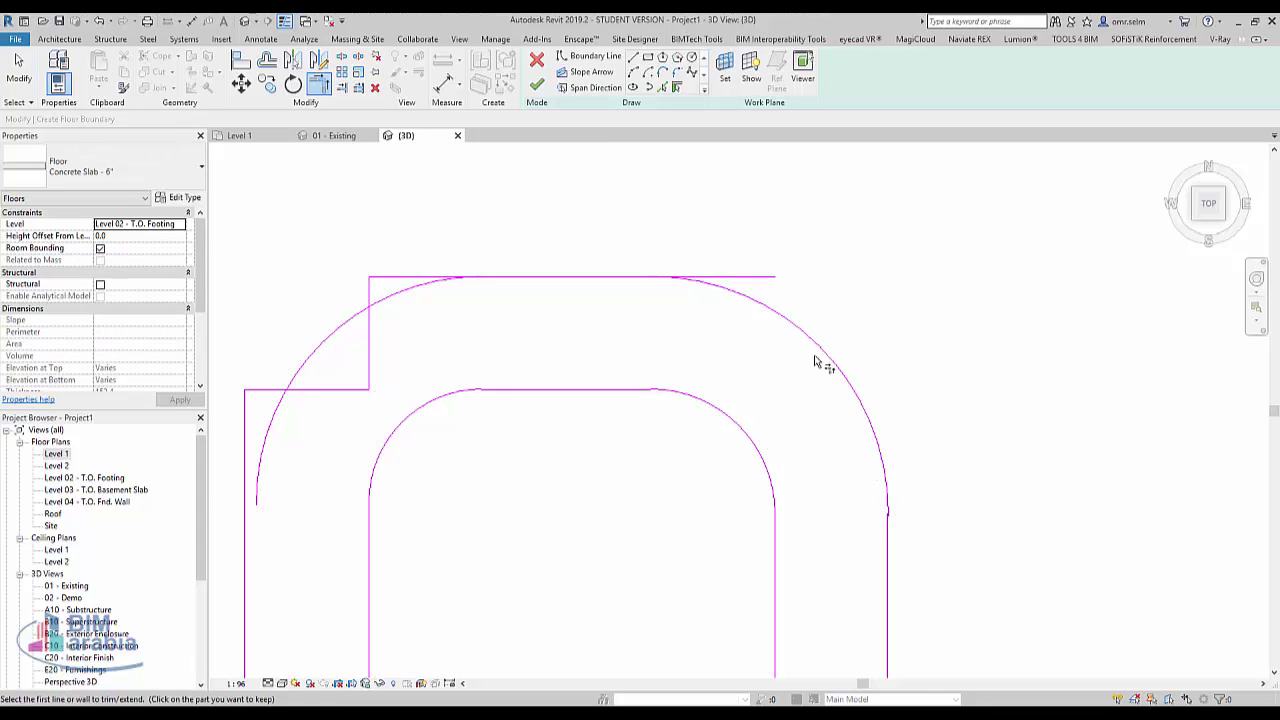
left_click(643, 277)
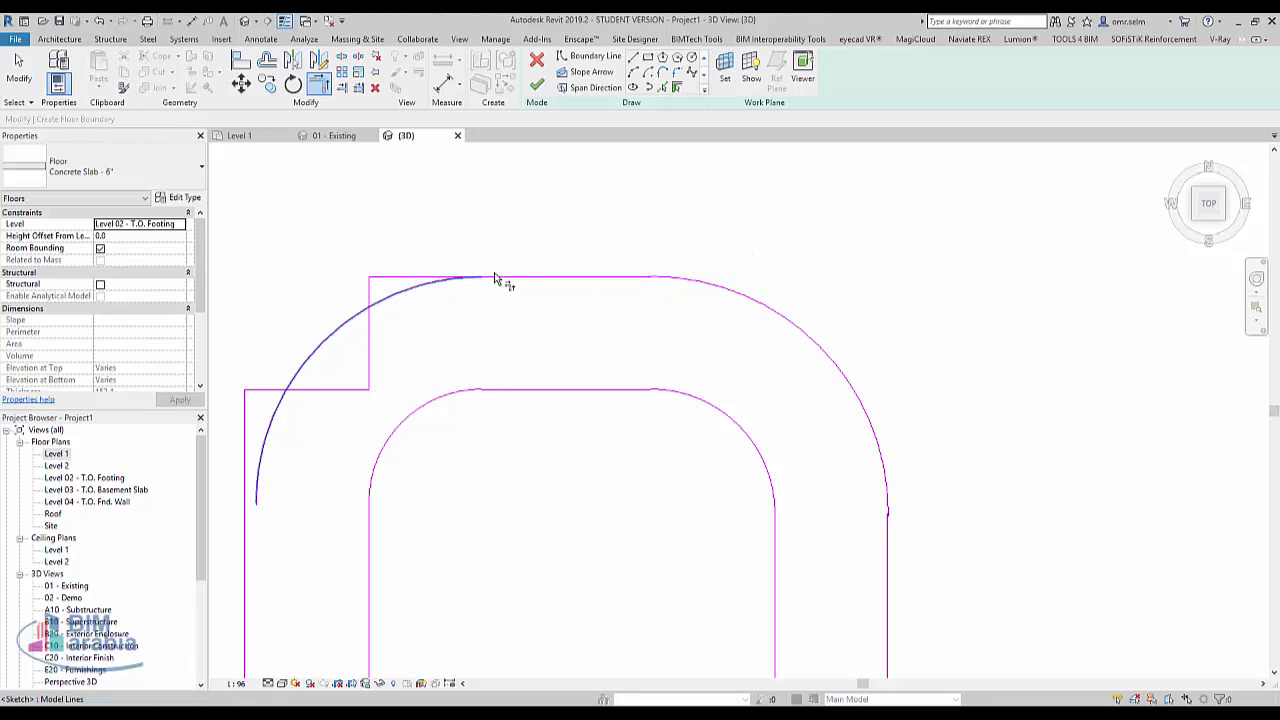
left_click(264, 470)
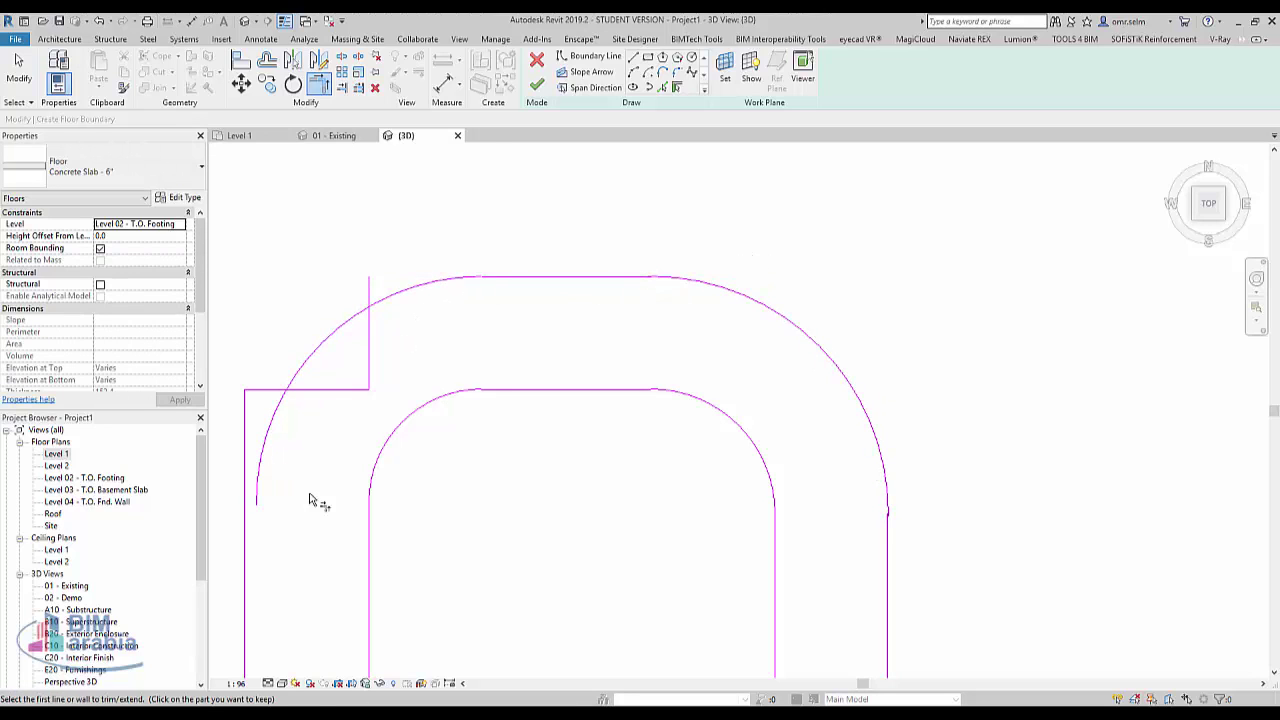
middle_click_drag(314, 500, 516, 390)
key("Escape")
key("Escape")
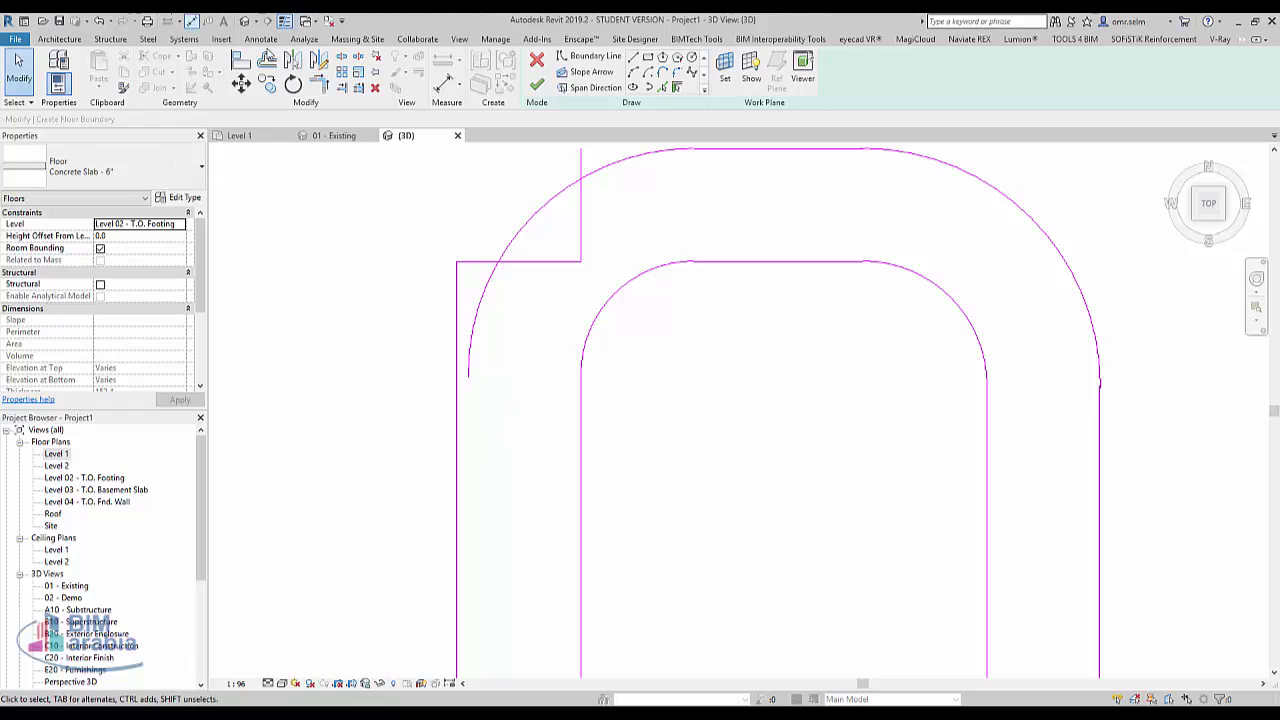
Delete the two stray lines at the top-left corner of the outline
left_click(266, 60)
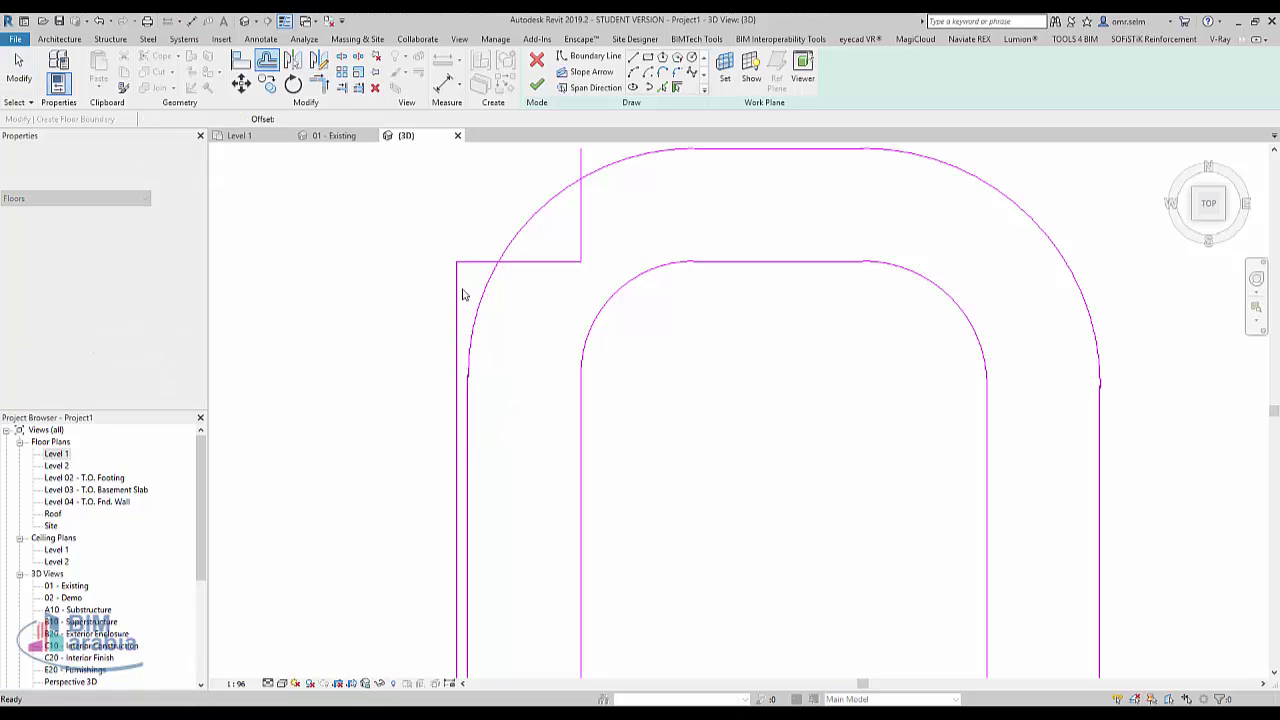
key("Escape")
left_click_drag(462, 295, 409, 255)
key("Delete")
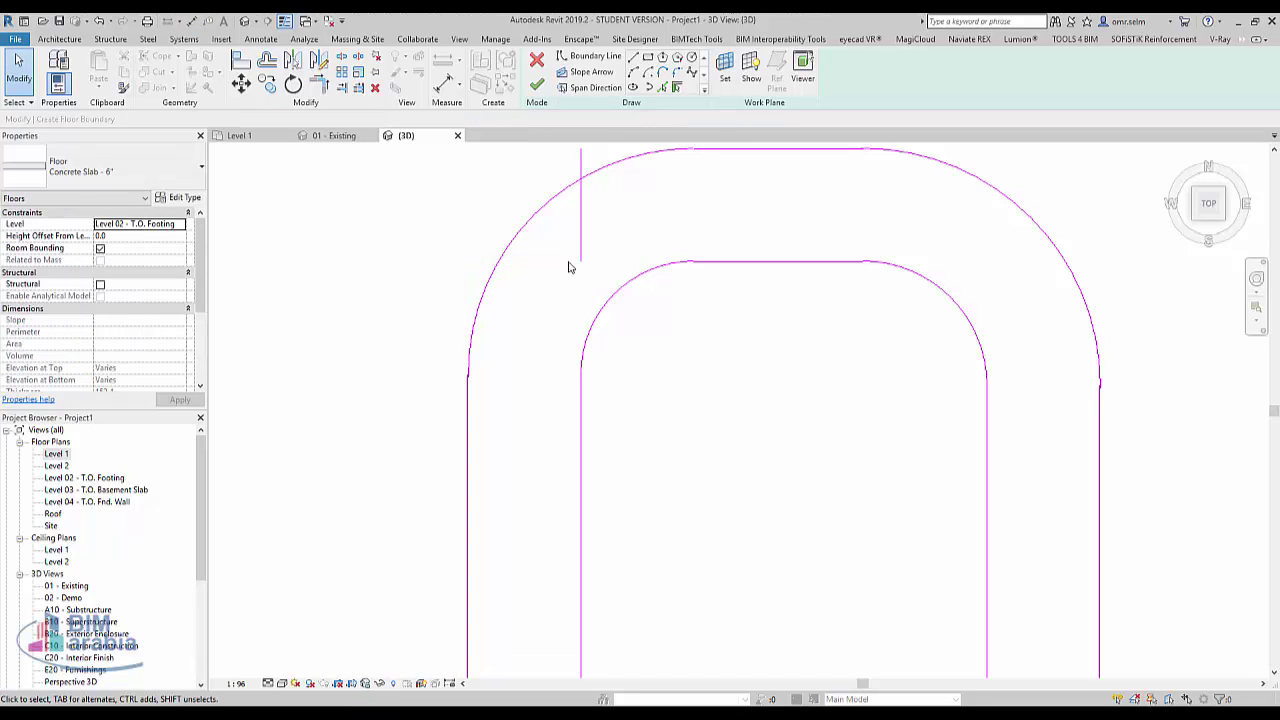
scroll(580, 230, "down", 3)
scroll(600, 380, "up", 2)
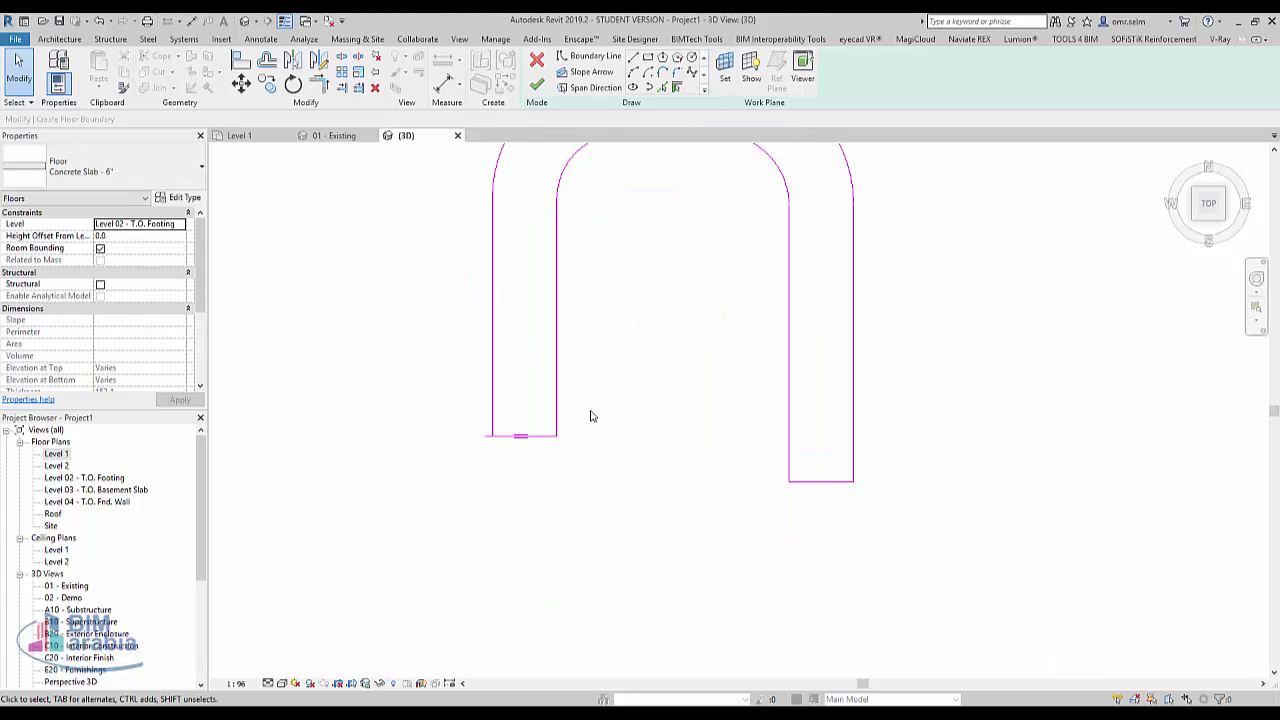
scroll(560, 420, "up", 2)
Trim the bottom-left corner clean and finish the sketch as a concrete floor slab
key("t")
key("r")
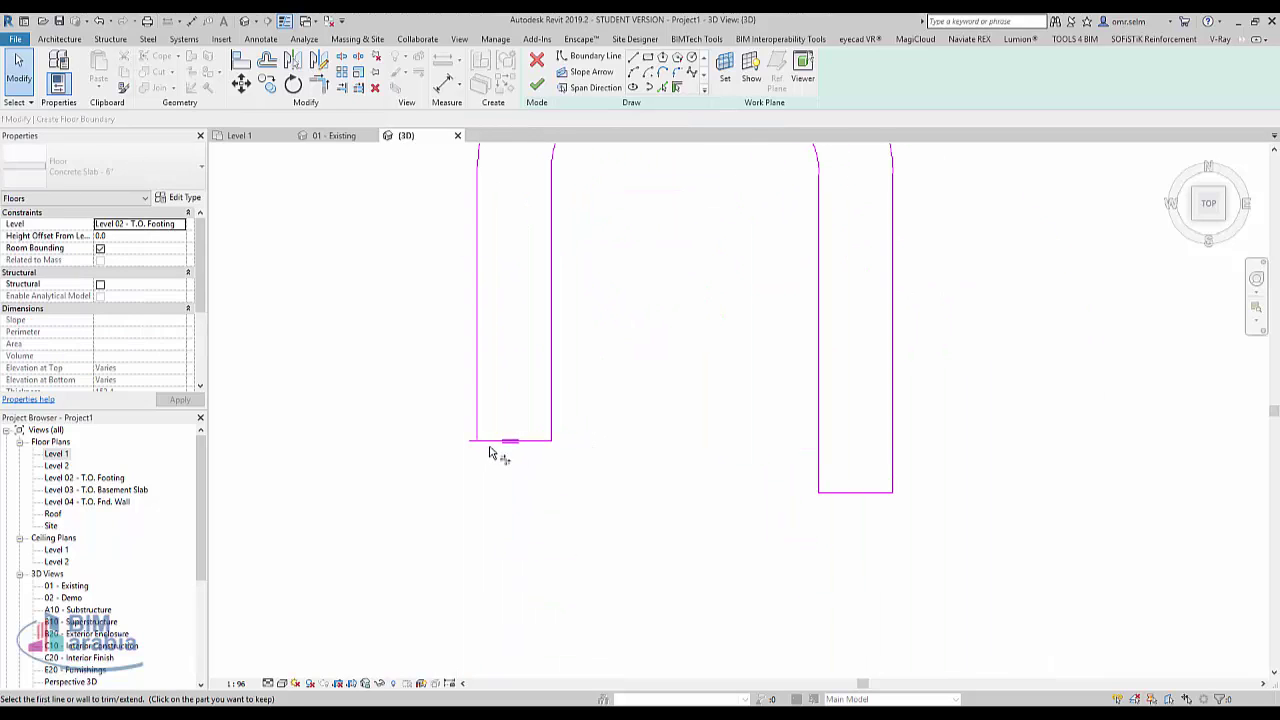
left_click(478, 428)
left_click(510, 440)
middle_click_drag(660, 372, 634, 600)
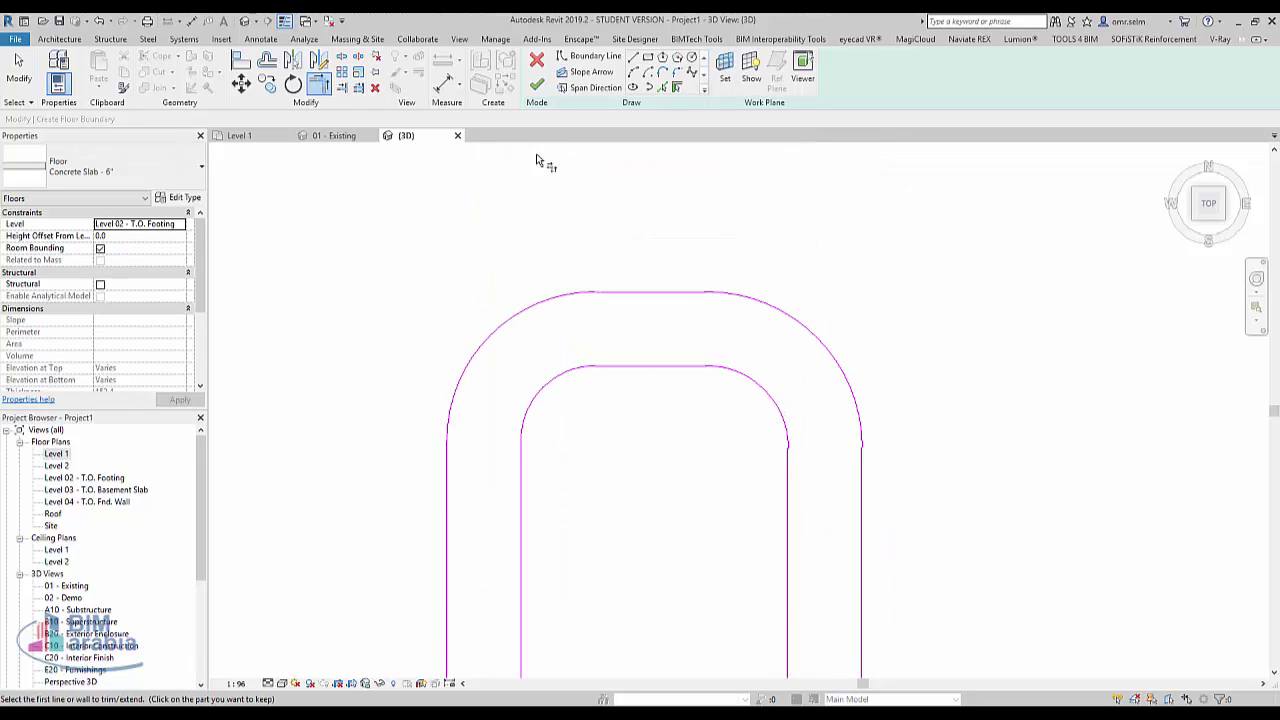
left_click(538, 88)
Raise the right leg's bottom edge to elevation 1000 and its top edge to 800
scroll(595, 308, "down", 3)
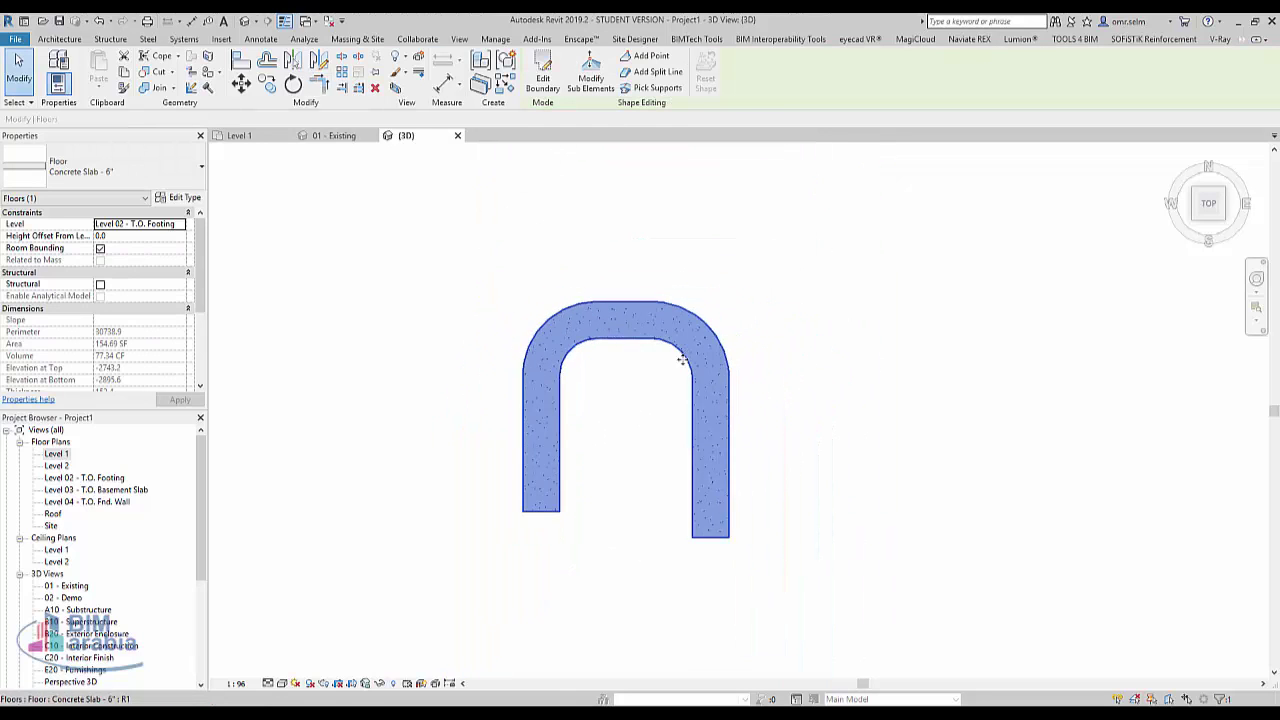
left_click(590, 80)
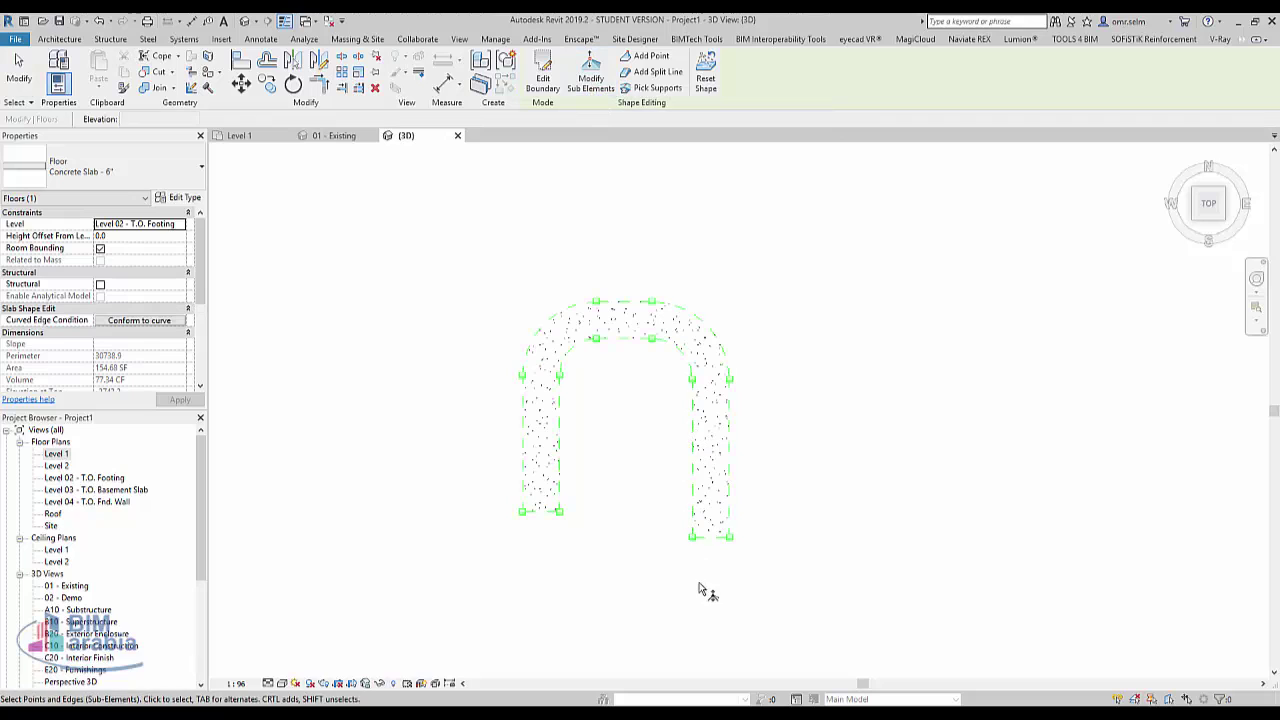
left_click_drag(651, 572, 837, 466)
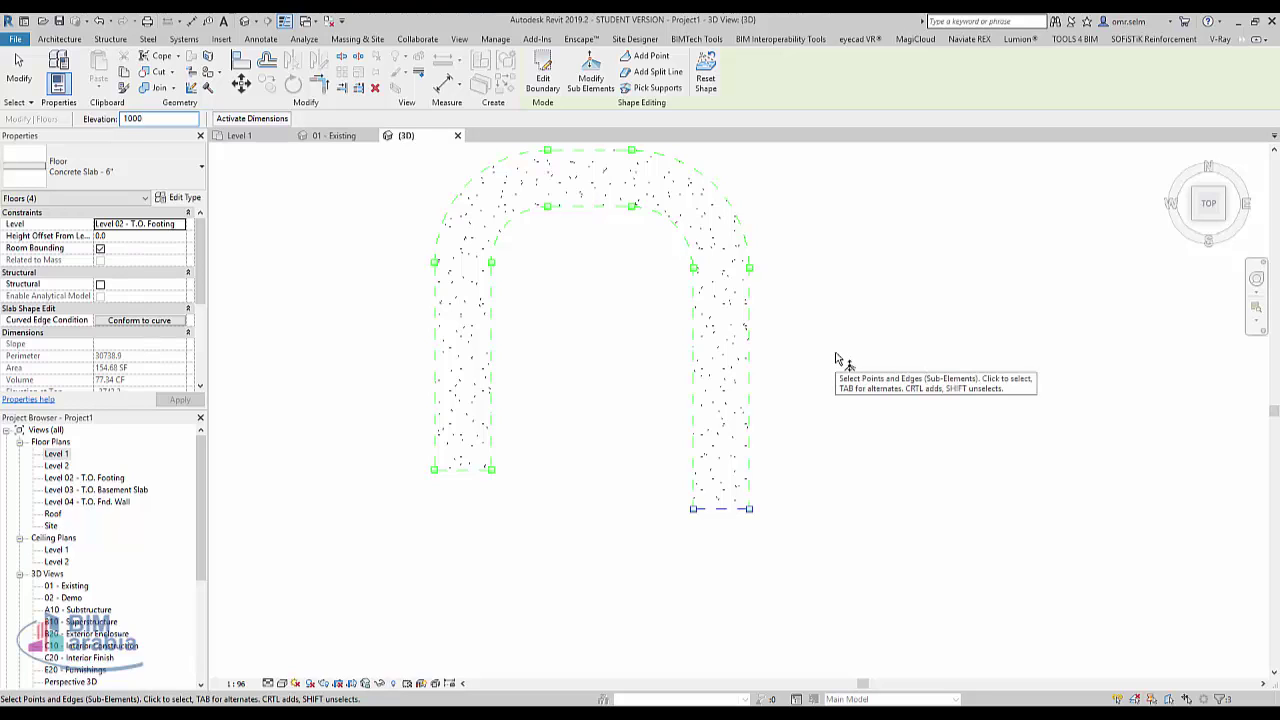
key("Return")
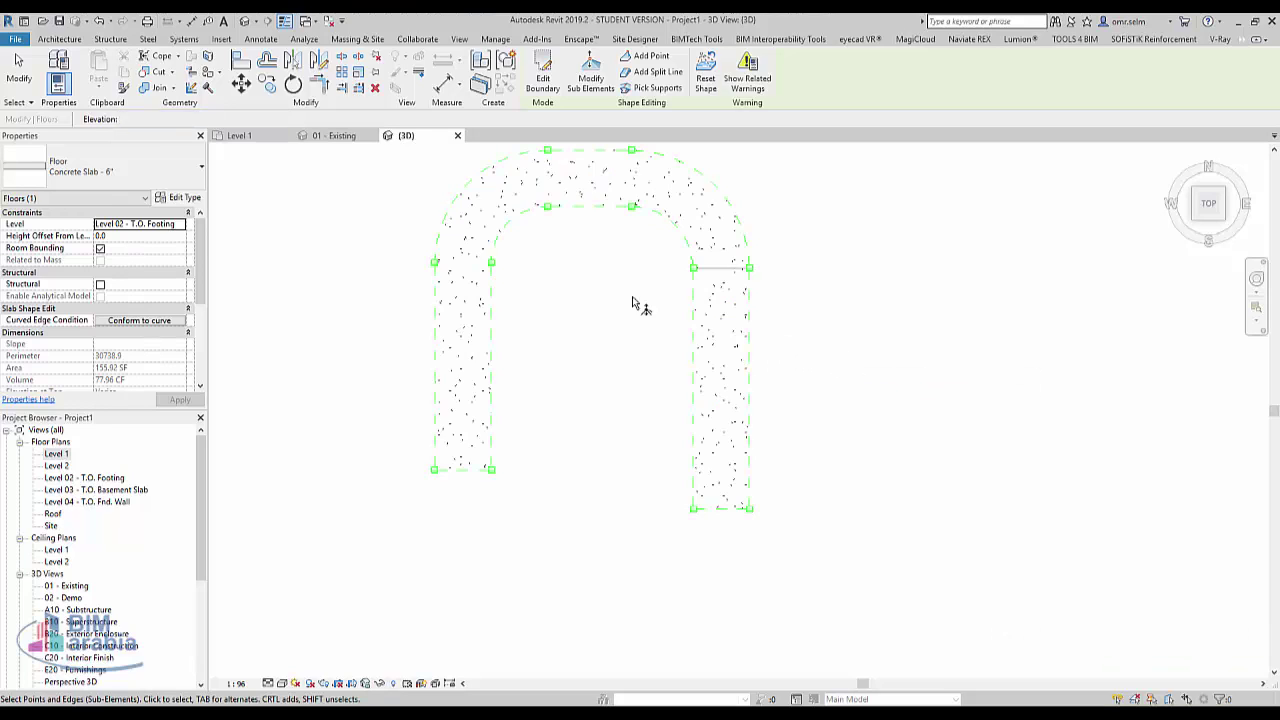
left_click_drag(620, 295, 787, 252)
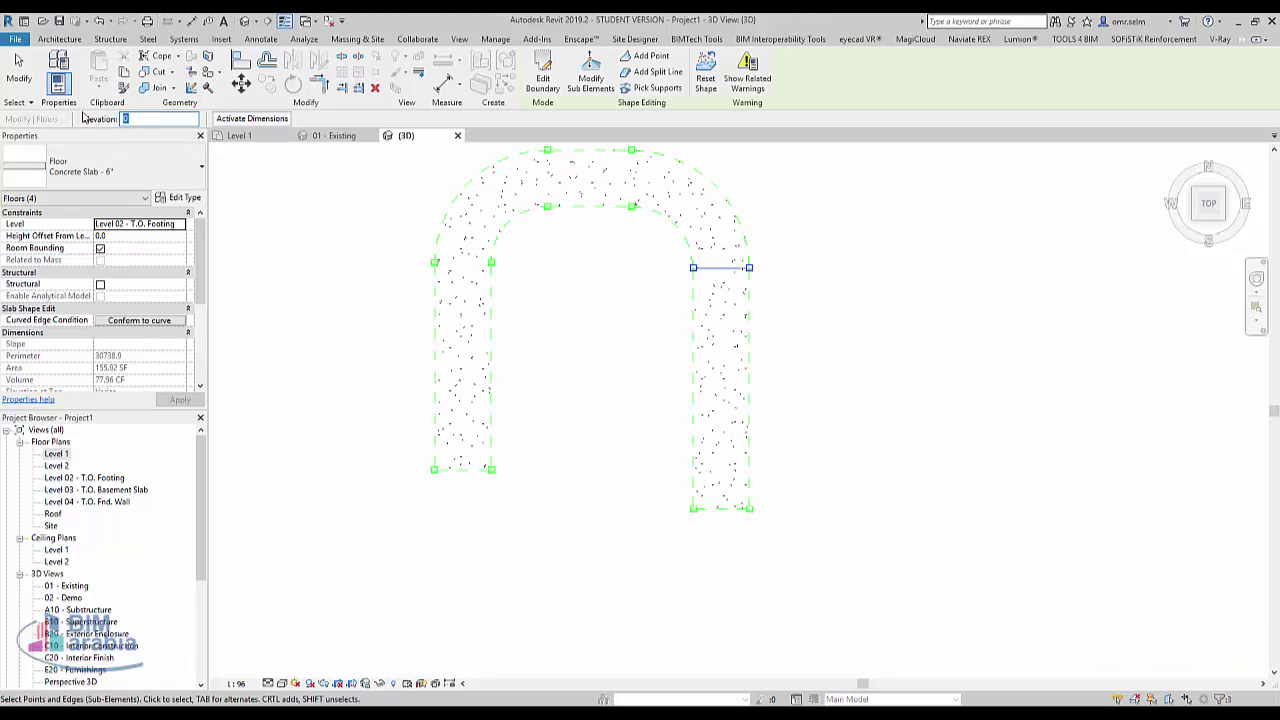
type("800")
key("Return")
Set the arch's vertical edge to elevation 600 and the lower-left edge to 400
middle_click_drag(569, 330, 693, 553)
left_click_drag(700, 484, 792, 316)
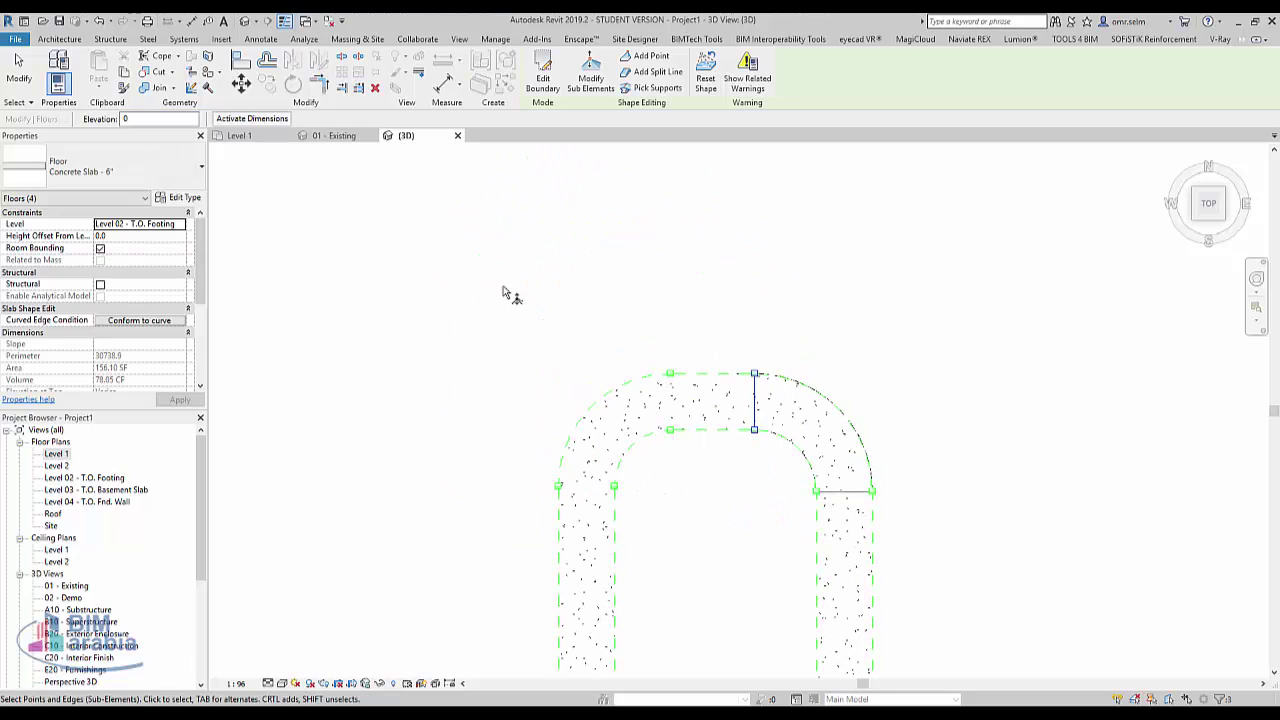
left_click(136, 119)
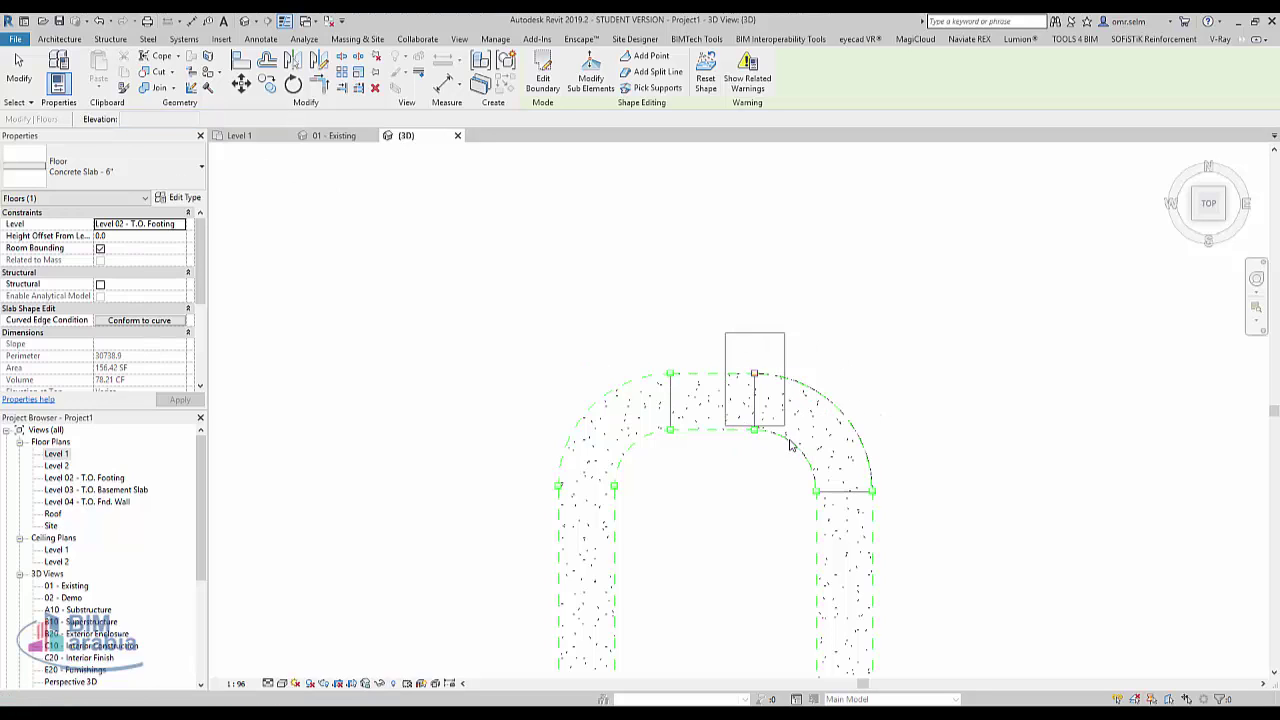
left_click_drag(724, 328, 786, 428)
left_click_drag(646, 329, 721, 478)
type("600")
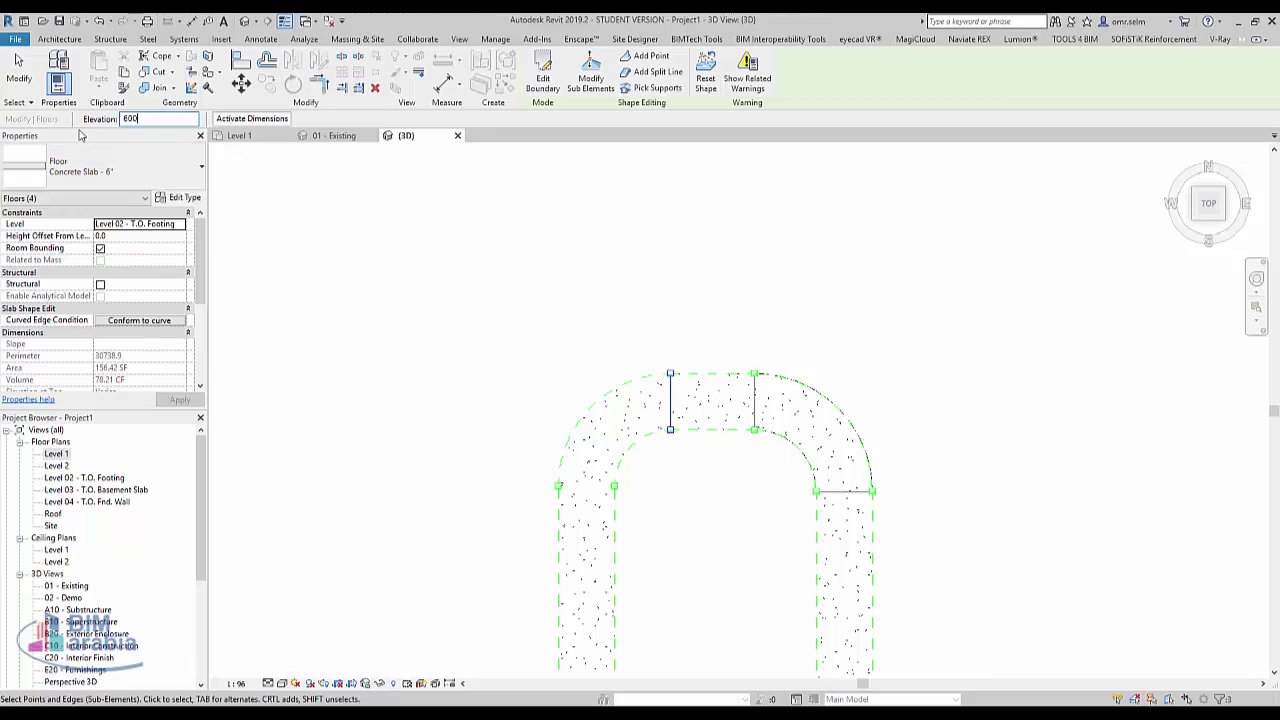
key("Return")
left_click_drag(452, 477, 728, 552)
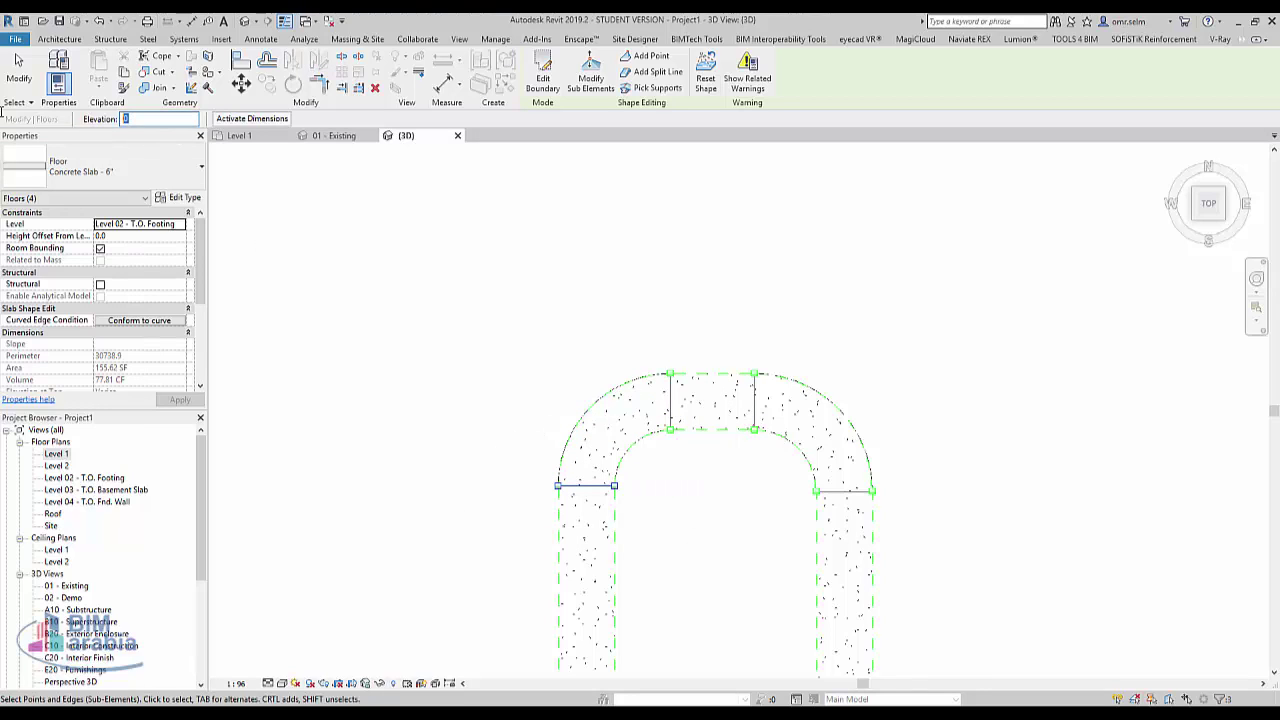
type("40")
key("Return")
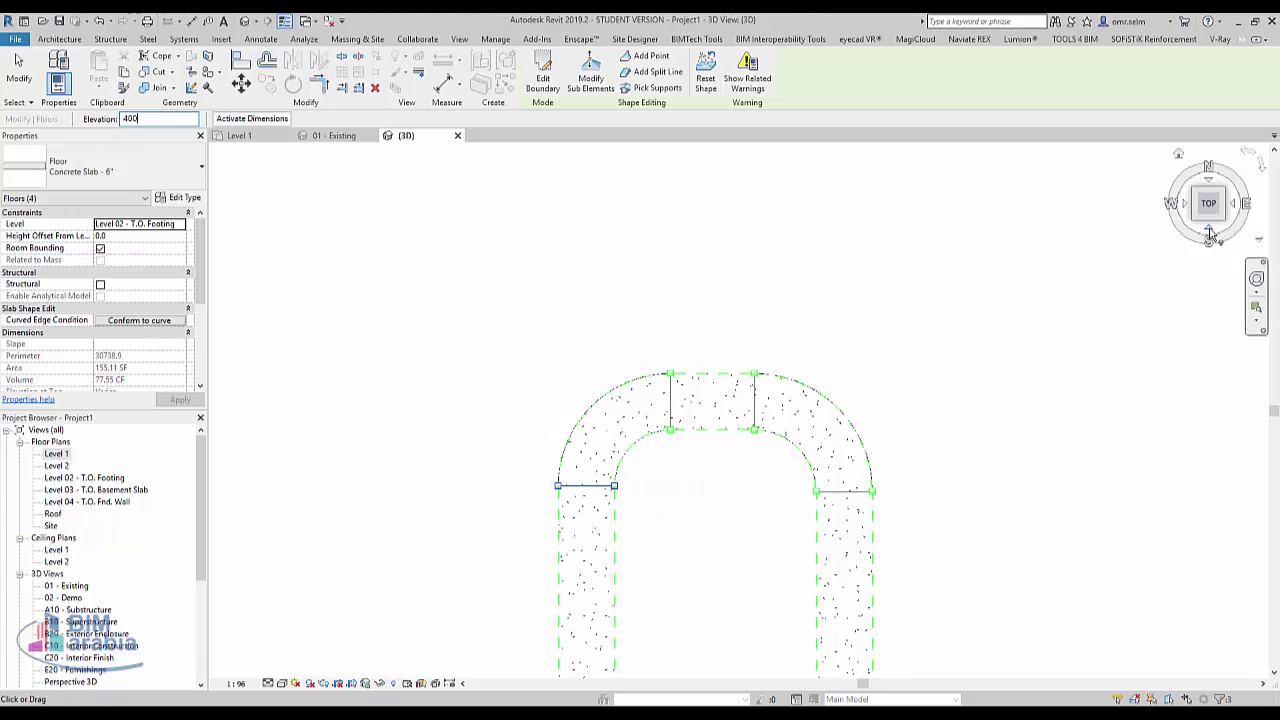
Exit shape editing and orbit the 3D view to see the sloped slab
left_click(1206, 235)
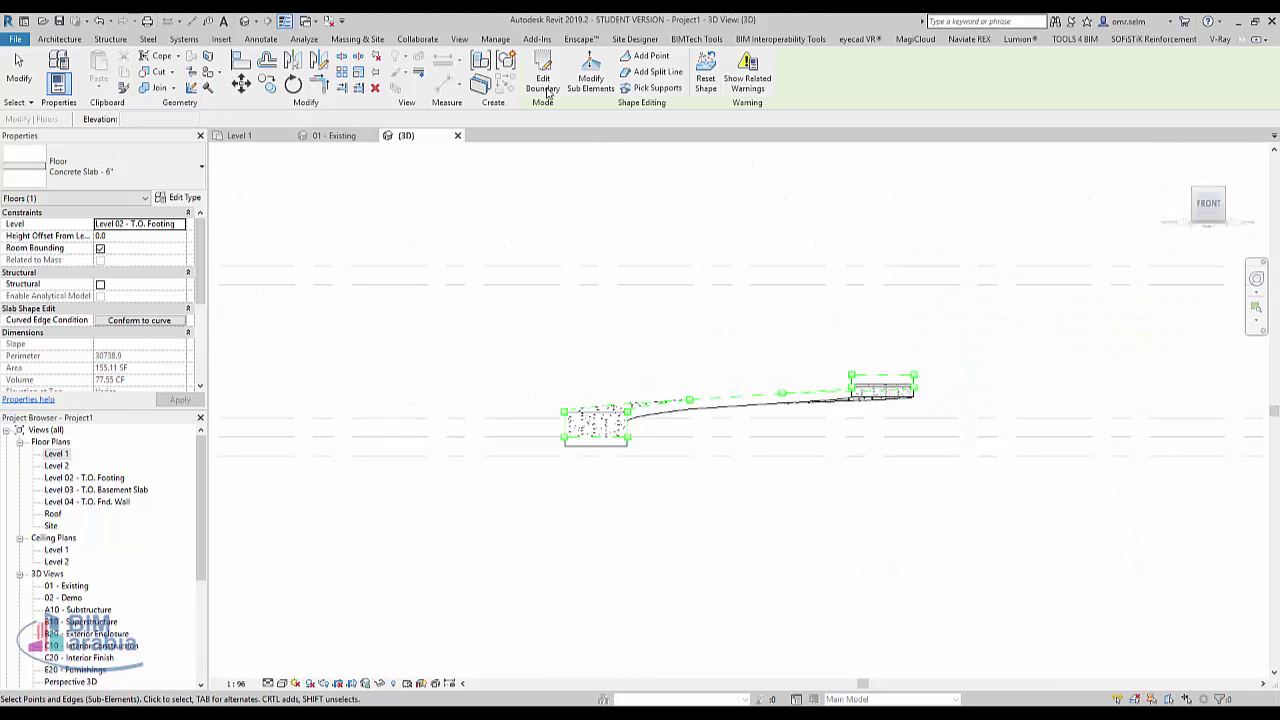
key("Escape")
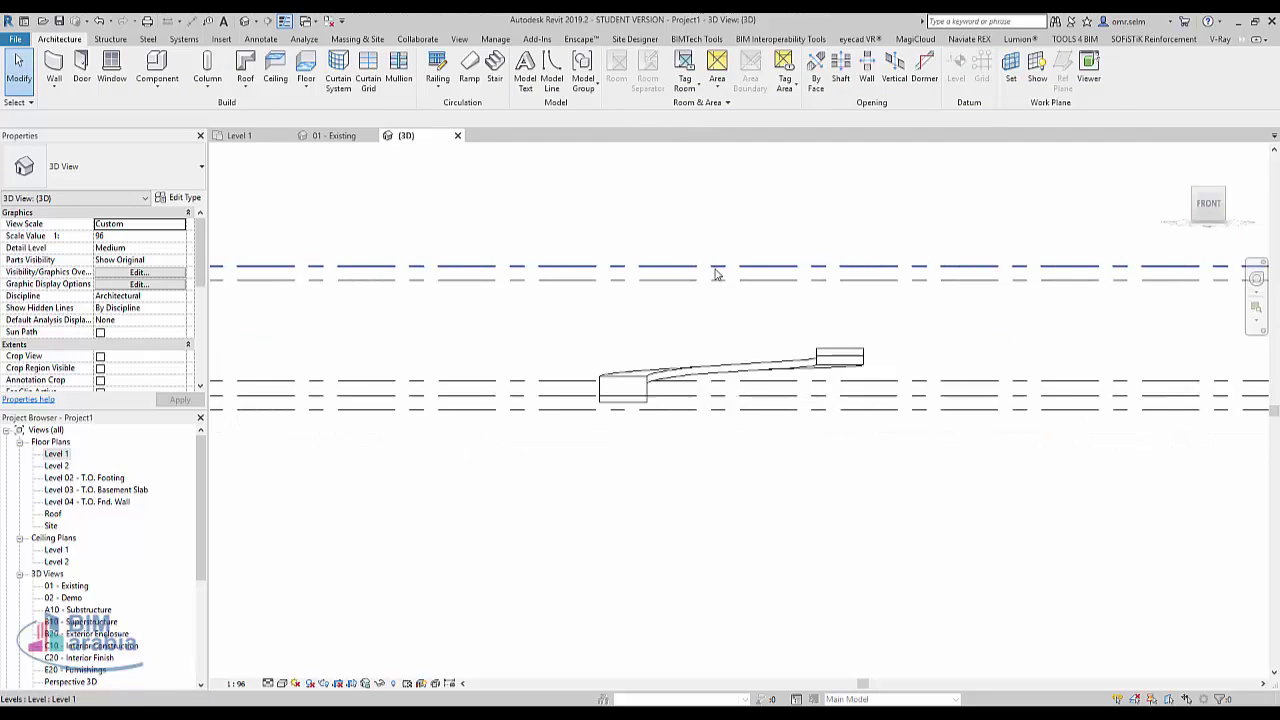
mouse_move(714, 274)
middle_mouse_down("shift")
mouse_move(634, 314)
mouse_move(798, 449)
mouse_move(940, 457)
mouse_move(737, 531)
mouse_move(663, 531)
middle_mouse_up("shift")
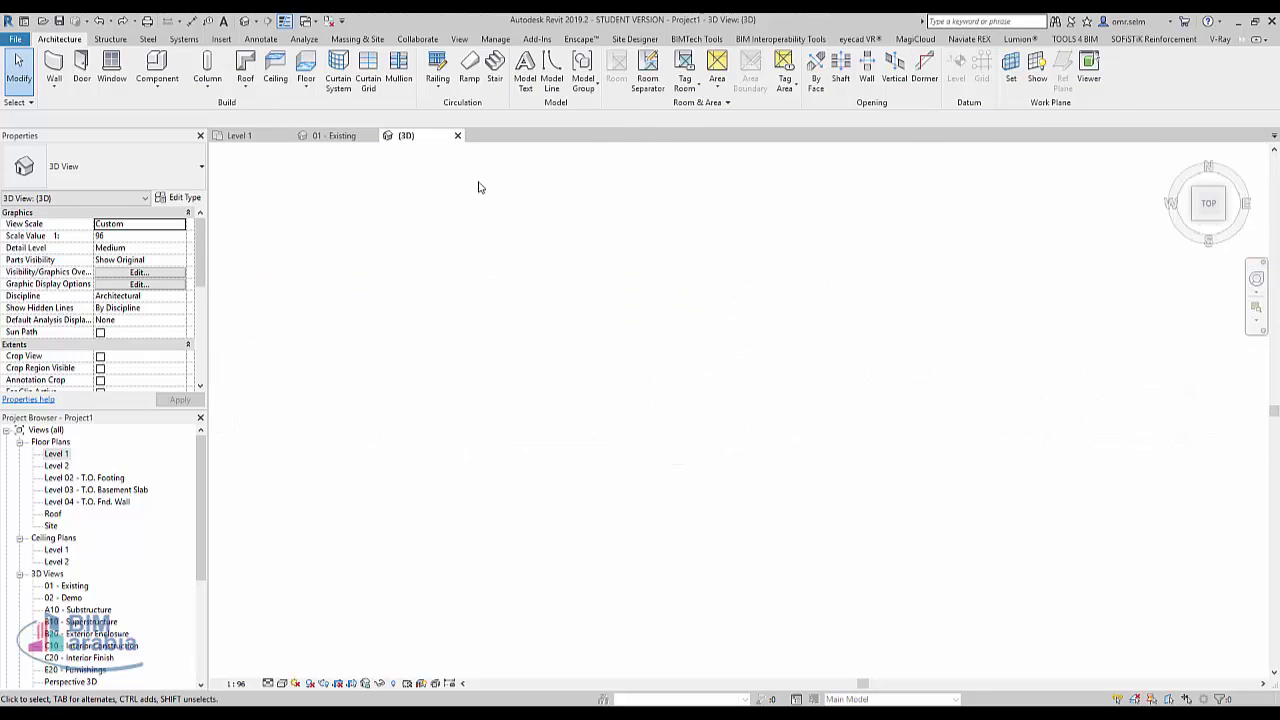
Draw a straight ramp run with two points in a new ramp sketch
left_click(469, 63)
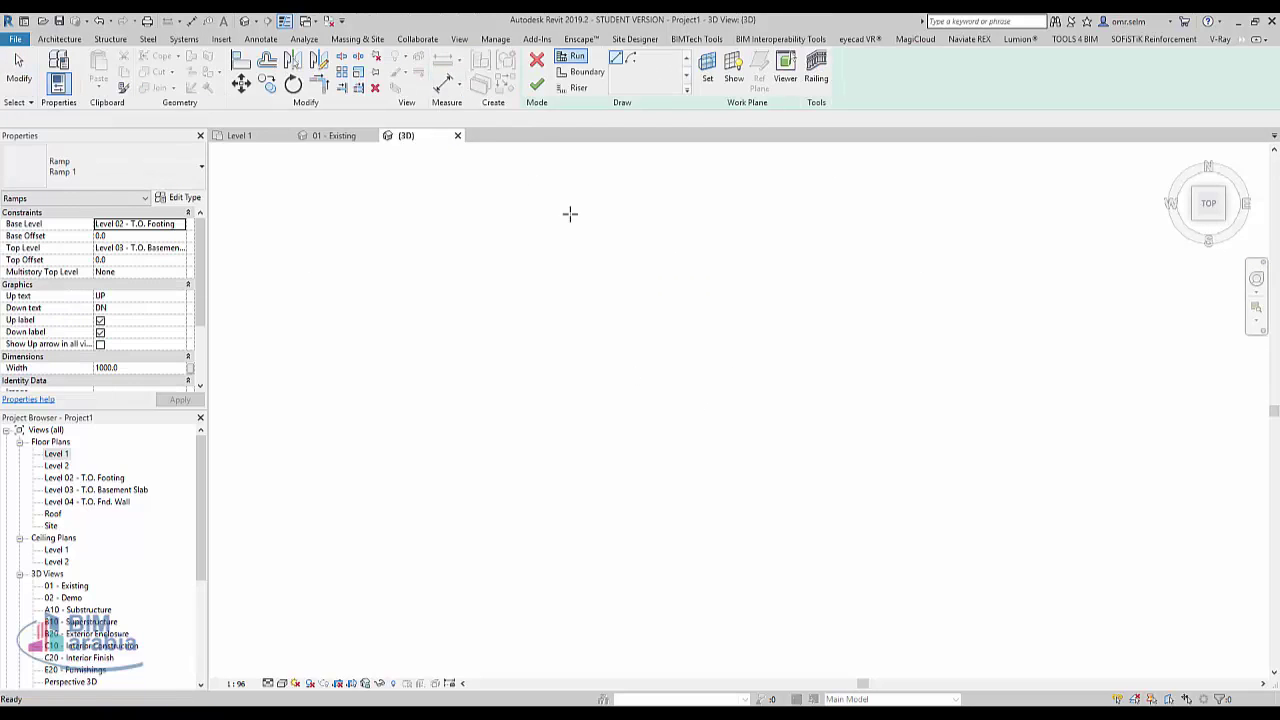
left_click(710, 495)
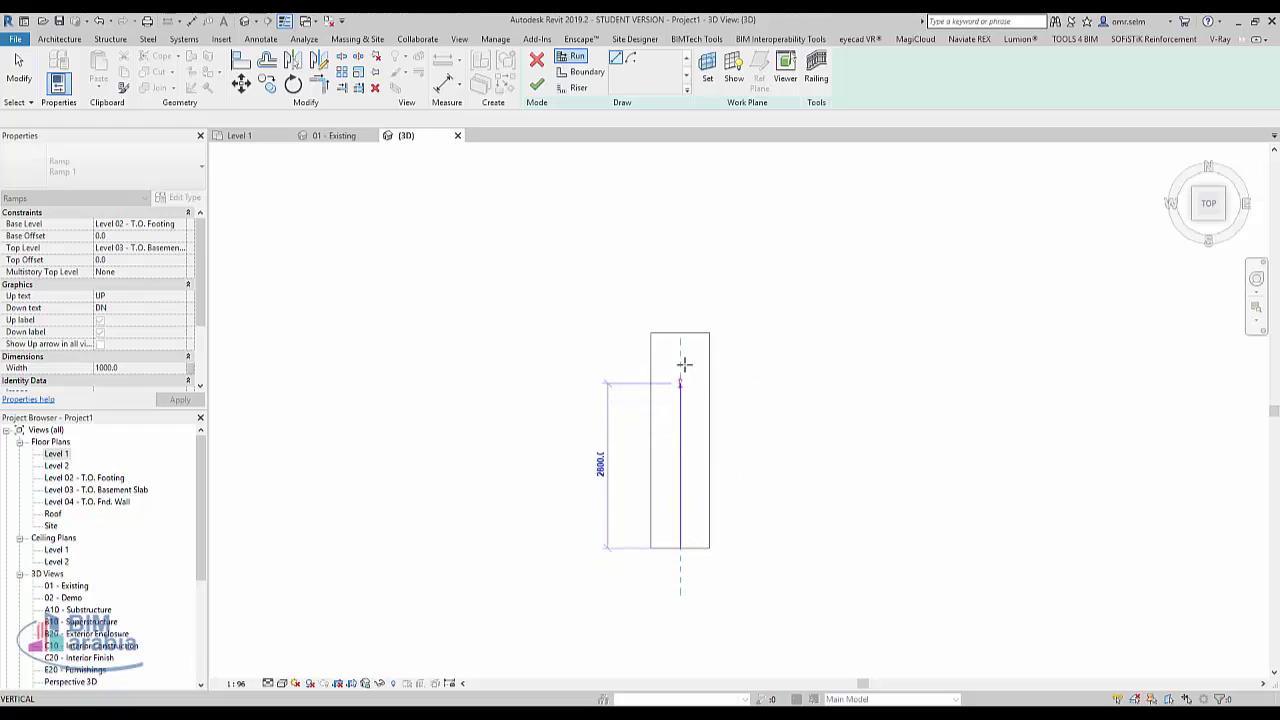
left_click(680, 333)
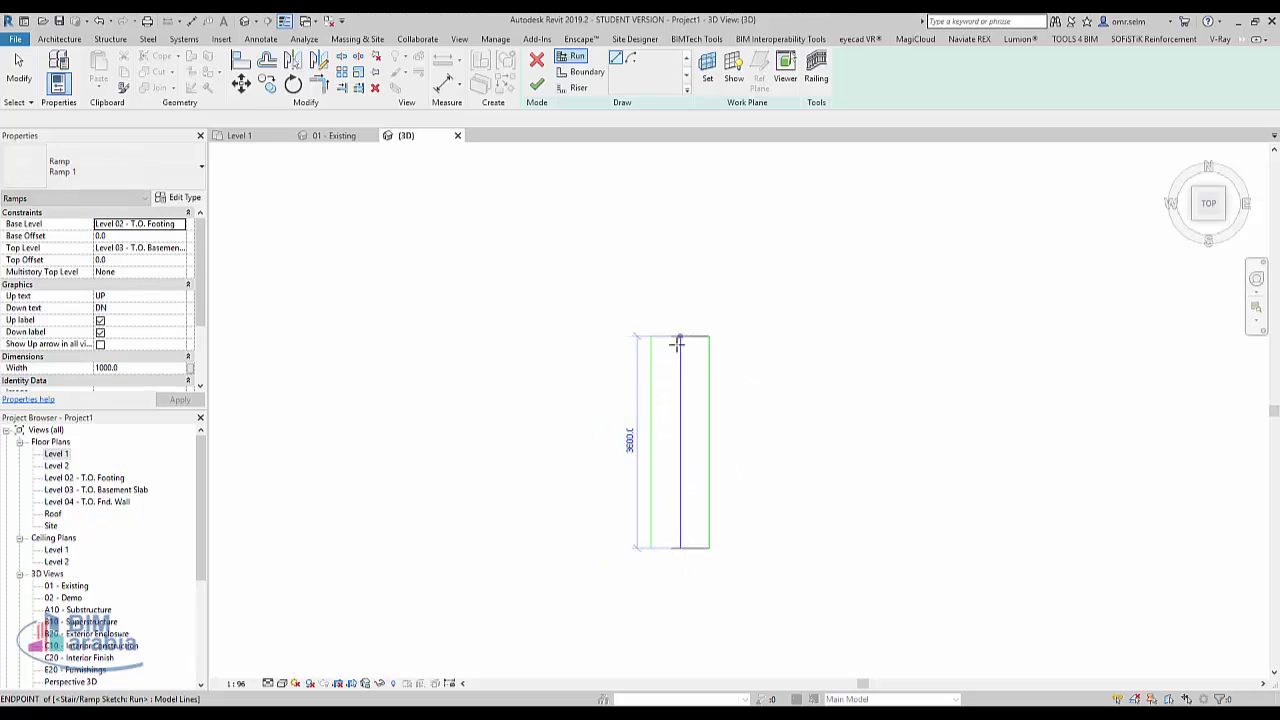
key("Escape")
Draw a boundary line left of the run, then delete it as extra
left_click(588, 76)
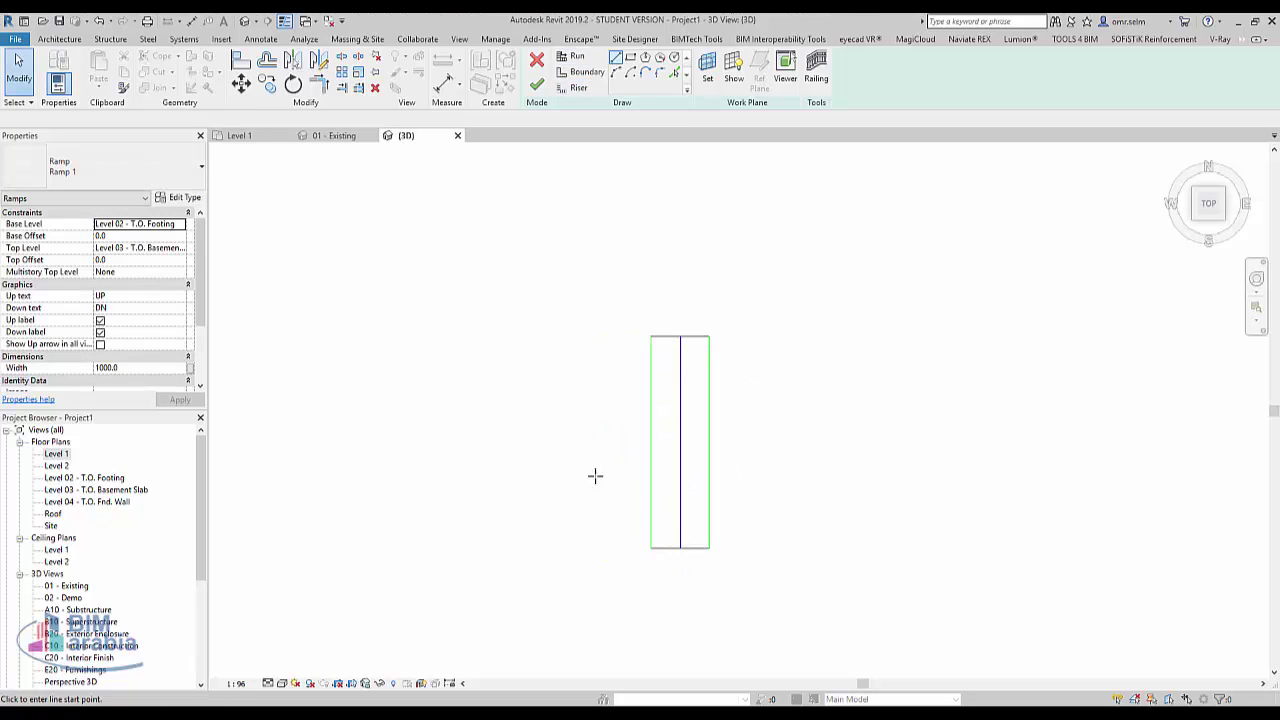
left_click(580, 555)
left_click(581, 321)
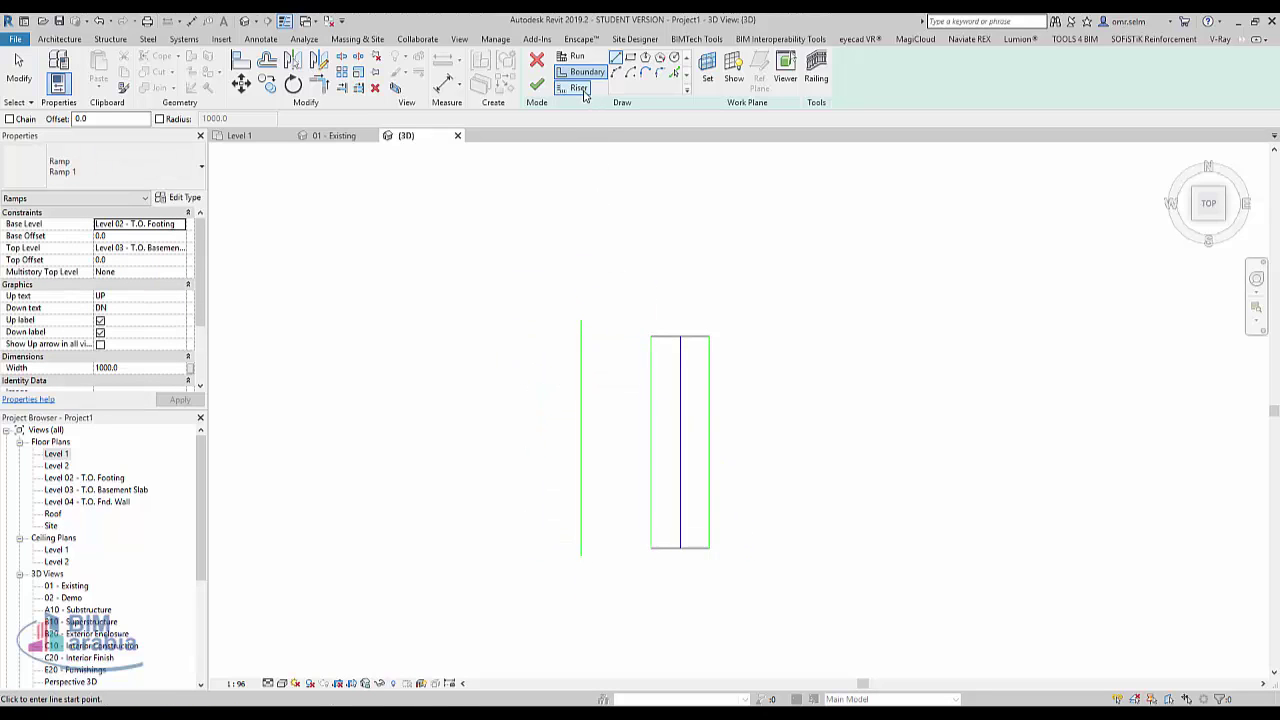
key("Escape")
key("Escape")
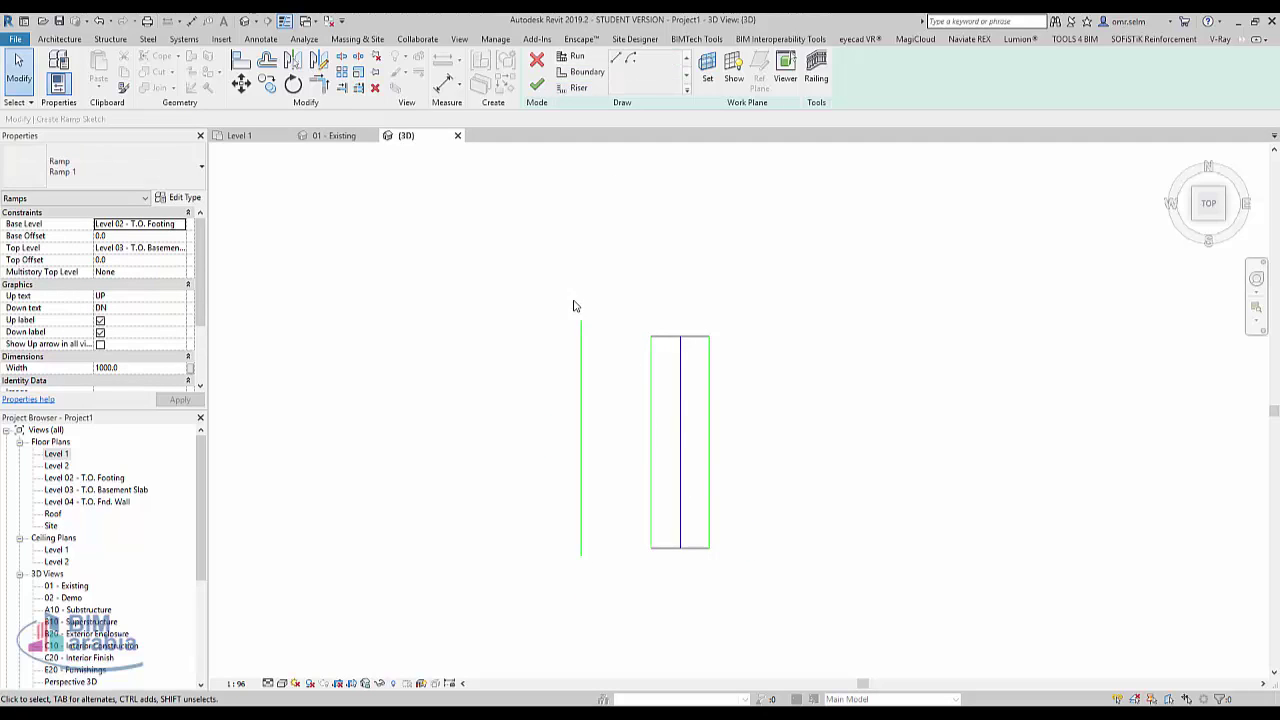
left_click(581, 310)
key("Delete")
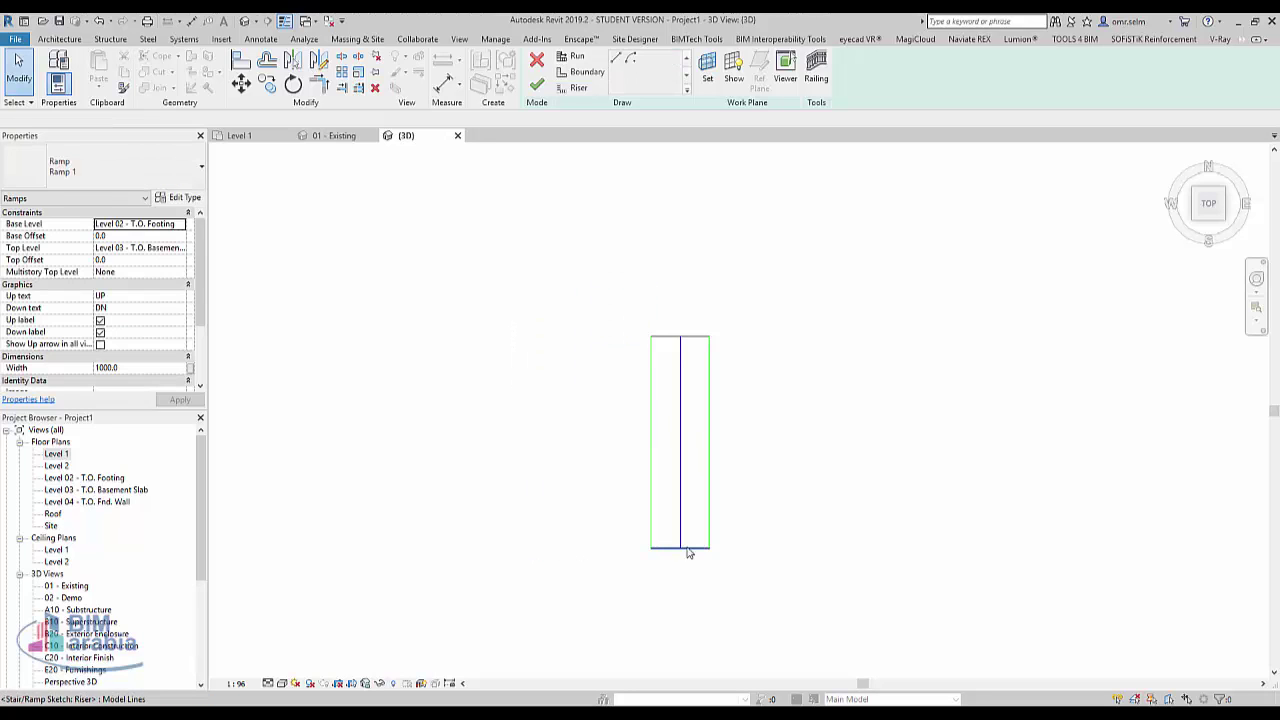
Select the bottom riser line and open the Level 1 floor plan
left_click(690, 548)
scroll(690, 575, "up", 4)
scroll(689, 556, "up", 2)
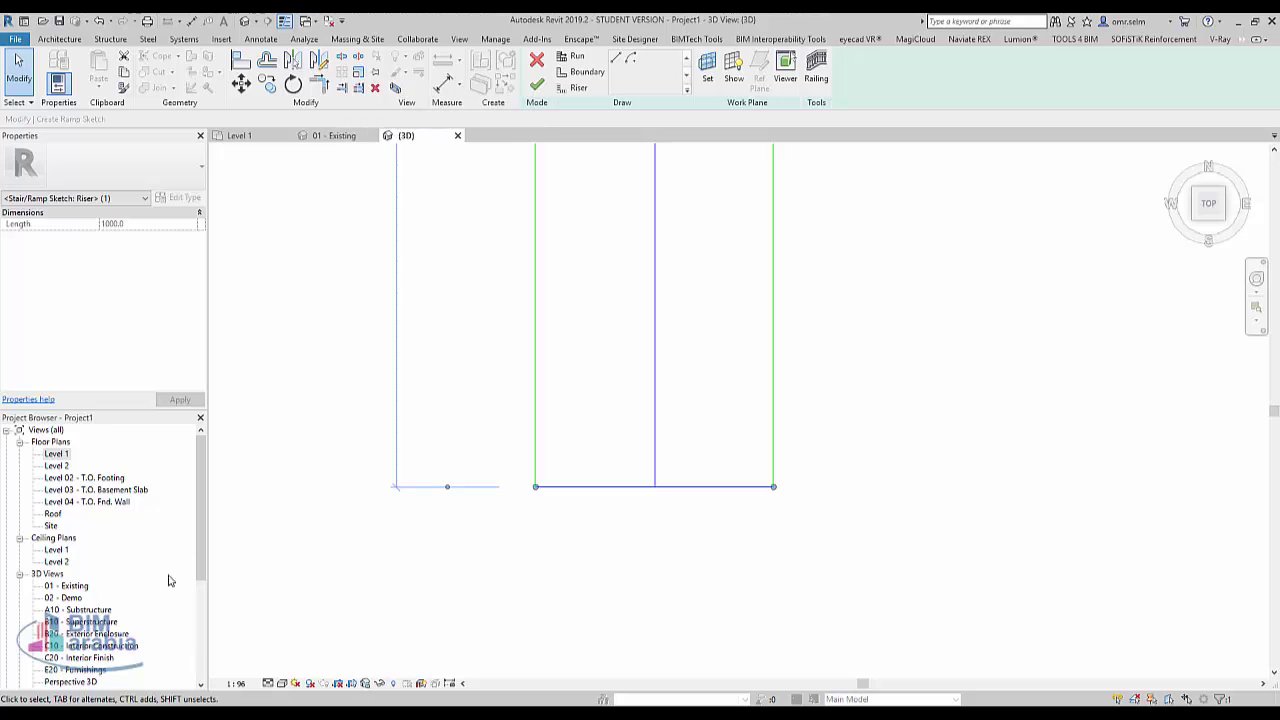
double_click(56, 454)
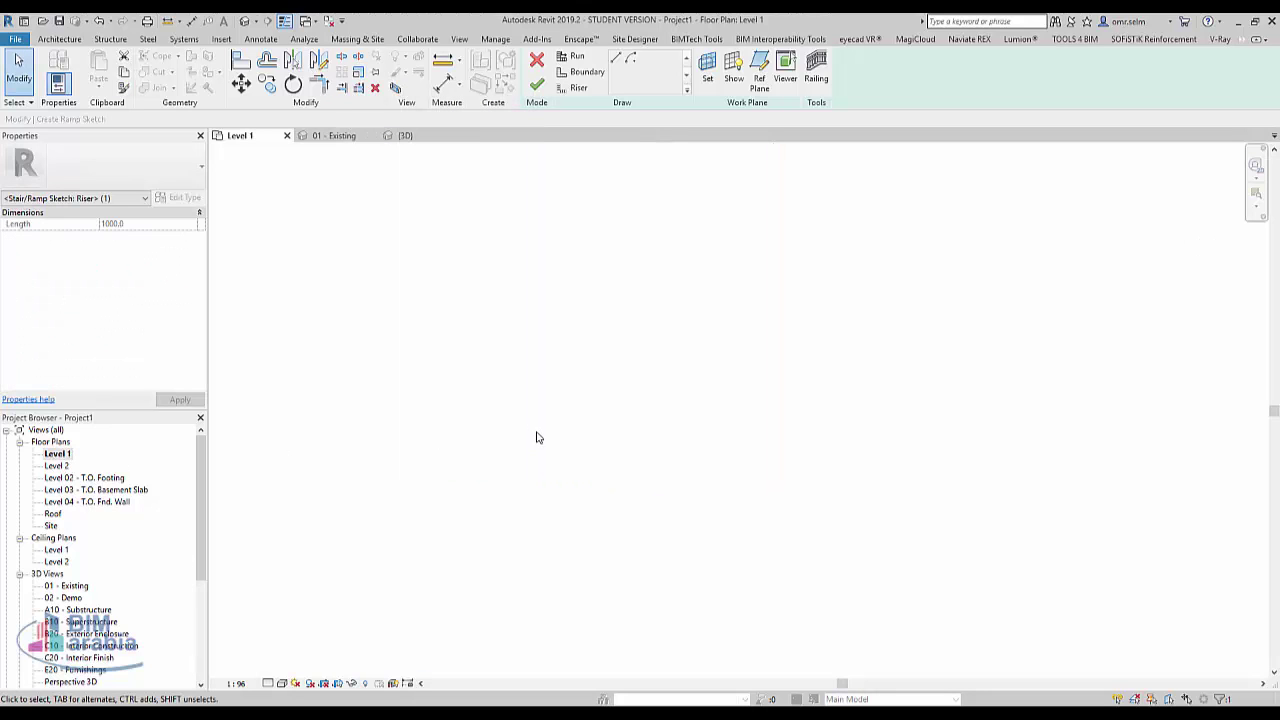
Select the bottom riser and begin a vertically constrained copy from its base point
scroll(706, 517, "up", 3)
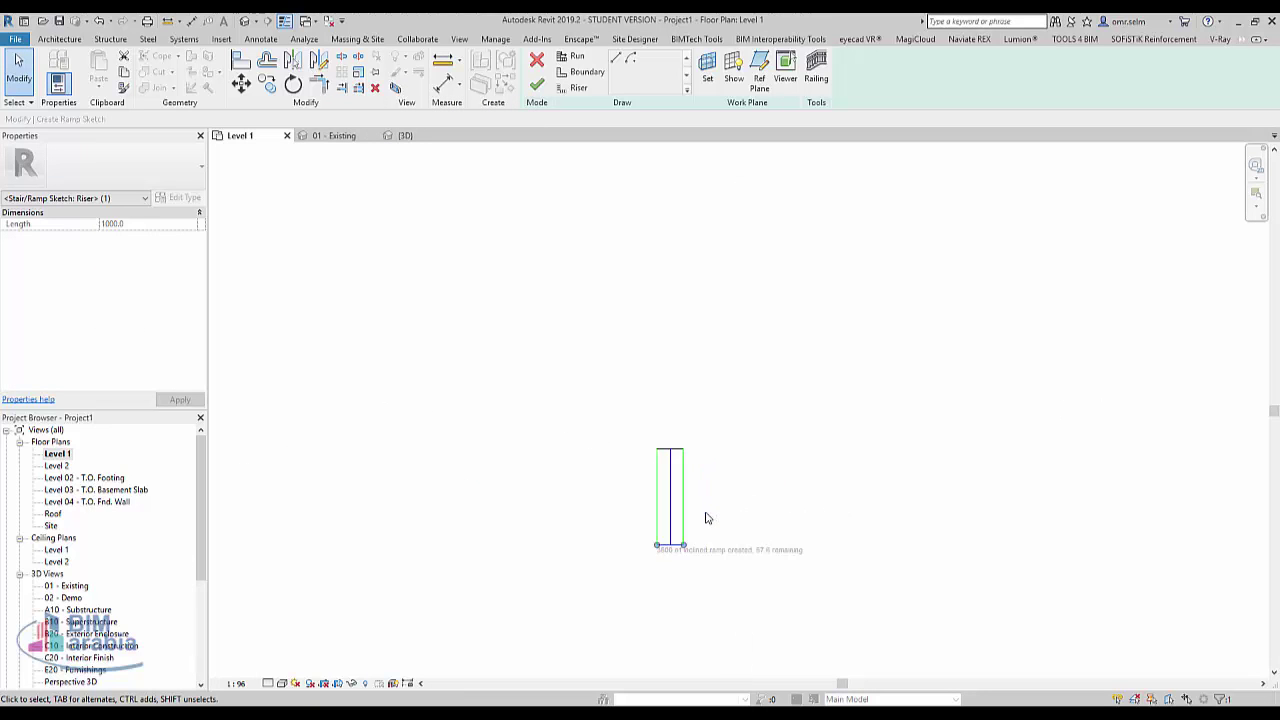
scroll(666, 560, "up", 3)
scroll(660, 554, "up", 2)
key("Escape")
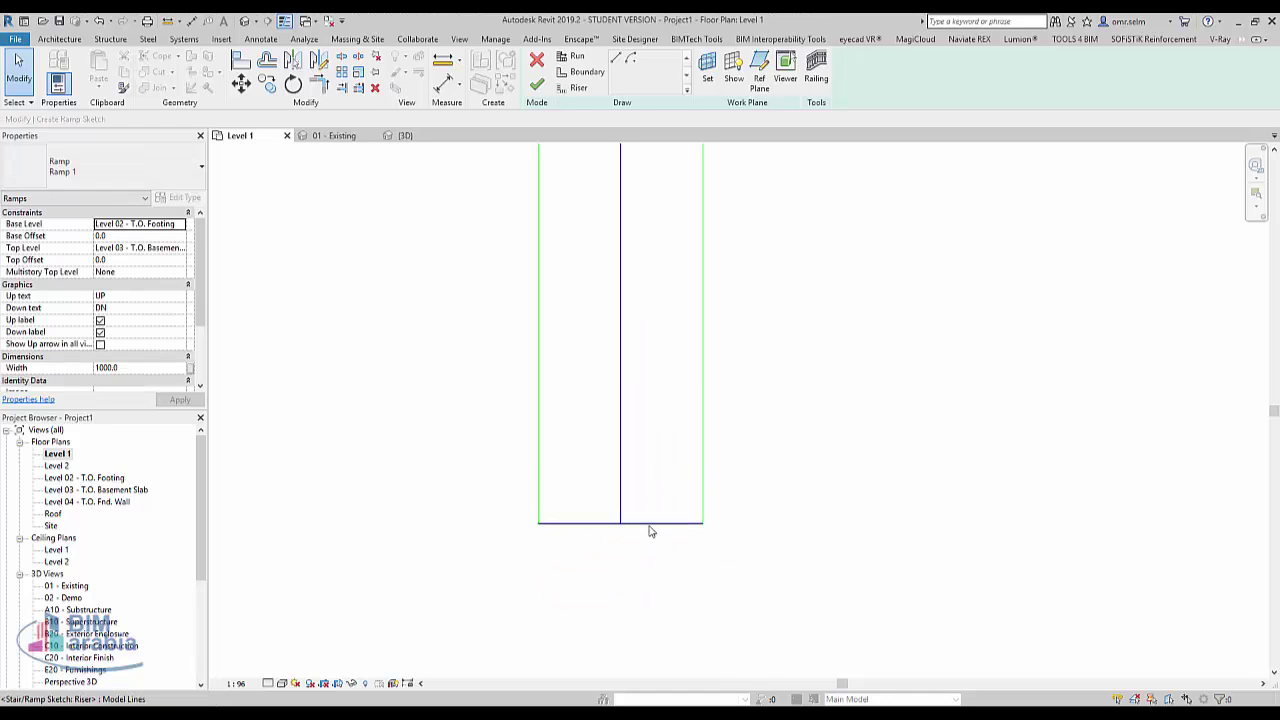
left_click(648, 523)
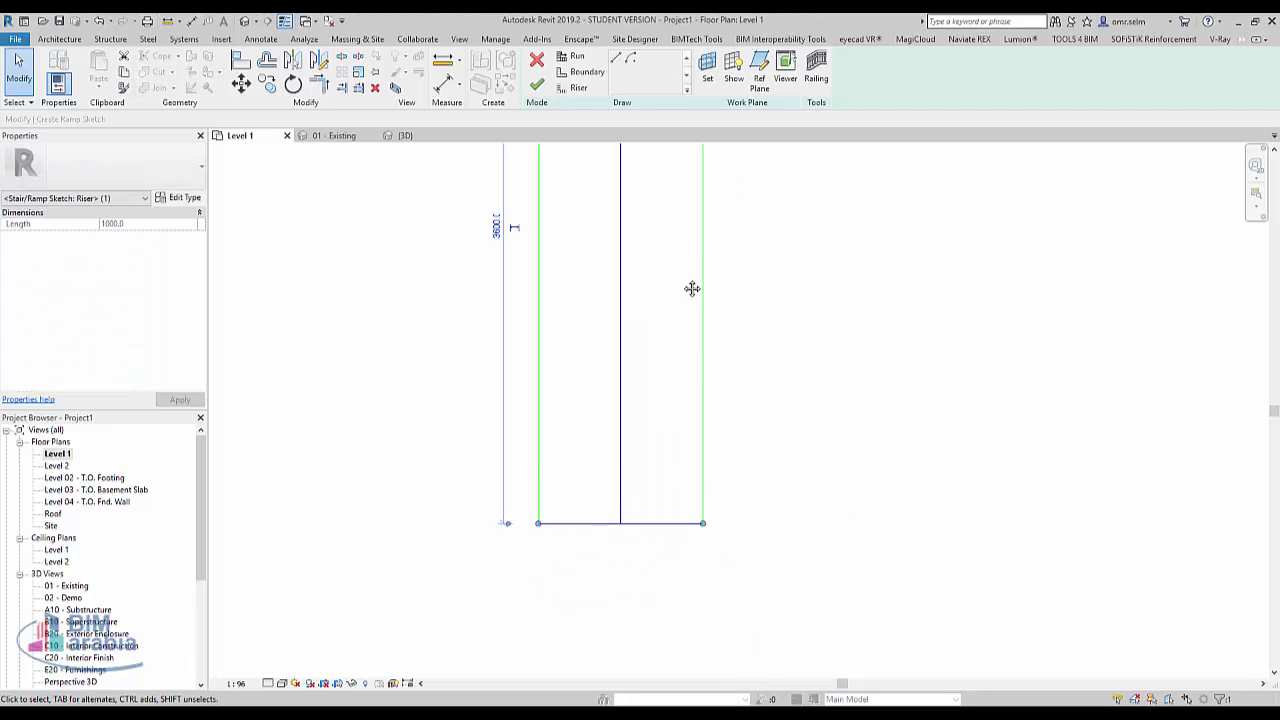
middle_click_drag(692, 288, 689, 351)
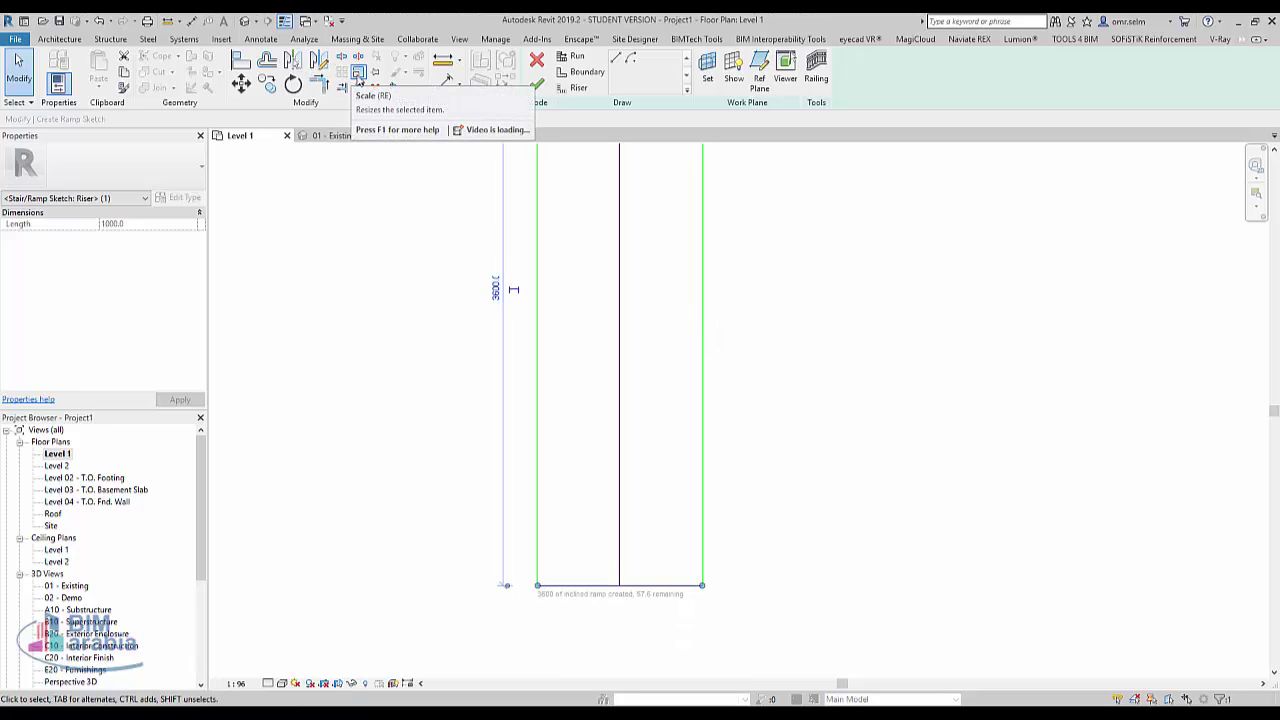
left_click(268, 88)
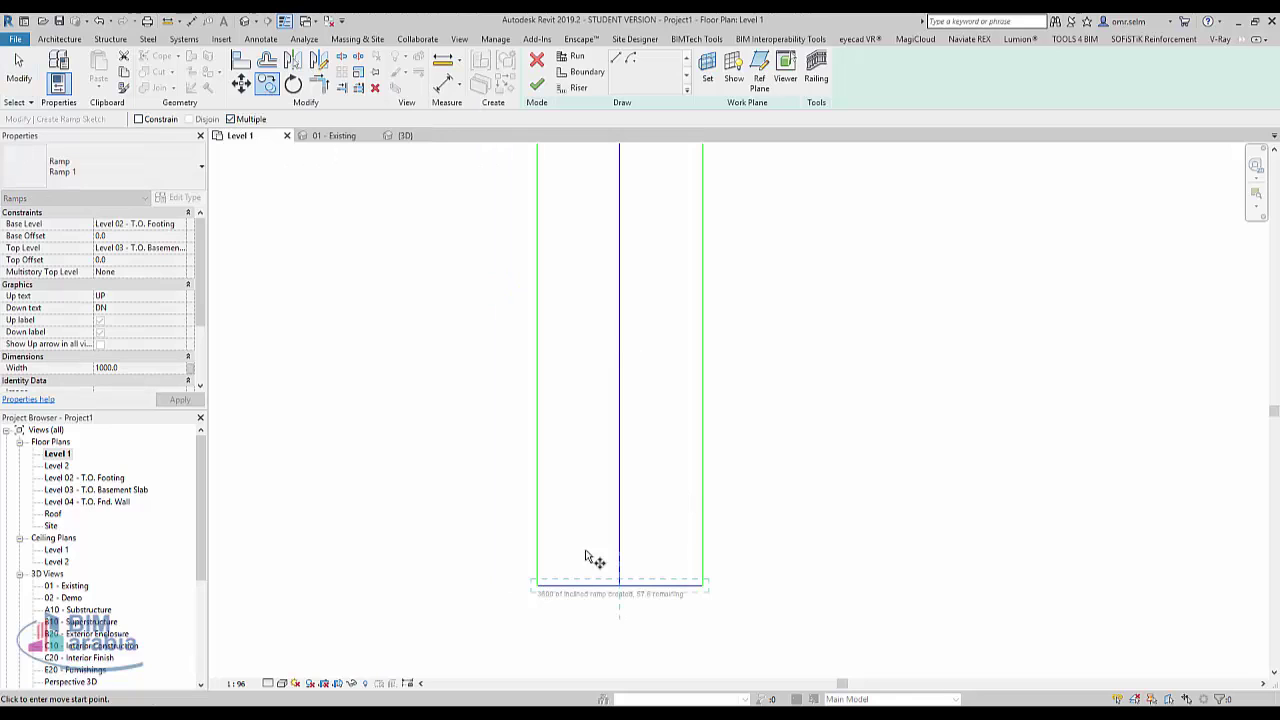
left_click(618, 578)
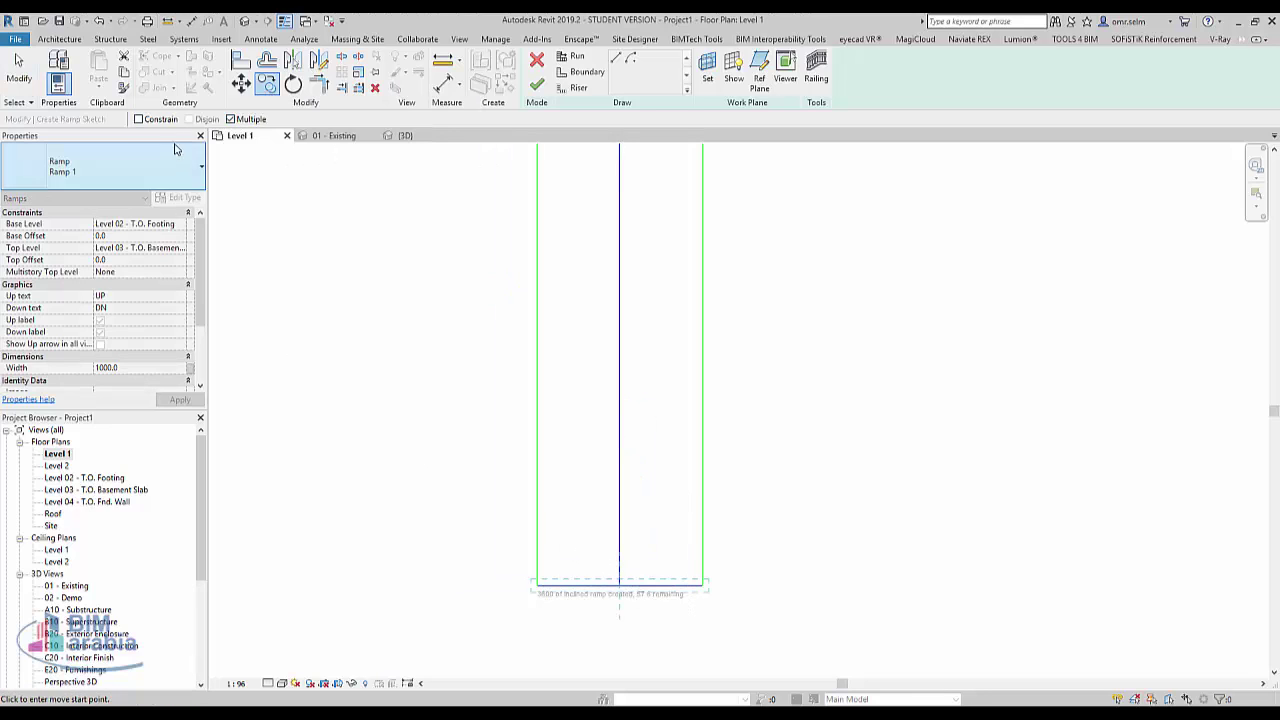
left_click(140, 119)
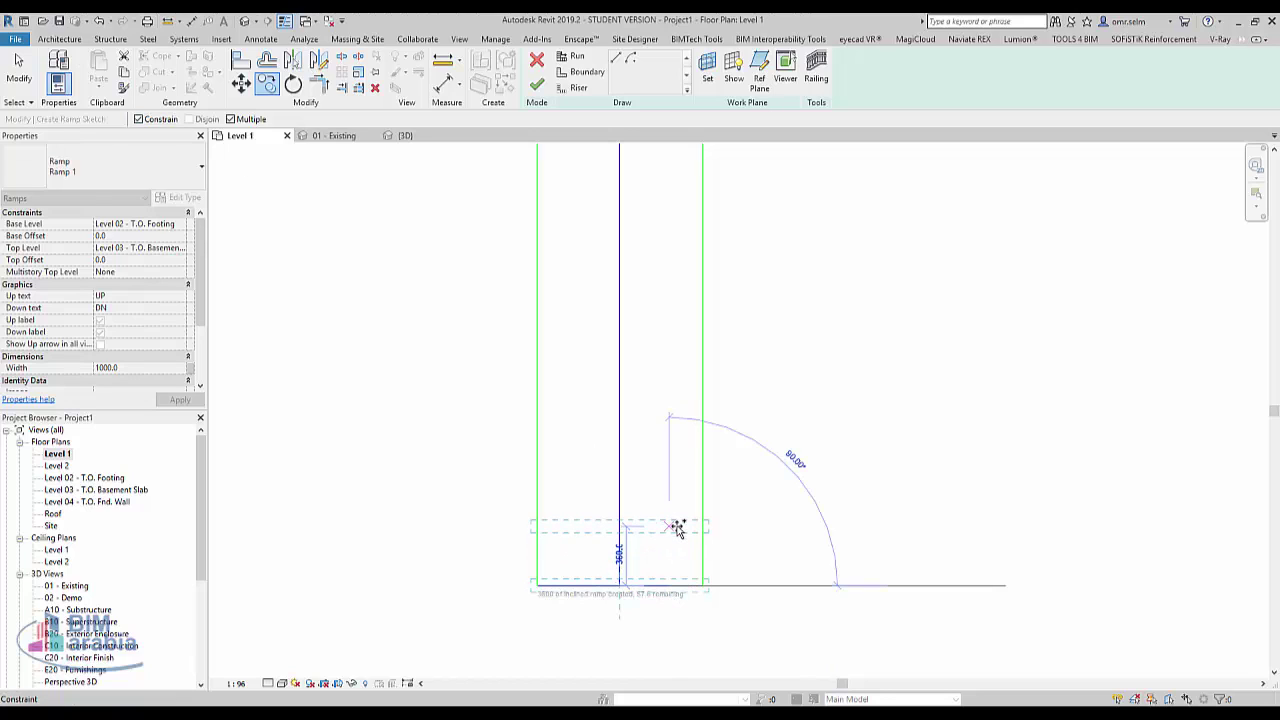
Copy the bottom riser upward repeatedly at 300 spacing
type("300")
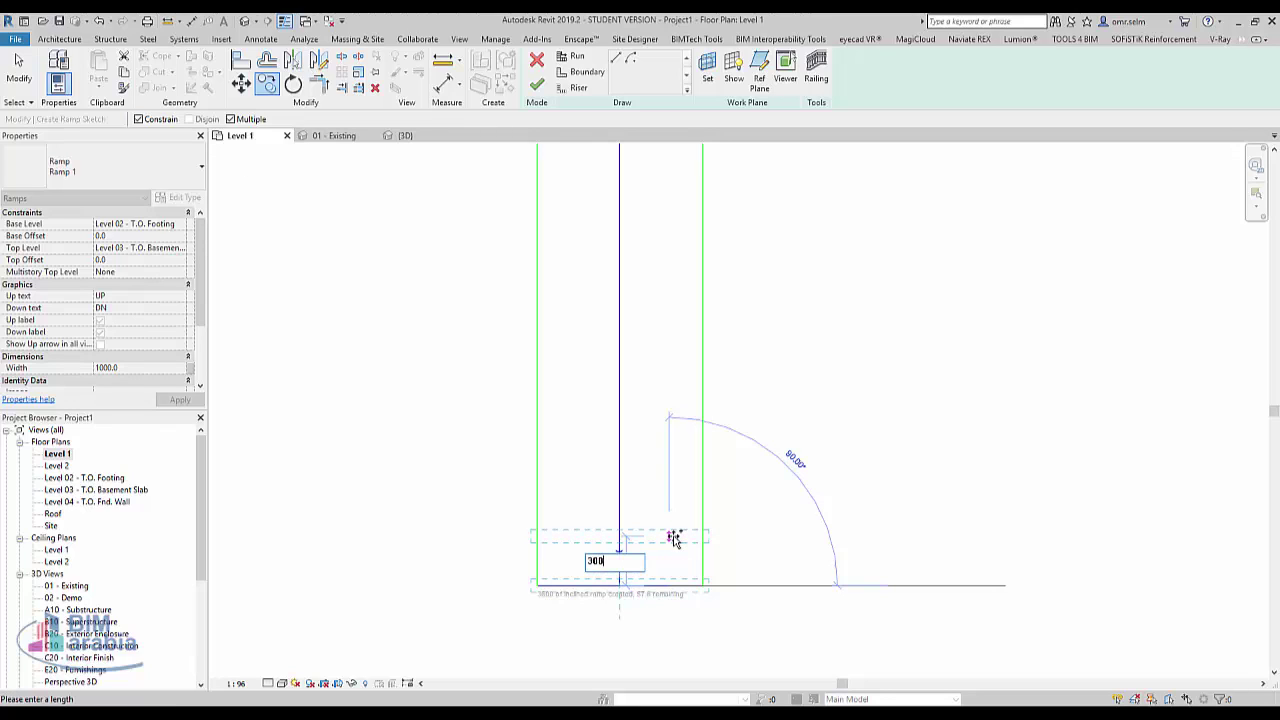
key("Return")
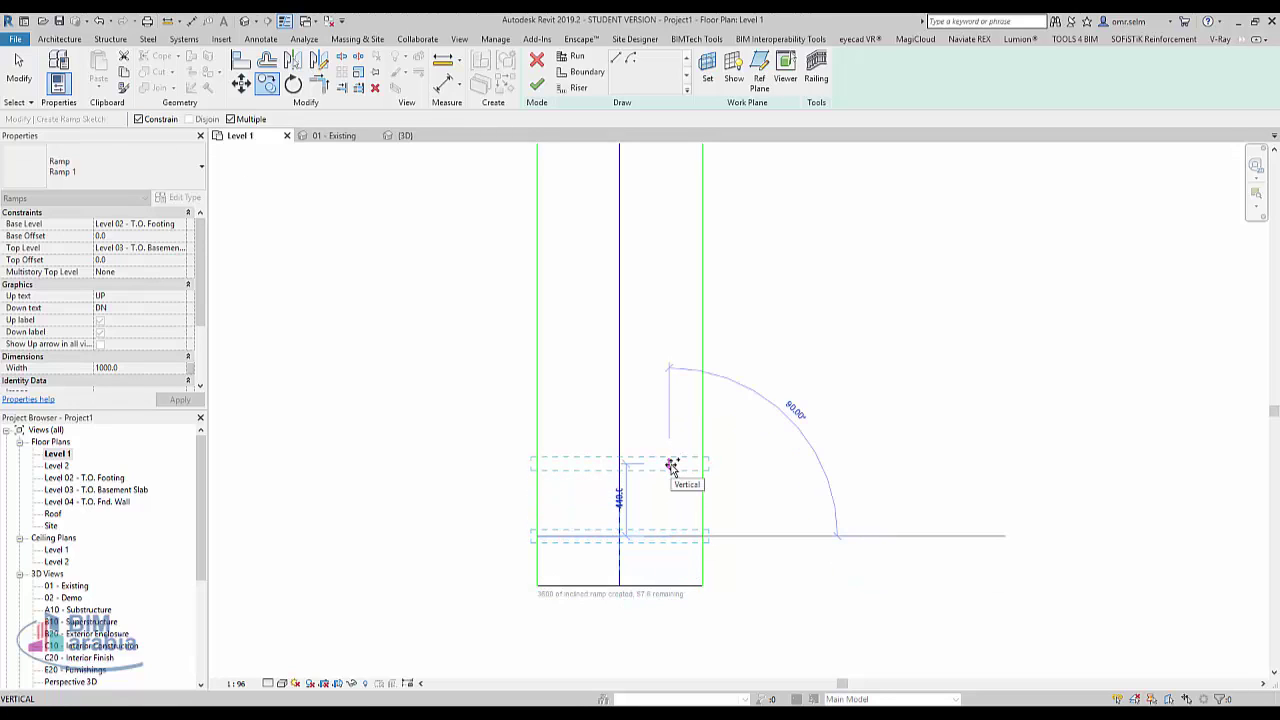
type("300")
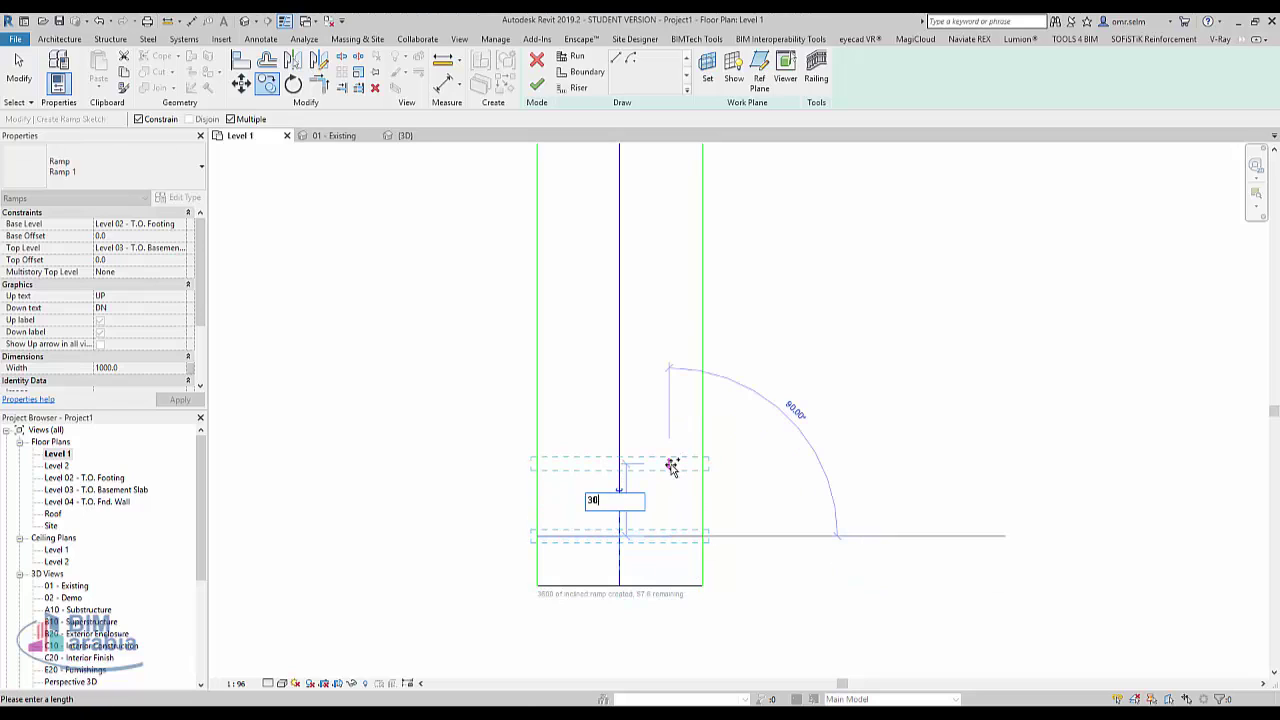
key("Return")
type("300")
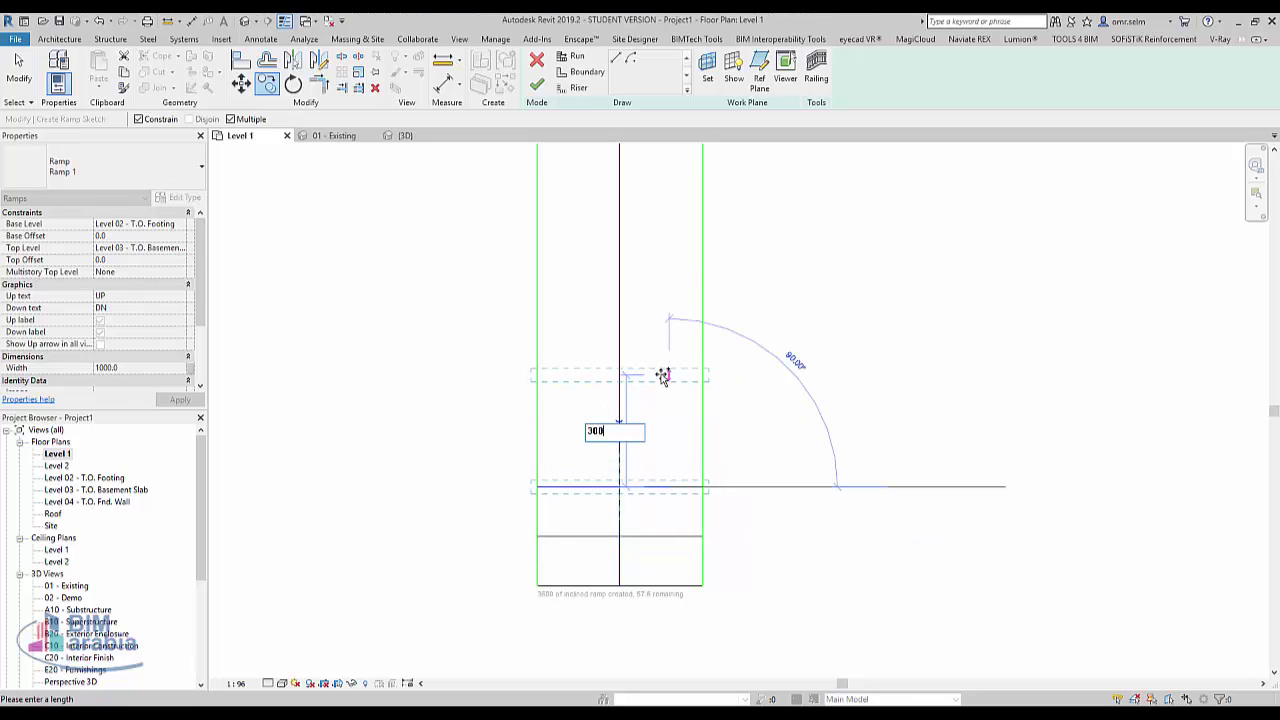
key("Return")
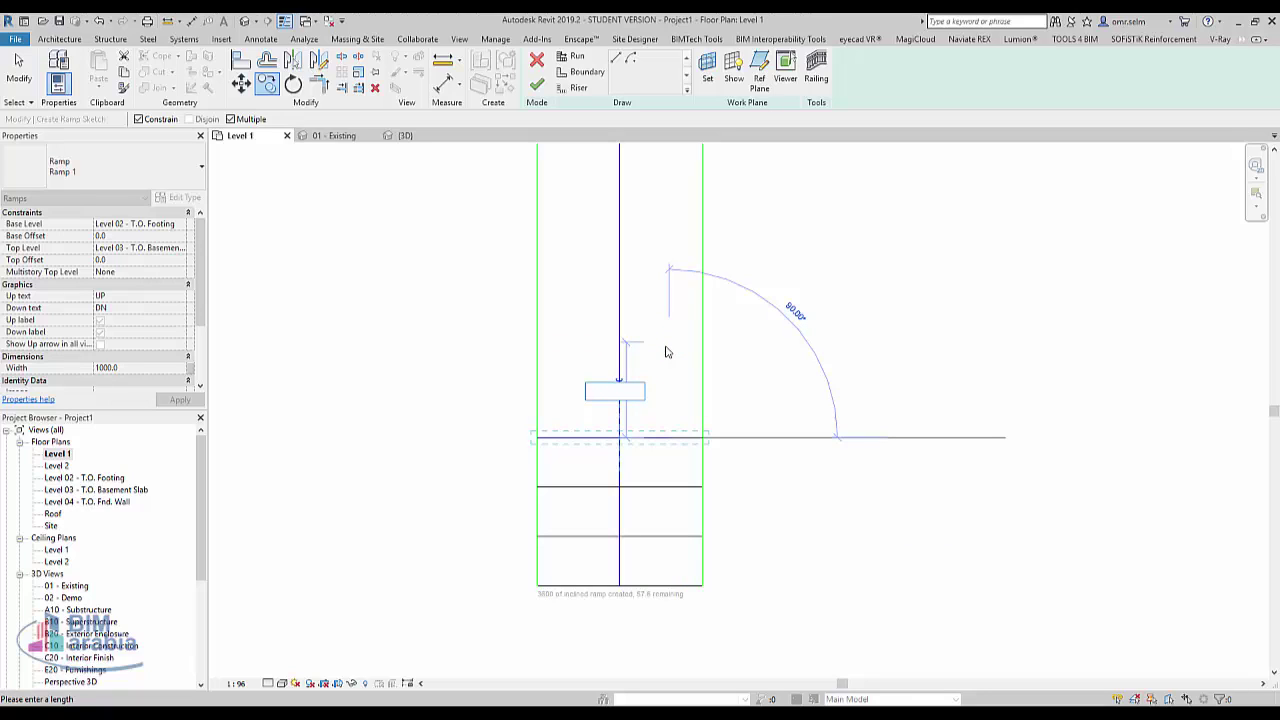
key("Return")
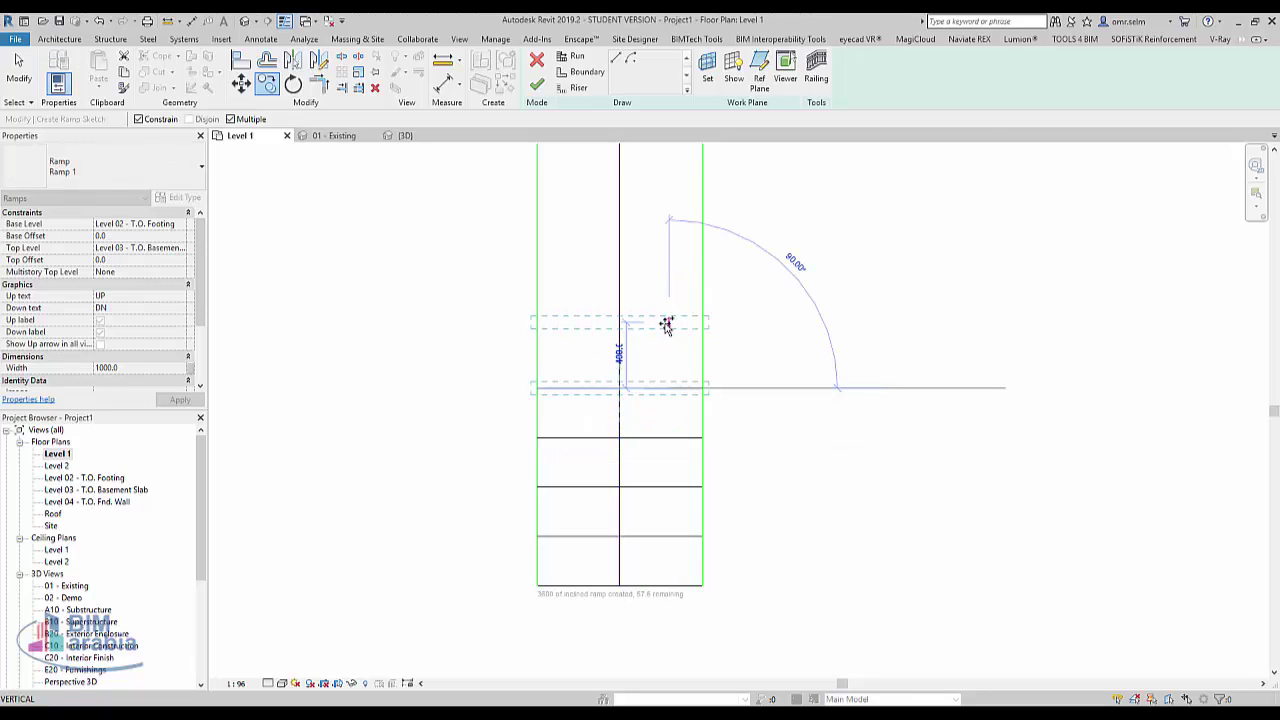
type("300")
key("Return")
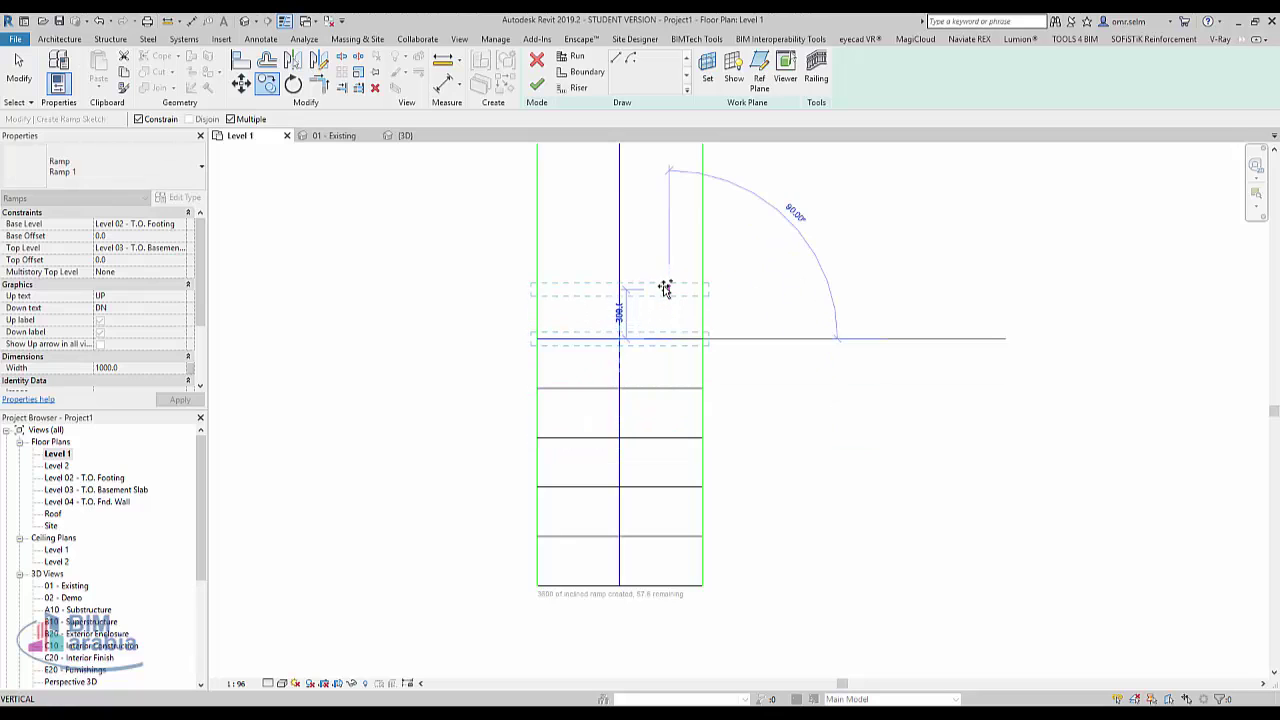
type("30")
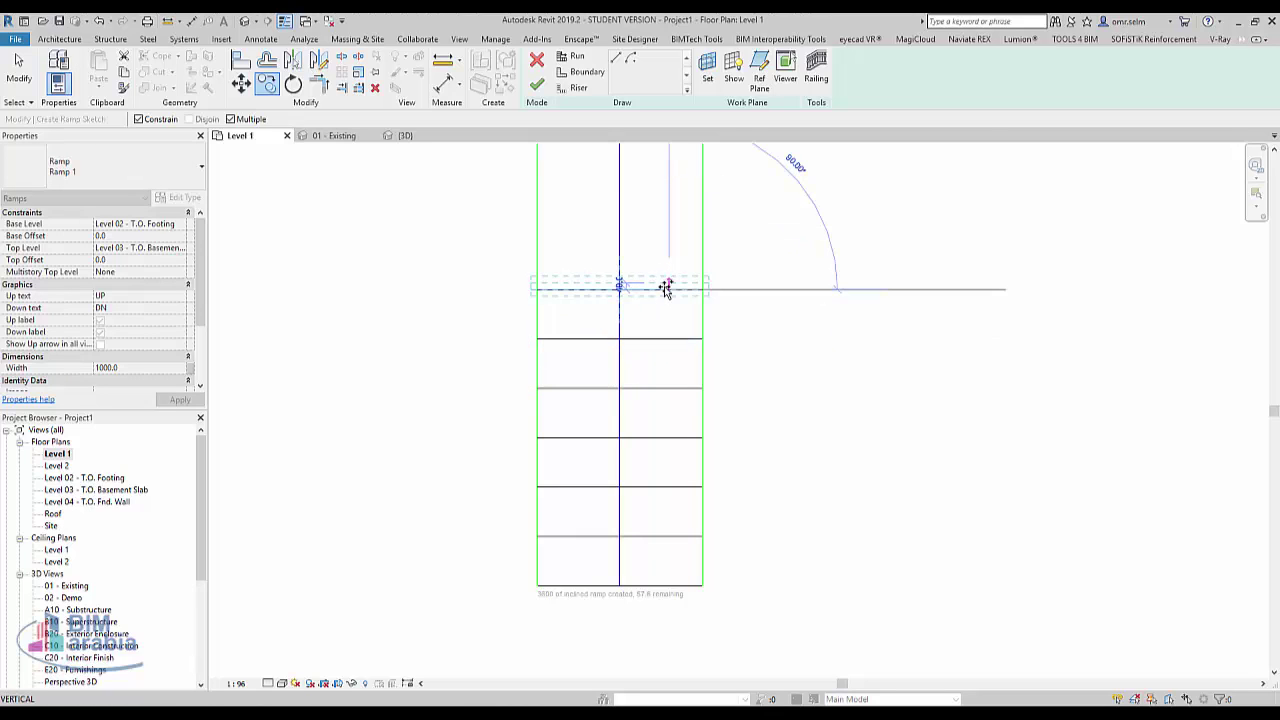
Add more riser copies at 300 spacing toward the upper part of the ramp
middle_click_drag(665, 287, 673, 497)
type("300")
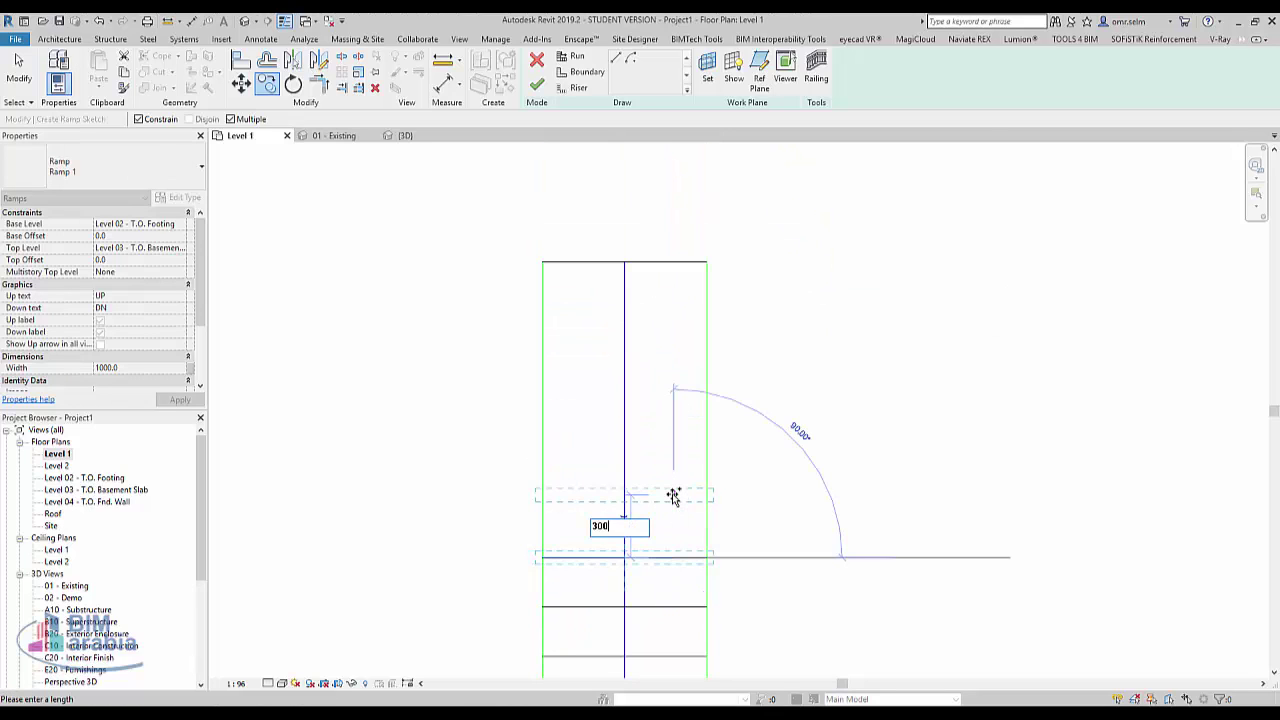
key("Return")
type("300")
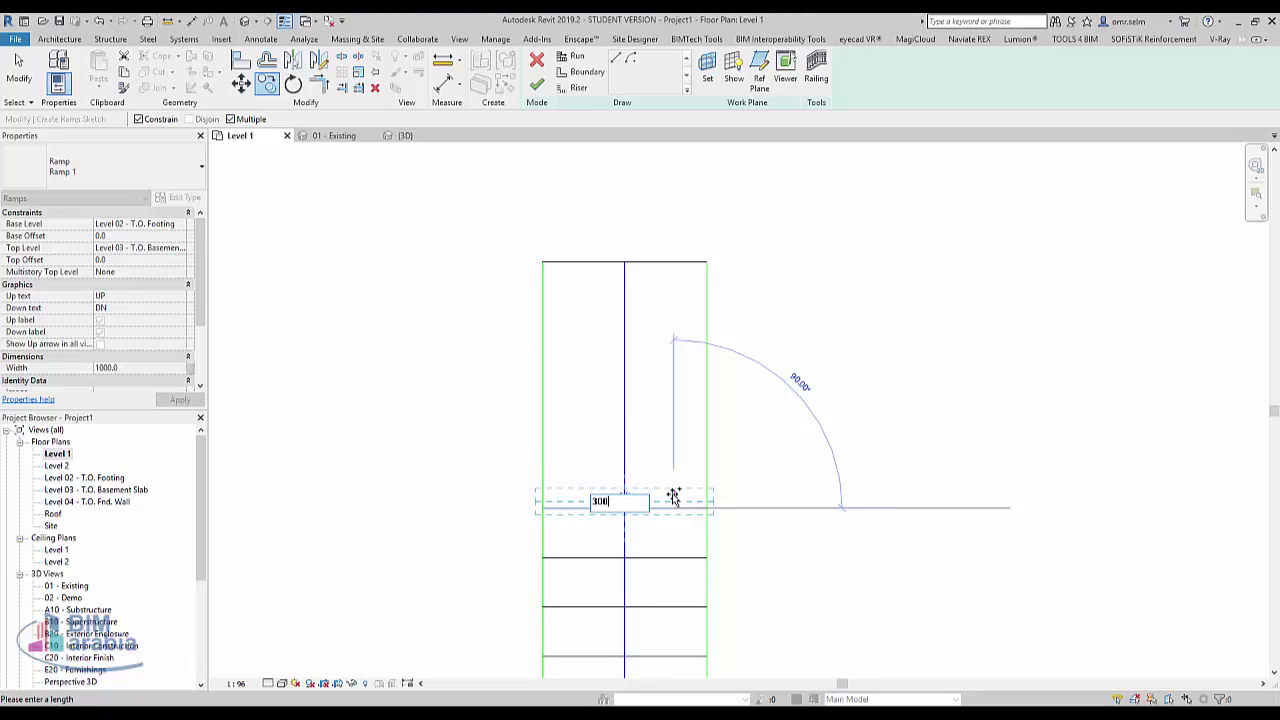
key("Return")
type("30")
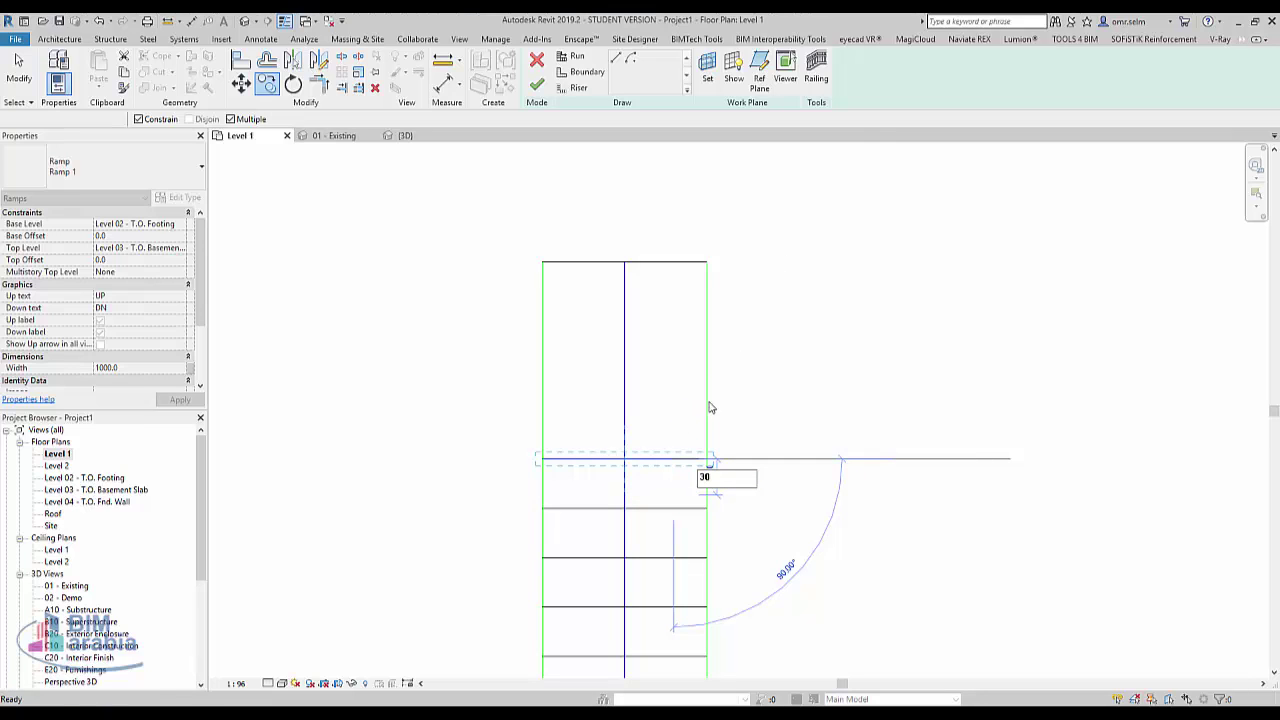
key("Escape")
key("Escape")
Window-select the existing risers and copy the group further up the ramp
left_click_drag(491, 594, 737, 423)
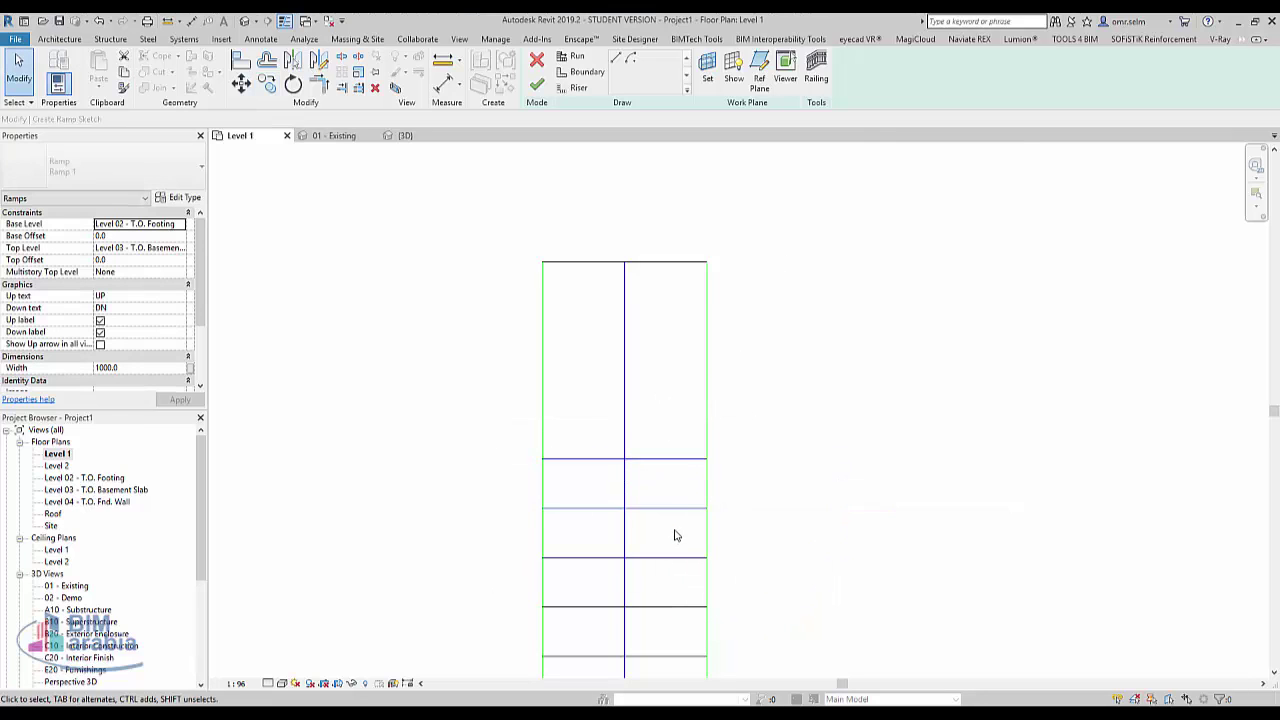
key("c")
key("o")
left_click(676, 606)
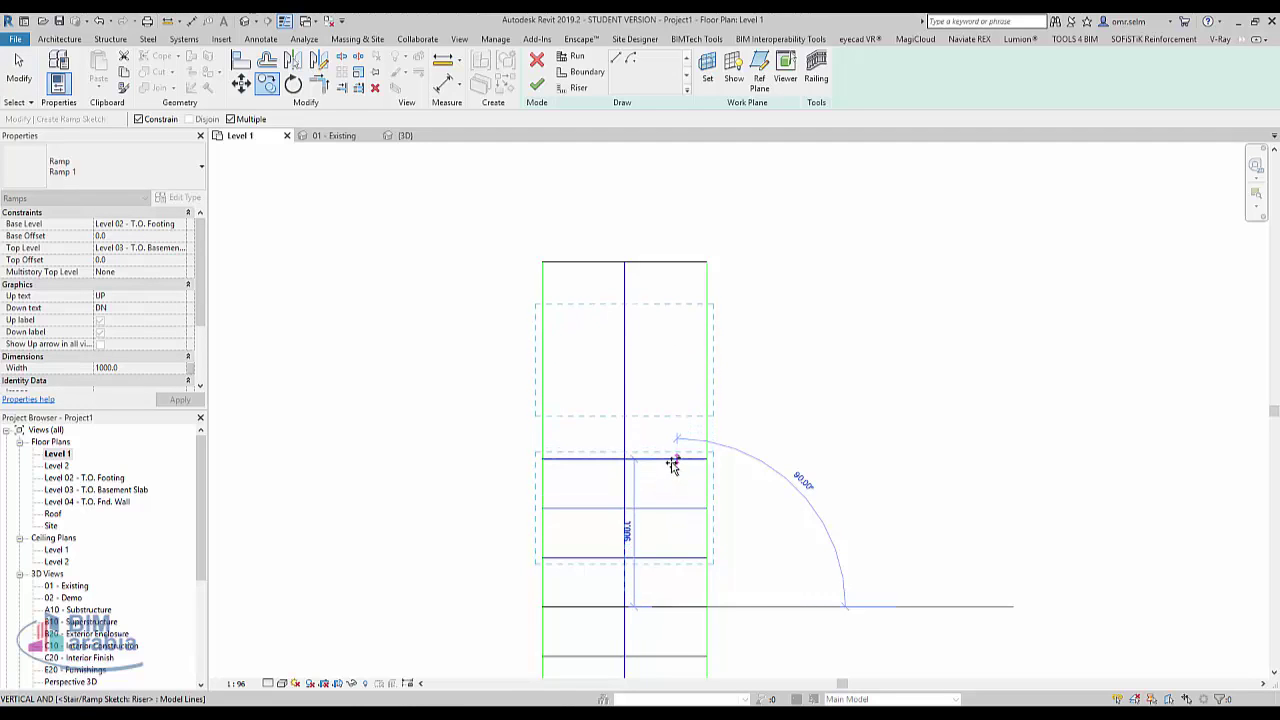
left_click(675, 460)
key("Escape")
key("Escape")
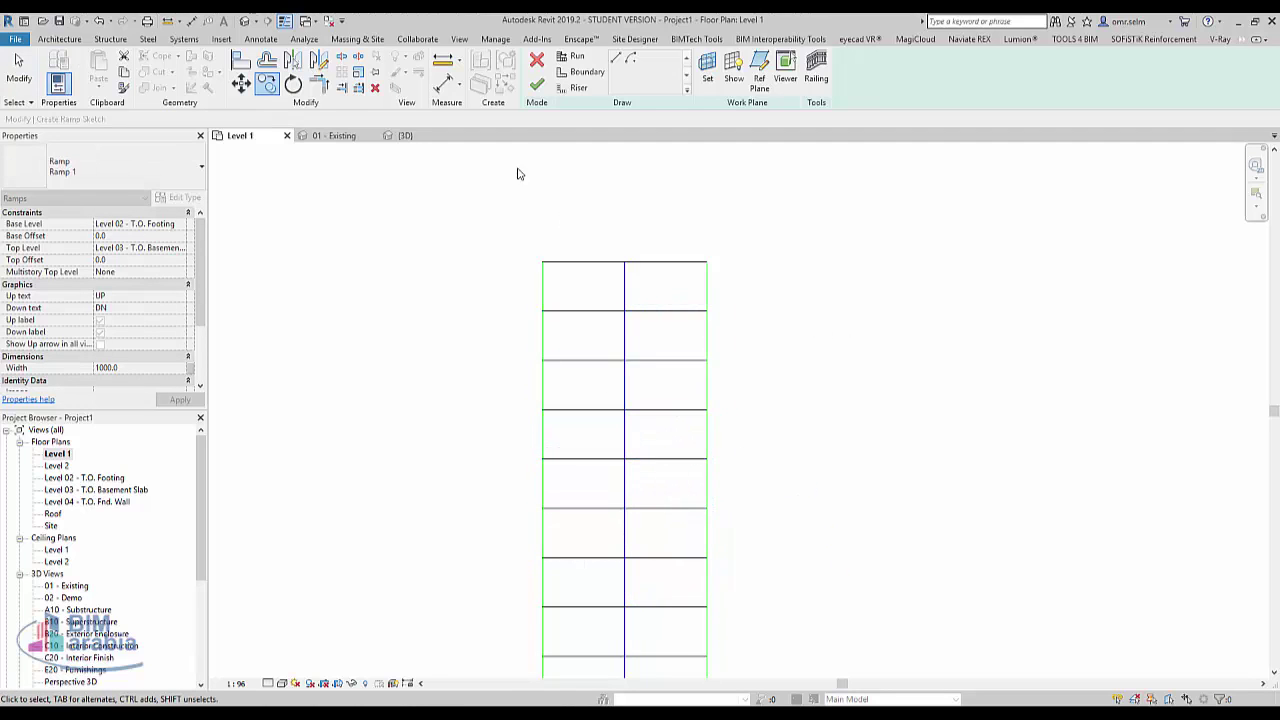
Finish the ramp sketch and view it in the {3D} view from an isometric corner
left_click(536, 88)
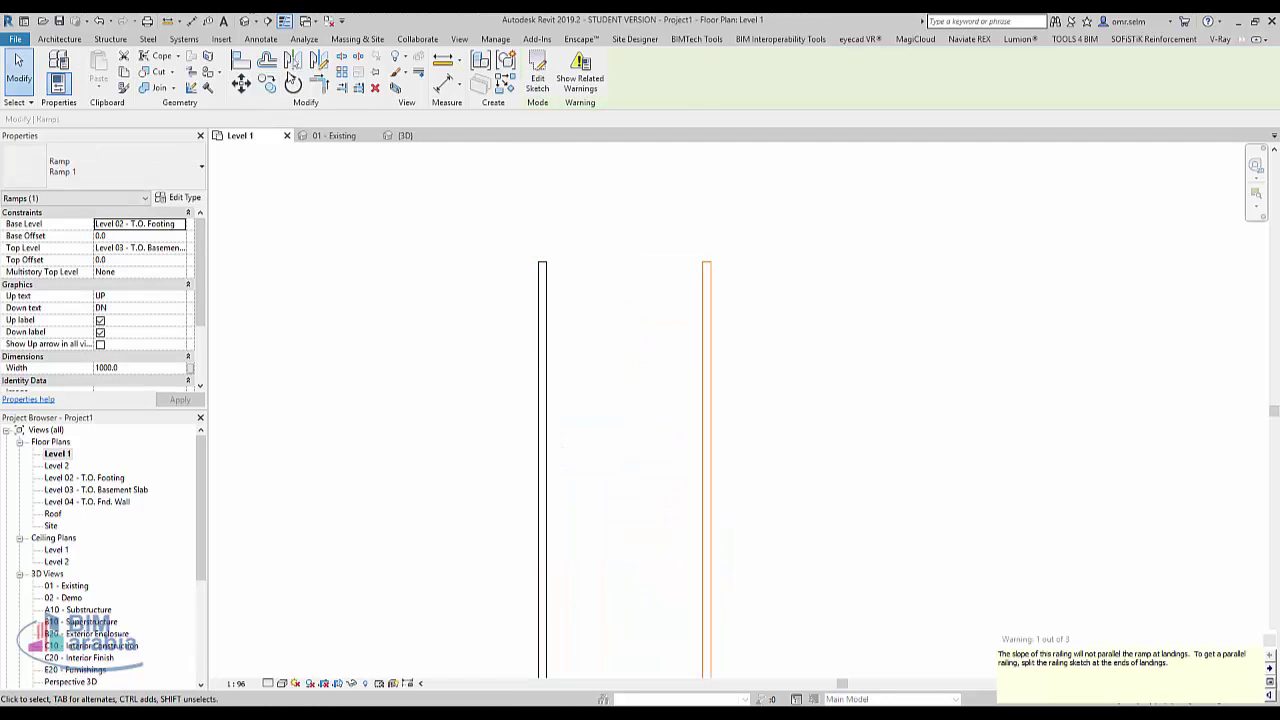
left_click(247, 22)
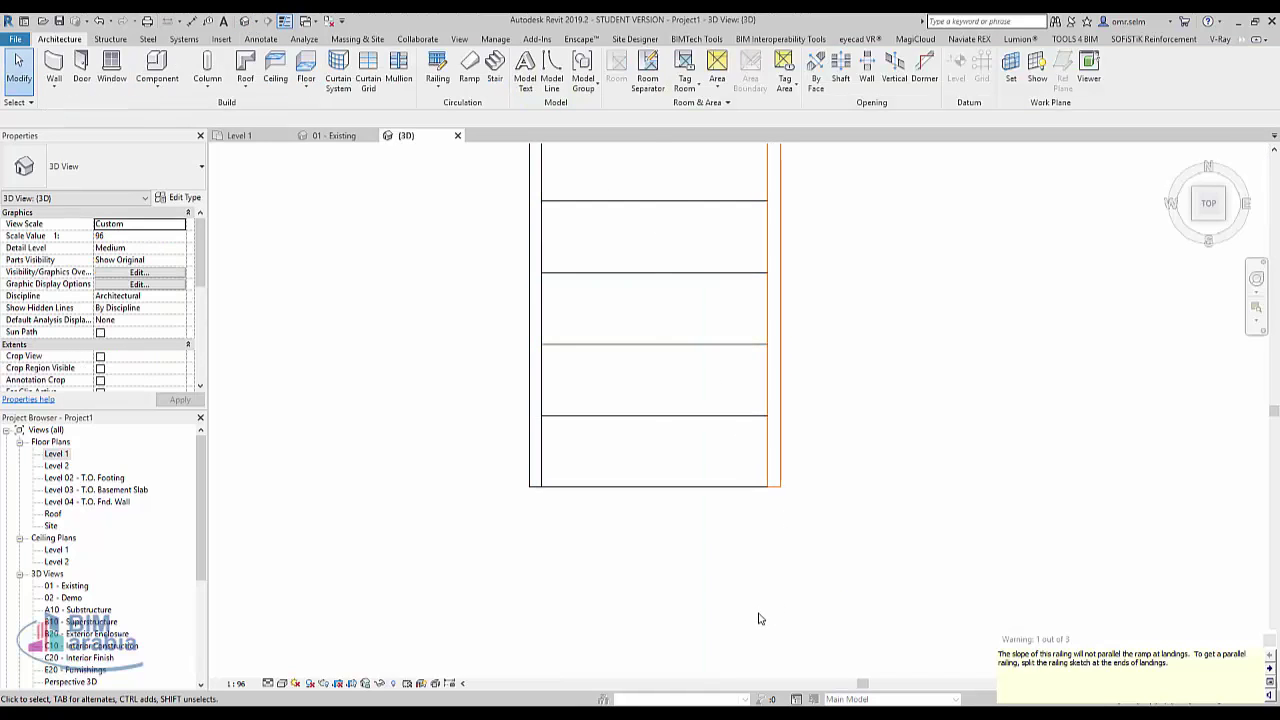
scroll(743, 594, "down", 3)
left_click_drag(1200, 205, 1215, 226)
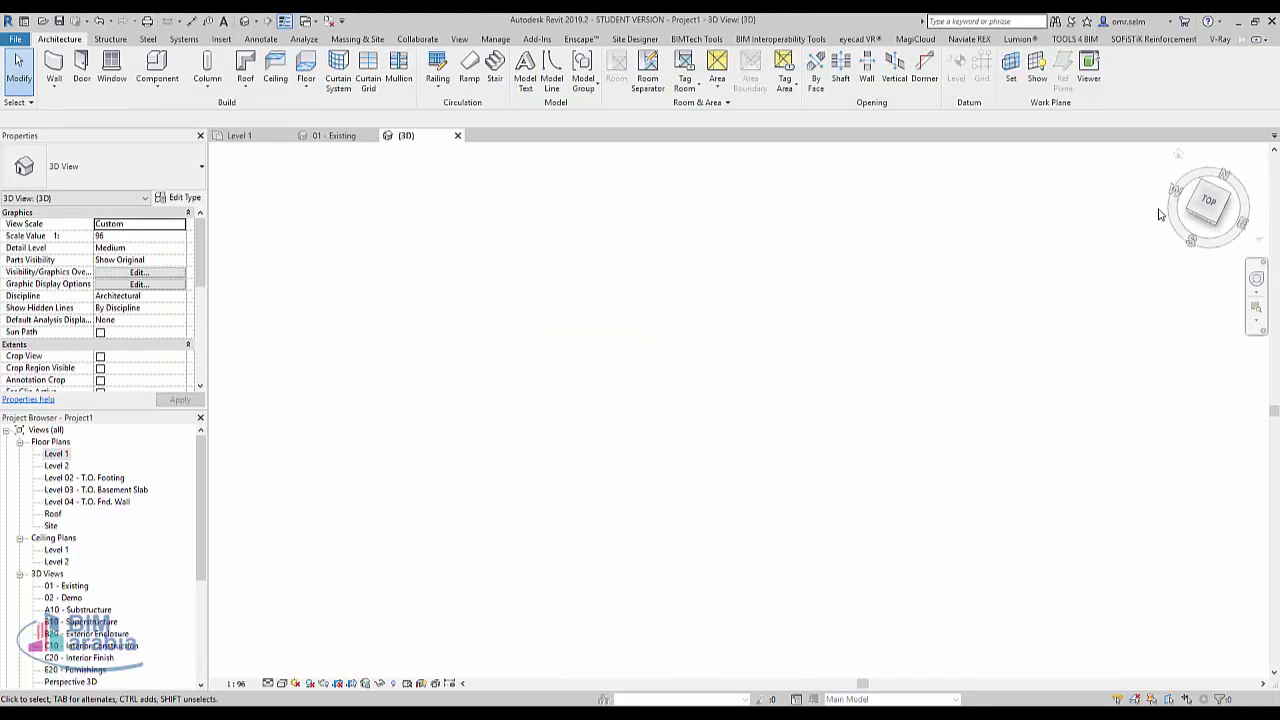
left_click(1215, 226)
Select the ramp and orbit to a side view showing its slope and railings
scroll(740, 460, "up", 3)
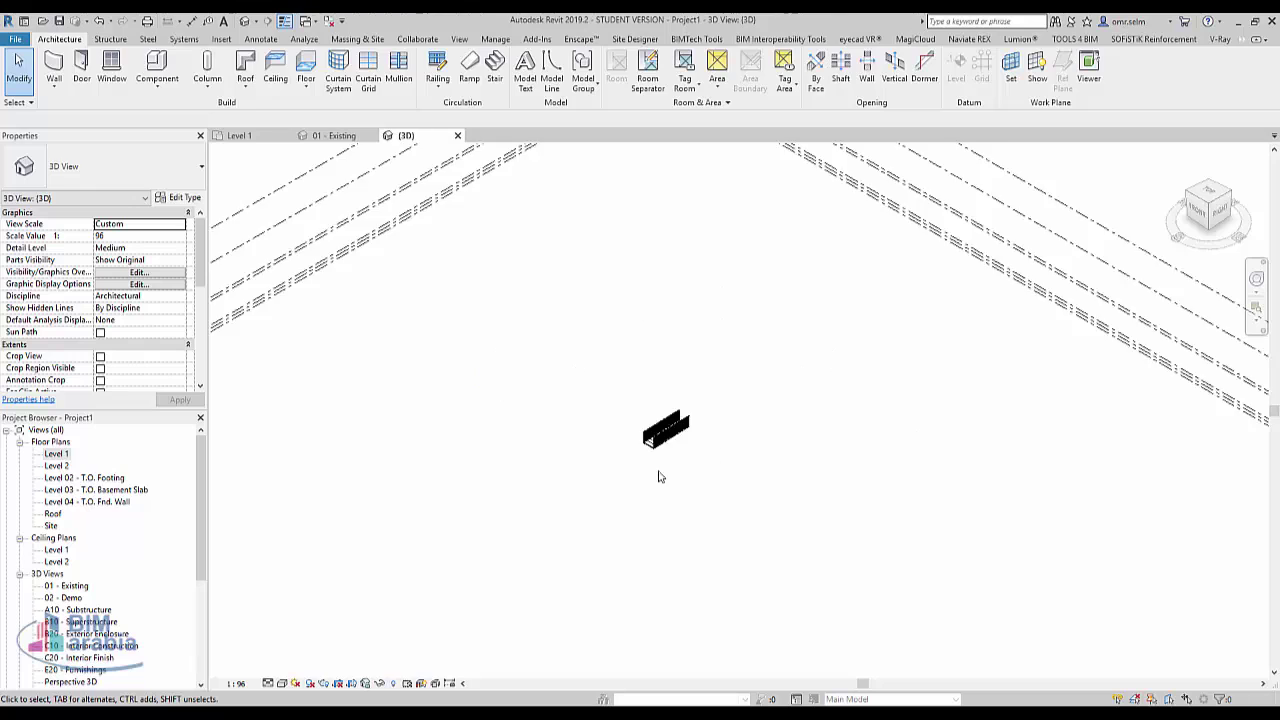
scroll(643, 421, "up", 4)
left_click(656, 367)
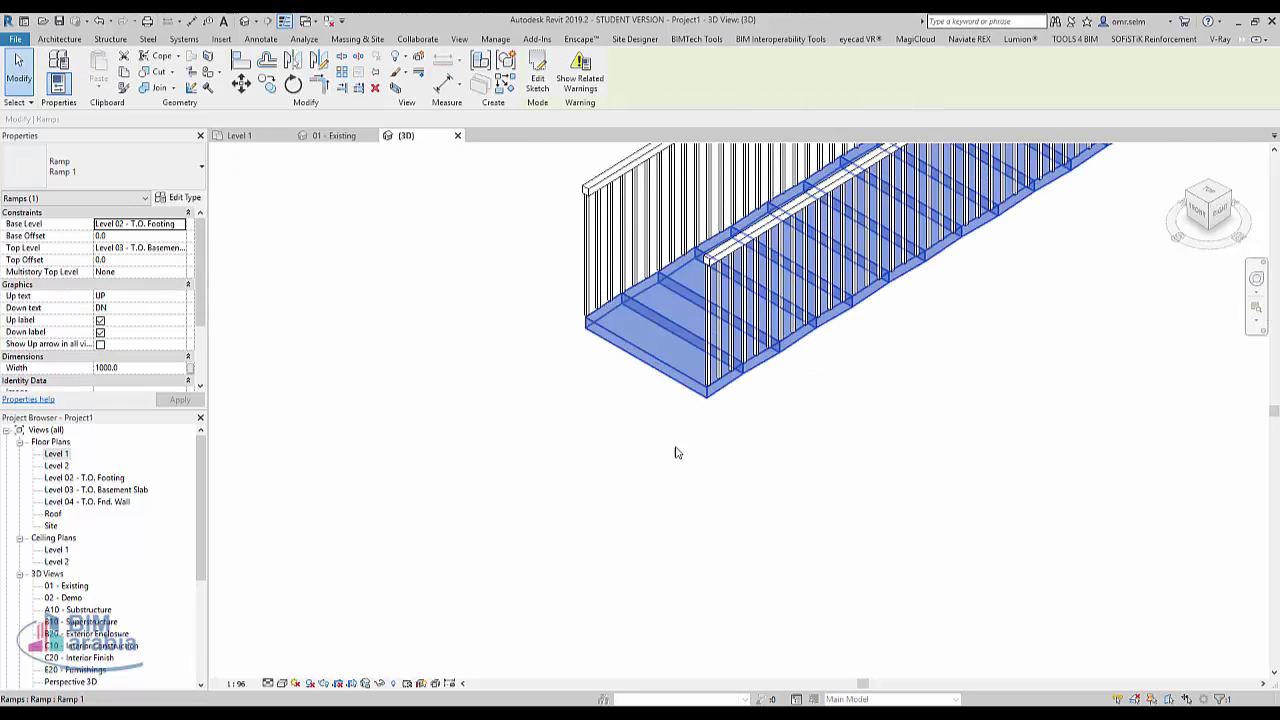
mouse_move(806, 465)
middle_mouse_down("shift")
mouse_move(751, 614)
mouse_move(612, 357)
mouse_move(625, 362)
middle_mouse_up("shift")
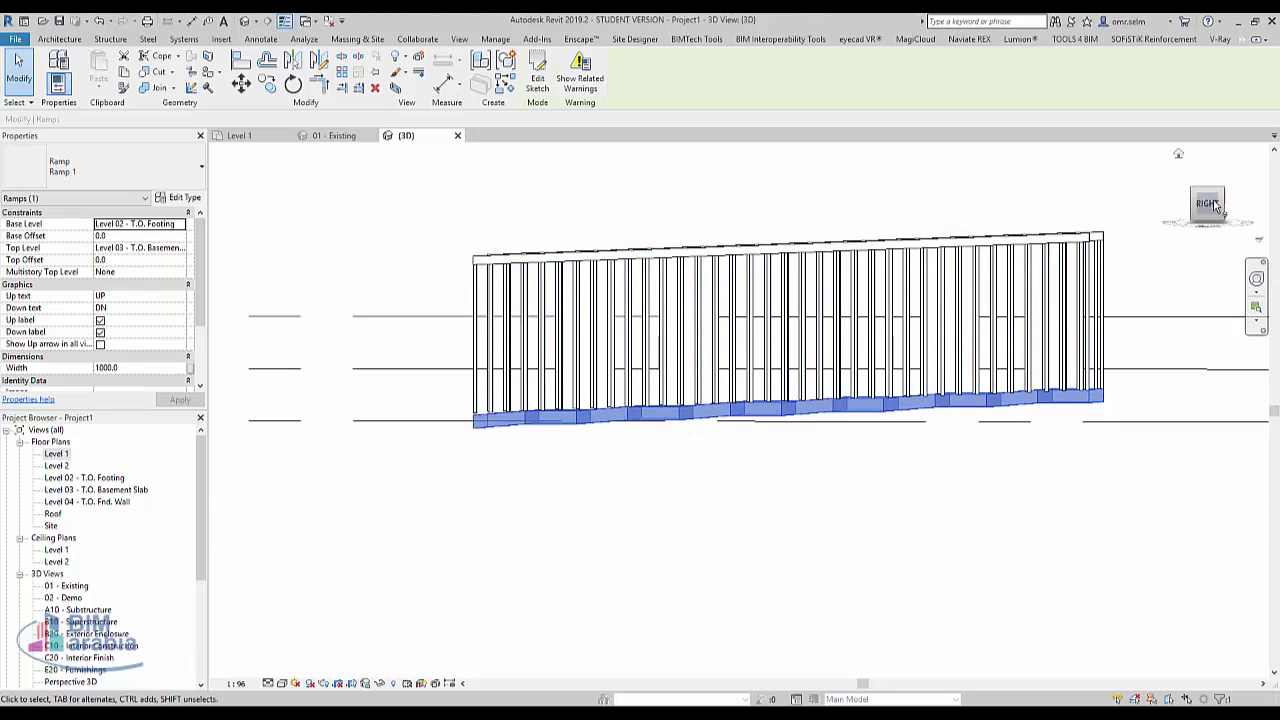